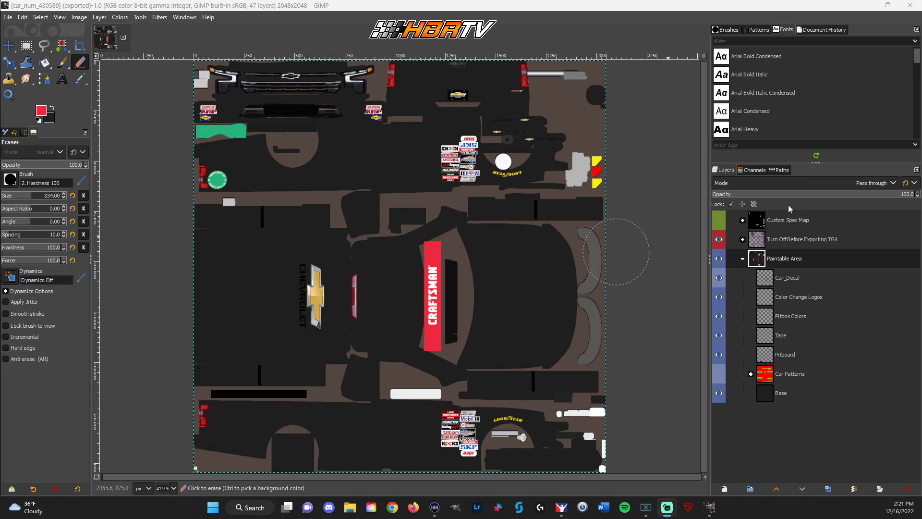
Make the Car Patterns group visible and expand it to look through its pattern layers
click(719, 374)
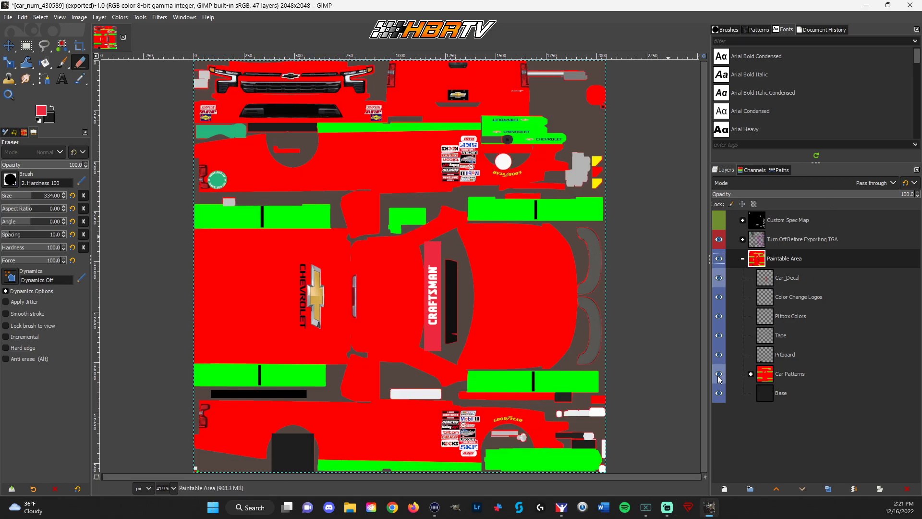
click(751, 374)
scroll(754, 392, down, 3)
scroll(756, 396, up, 3)
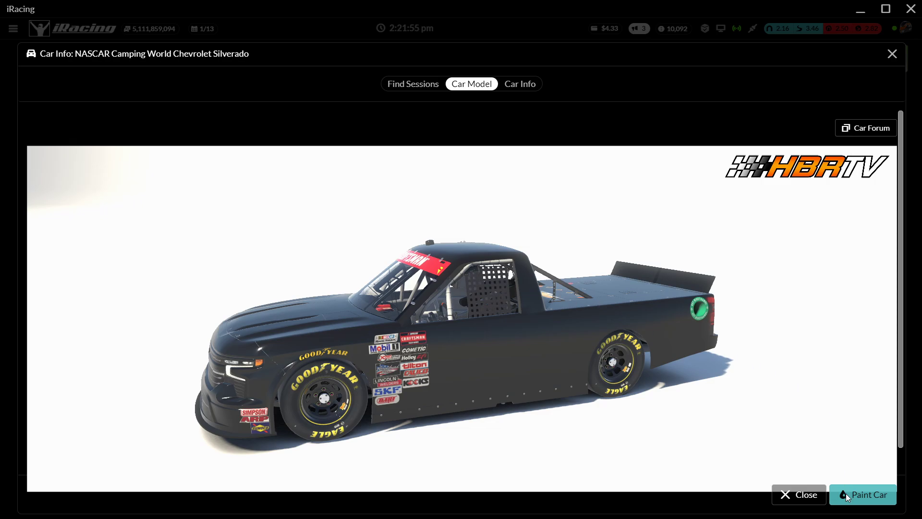
Switch to iRacing, open the Chevrolet Silverado in the paint shop, browse the numbered pattern designs, and return to the car model
scroll(773, 356, down, 1)
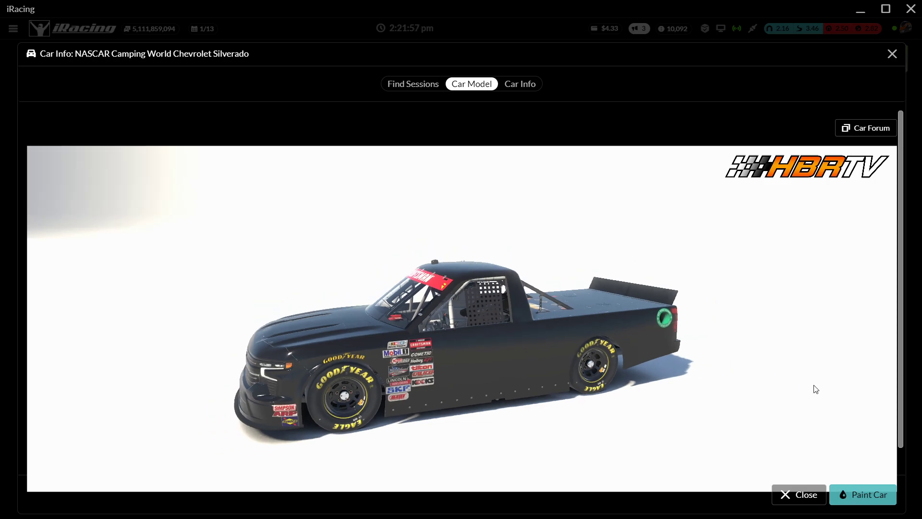
click(869, 495)
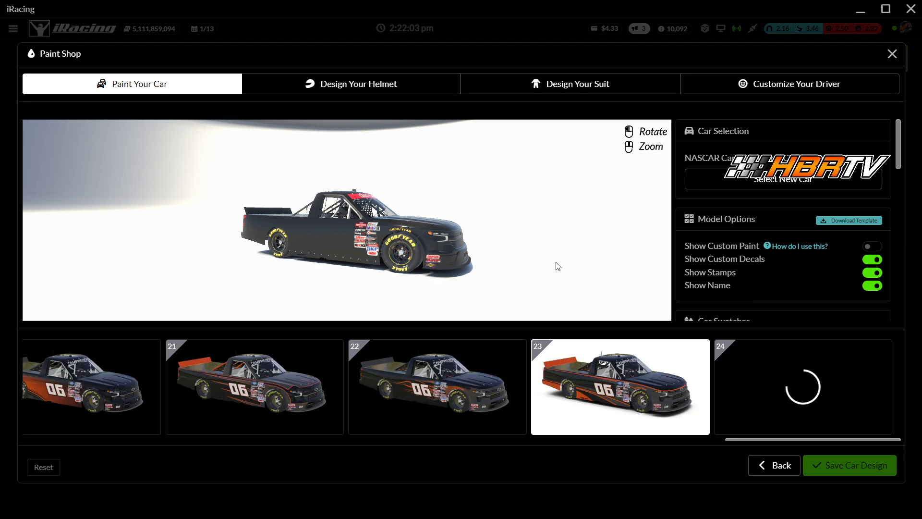
scroll(615, 396, up, 5)
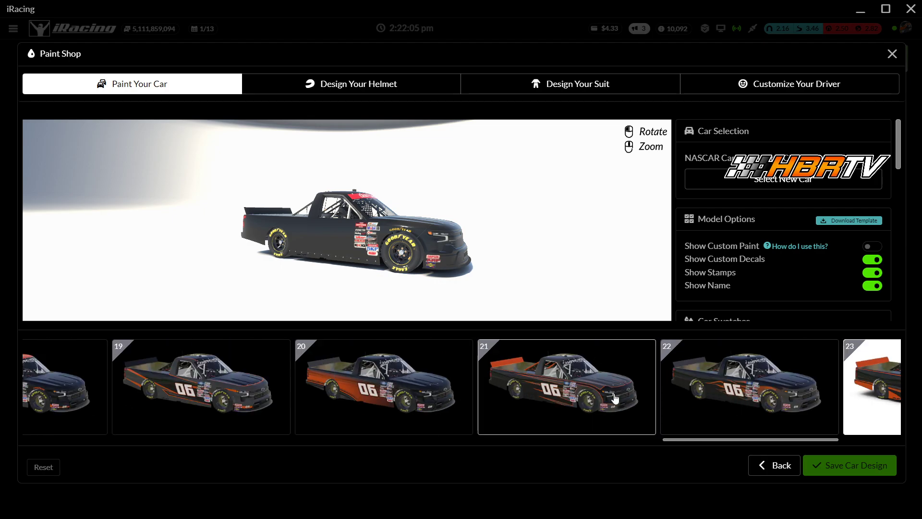
scroll(582, 397, up, 8)
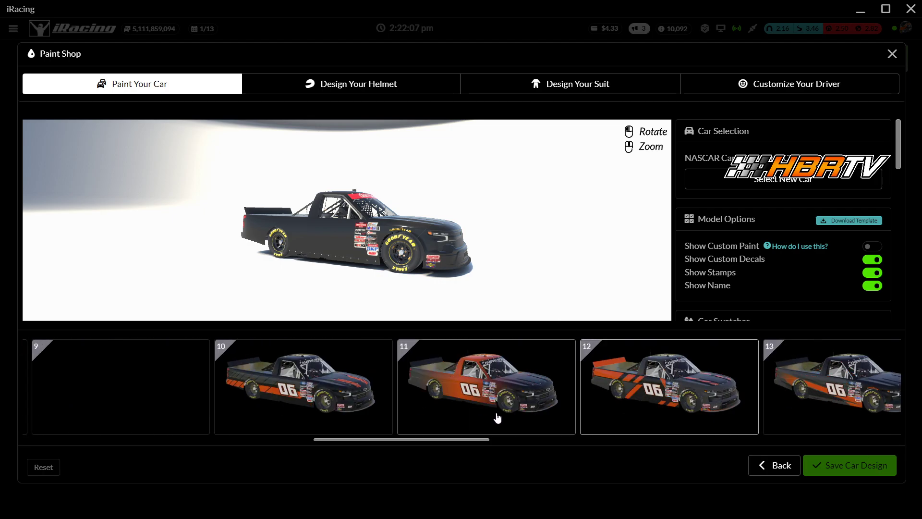
scroll(687, 420, down, 6)
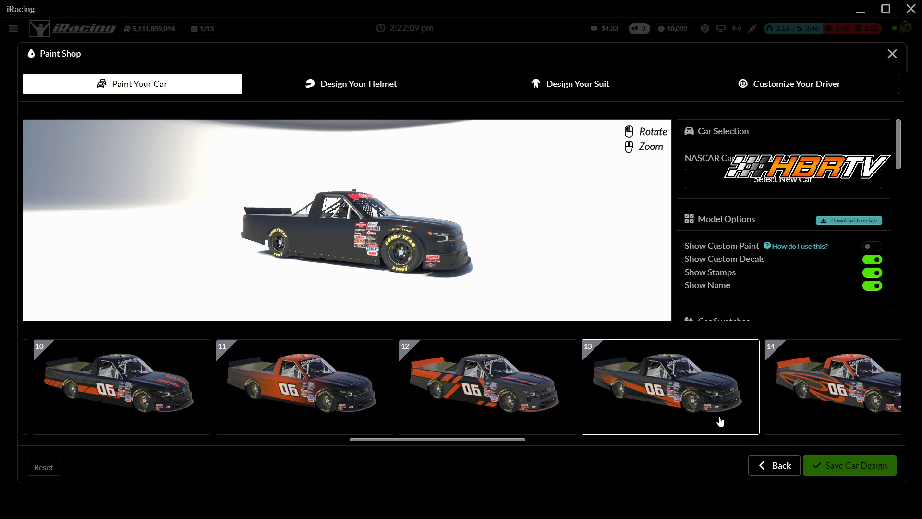
scroll(518, 398, down, 3)
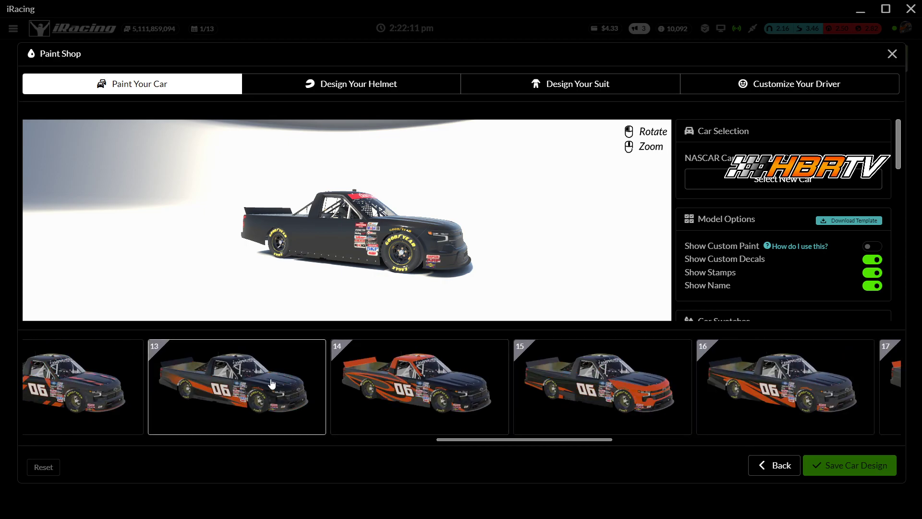
scroll(576, 413, down, 2)
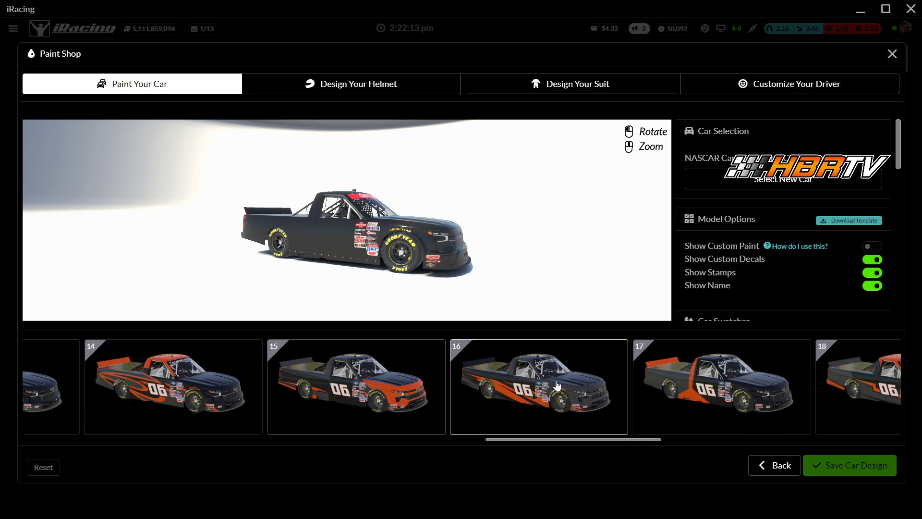
scroll(638, 412, down, 3)
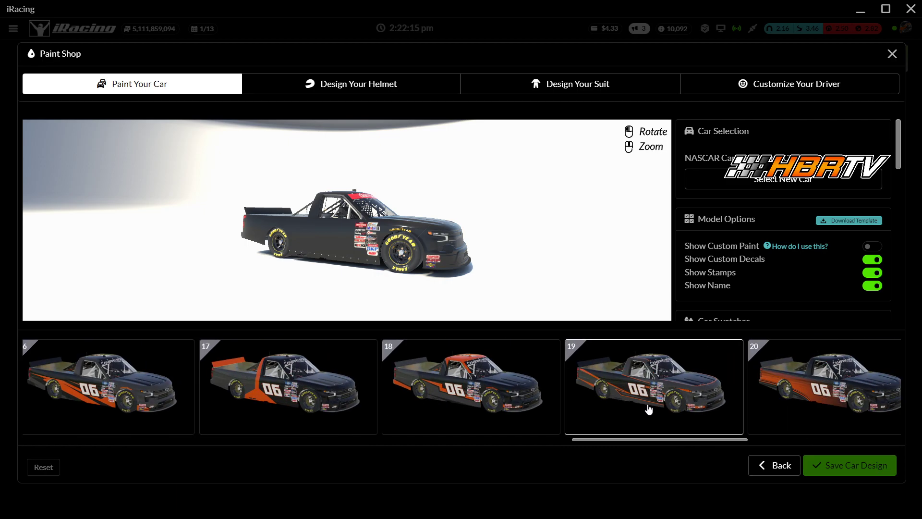
scroll(554, 401, up, 5)
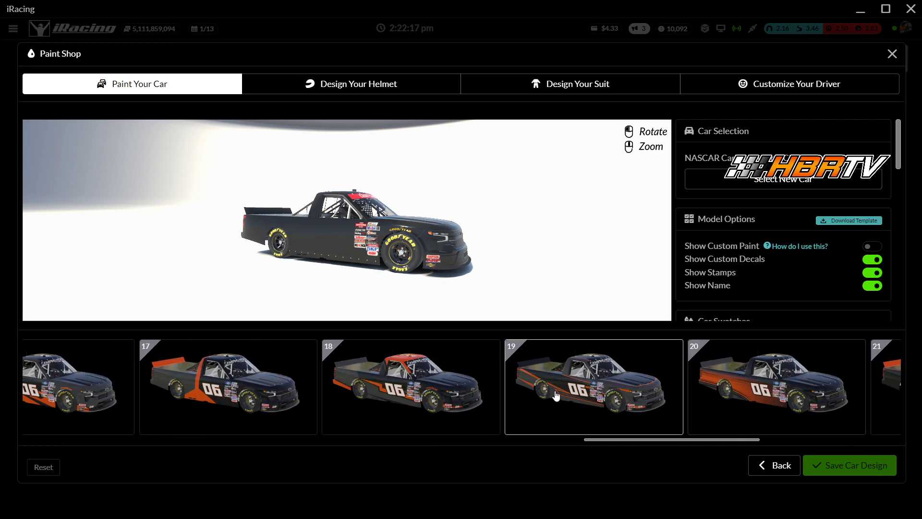
scroll(552, 400, up, 2)
scroll(553, 370, down, 3)
click(769, 465)
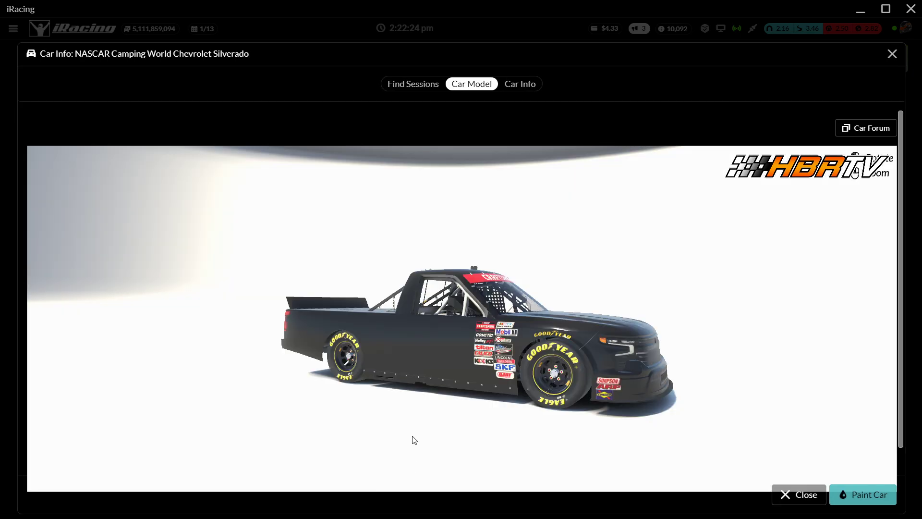
Examine the truck's 3D model from several angles and distances
drag(601, 376, 641, 351)
scroll(520, 362, up, 3)
drag(479, 361, 467, 307)
scroll(432, 360, up, 3)
drag(358, 243, 396, 304)
scroll(395, 304, up, 2)
scroll(387, 267, down, 3)
drag(477, 305, 543, 321)
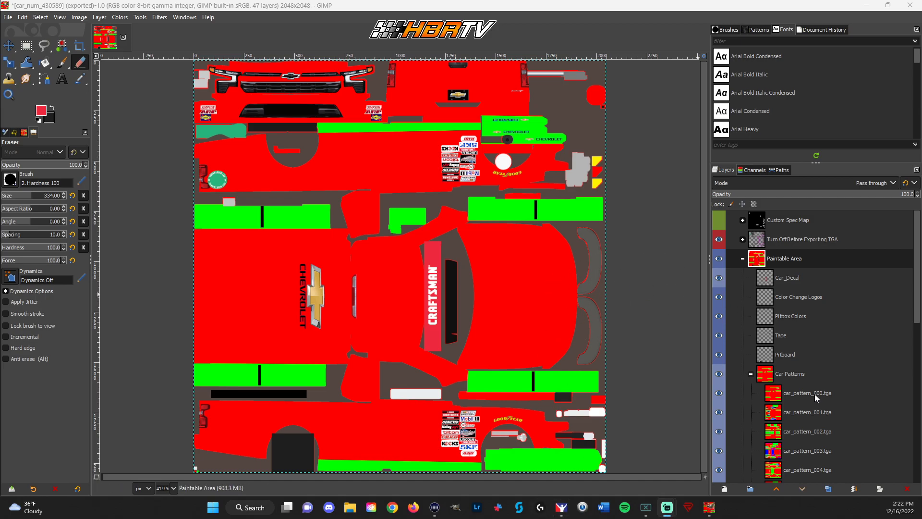
Back in GIMP, hide the layers car_pattern_000.tga through car_pattern_006.tga in the Car Patterns group one by one, previewing each next pattern
click(789, 374)
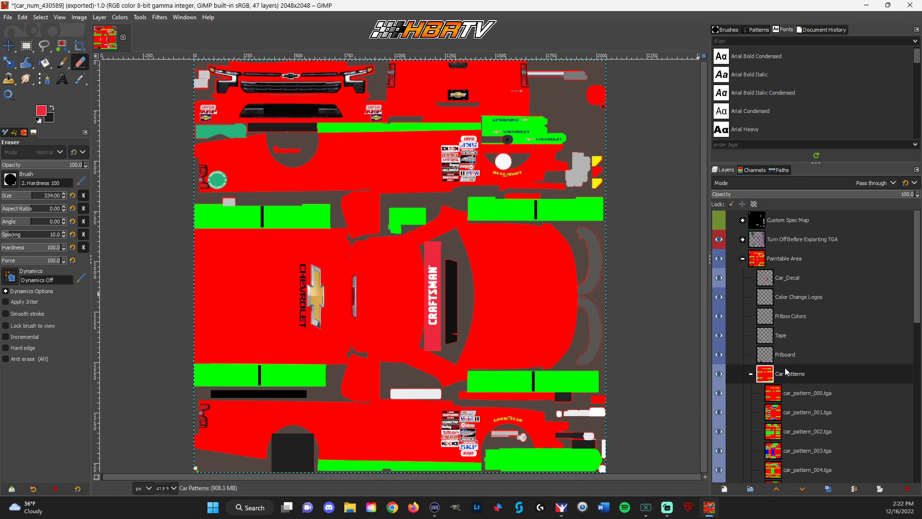
scroll(788, 375, down, 5)
scroll(740, 279, down, 2)
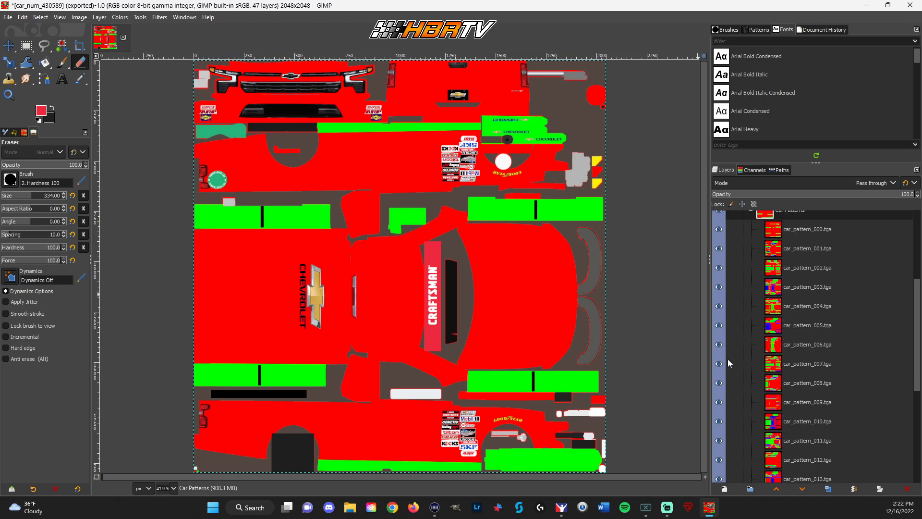
scroll(746, 338, up, 4)
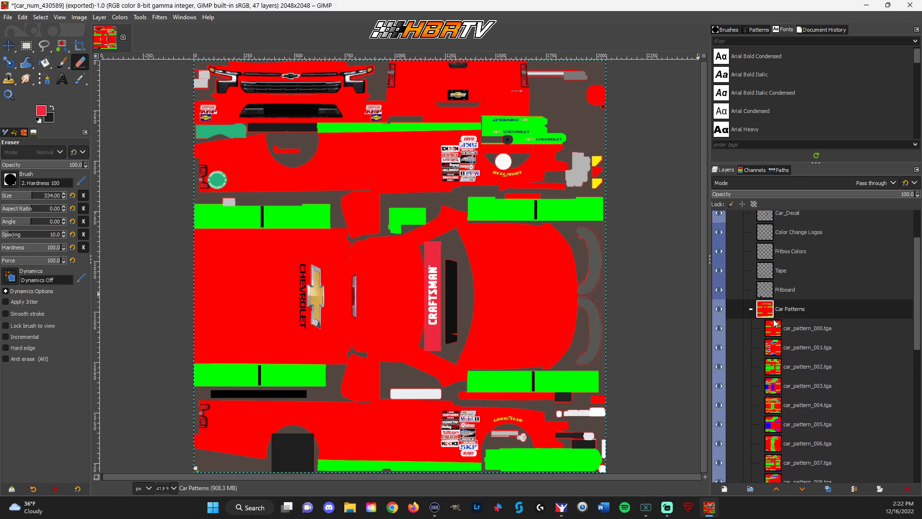
click(719, 330)
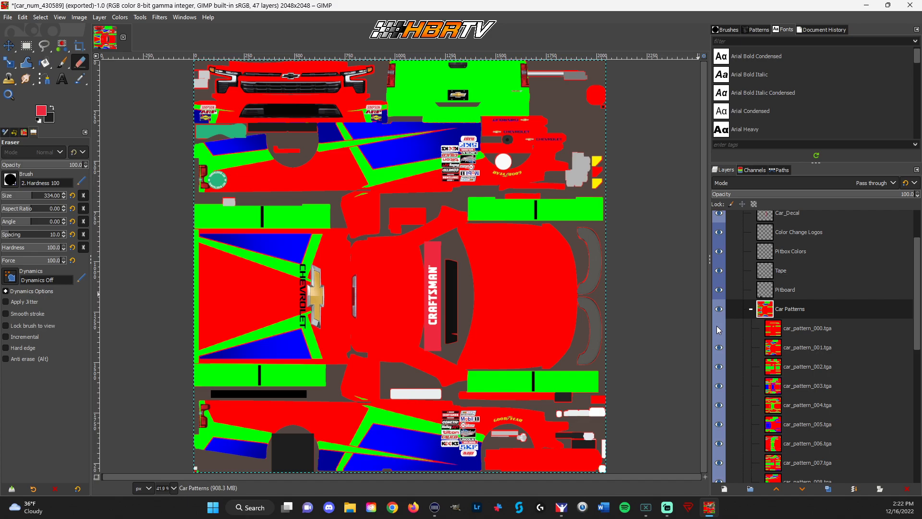
click(720, 348)
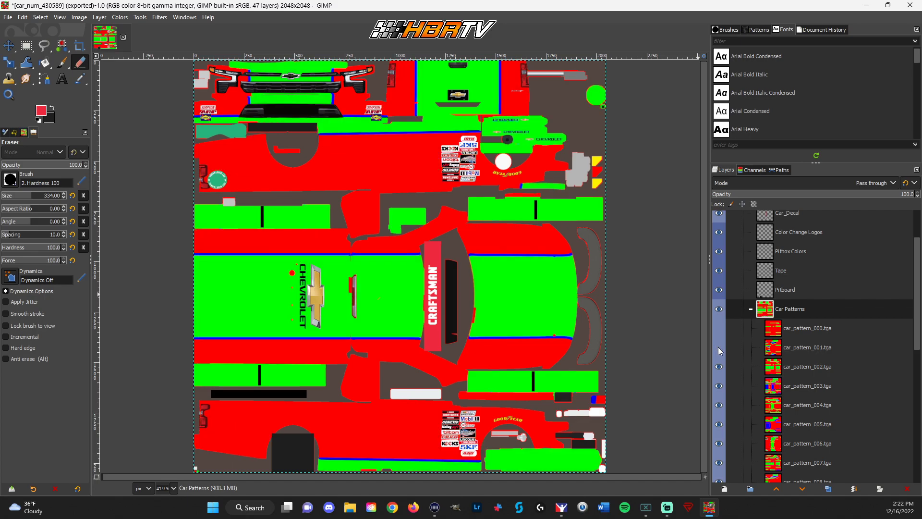
click(720, 368)
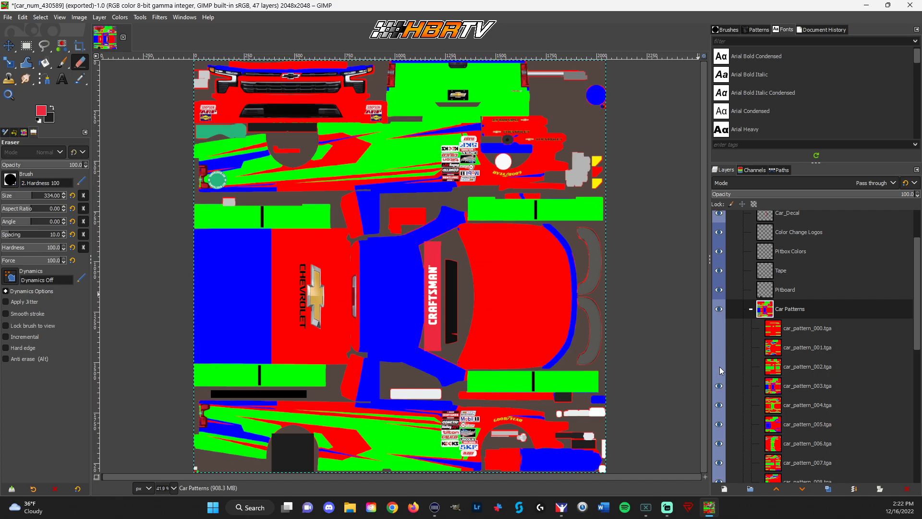
click(719, 386)
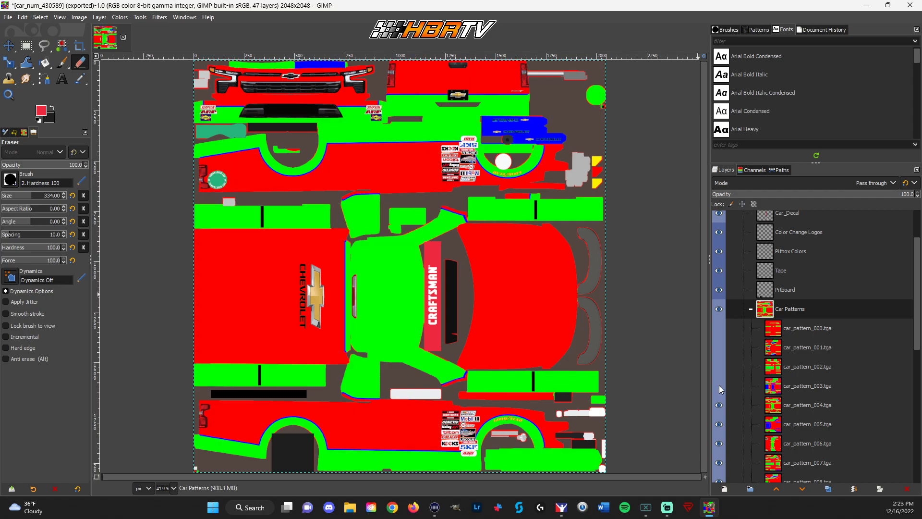
click(719, 404)
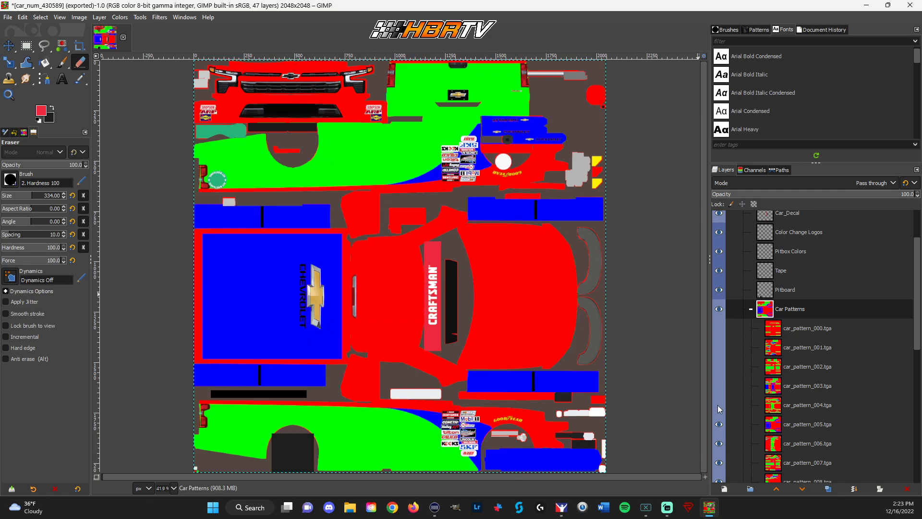
click(719, 424)
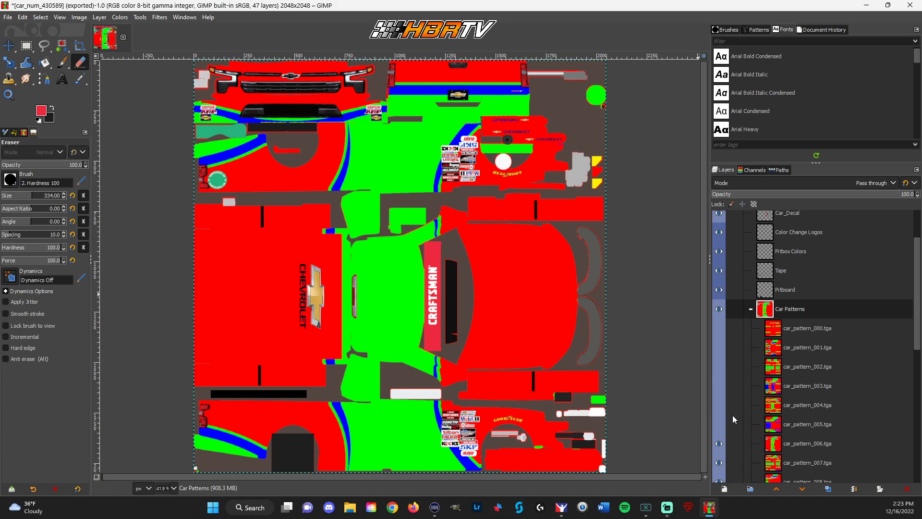
click(719, 443)
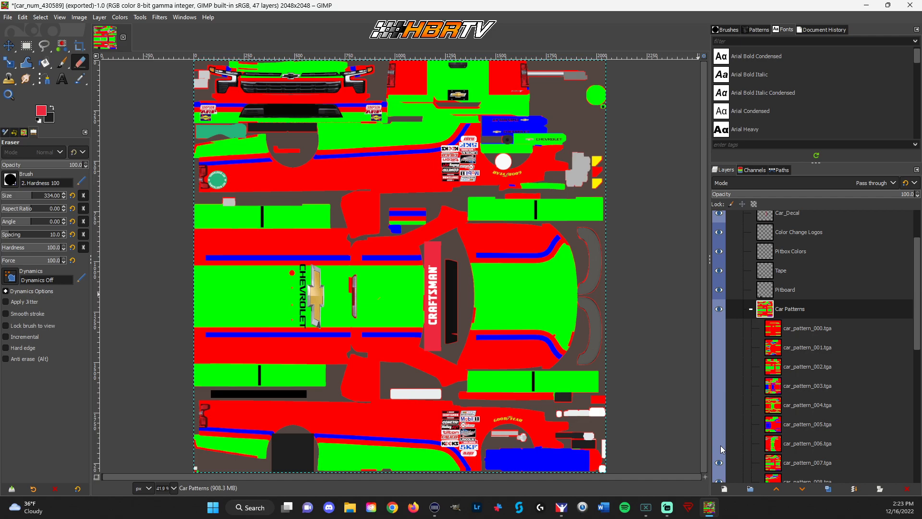
Hide the layers car_pattern_007.tga through car_pattern_012.tga so that car_pattern_013.tga is the topmost visible pattern
scroll(732, 432, down, 5)
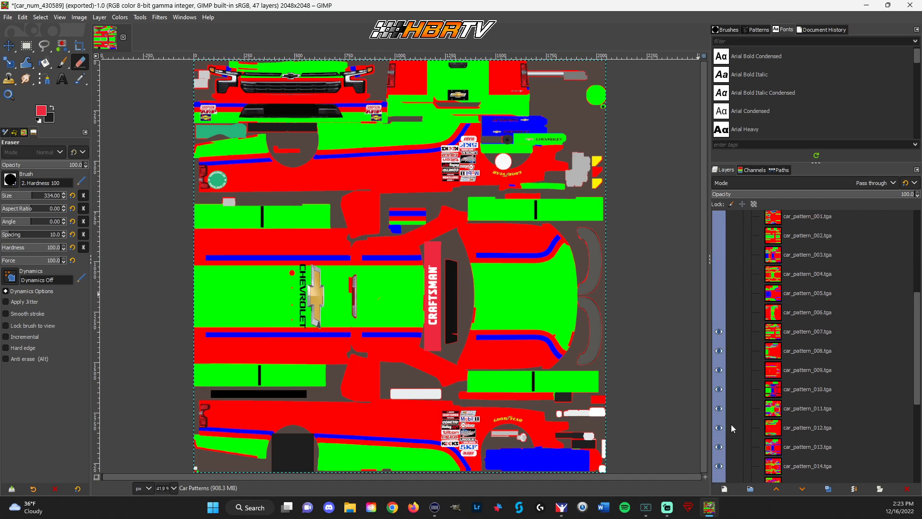
click(719, 331)
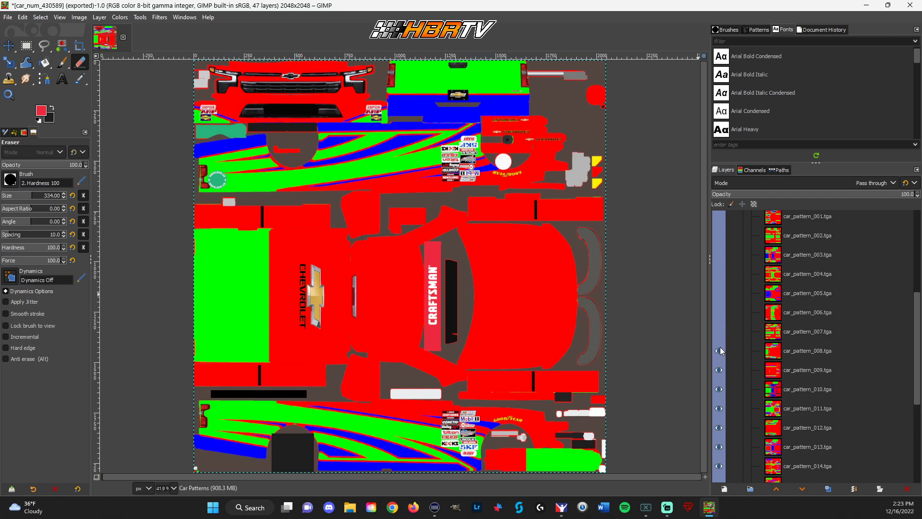
click(719, 351)
click(718, 370)
click(719, 389)
click(719, 408)
click(719, 428)
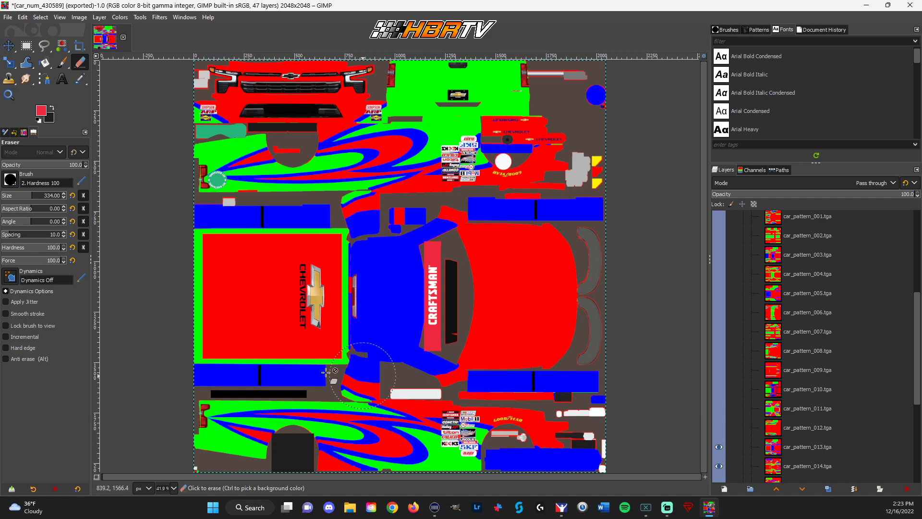
Hide the pattern layers beneath car_pattern_013.tga, from car_pattern_014.tga through car_pattern_020.tga
scroll(739, 456, down, 1)
scroll(740, 415, up, 6)
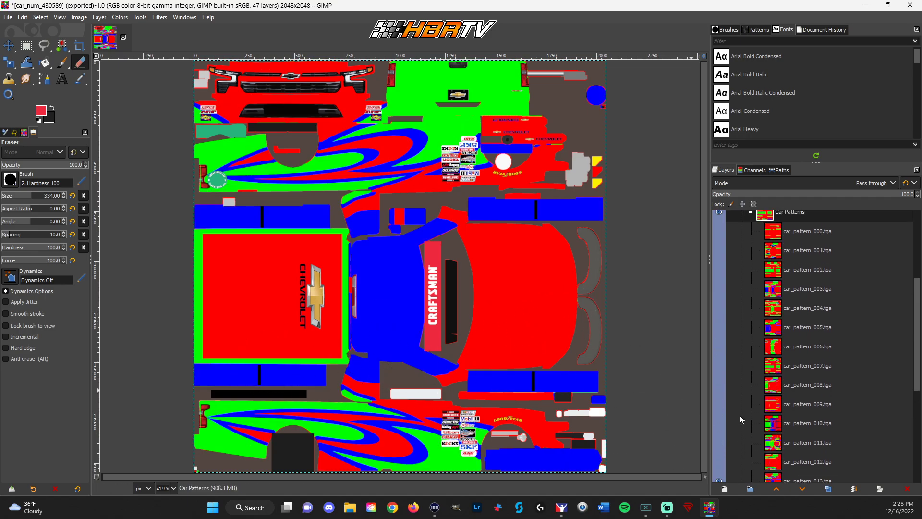
scroll(751, 408, down, 8)
scroll(751, 408, down, 4)
click(719, 280)
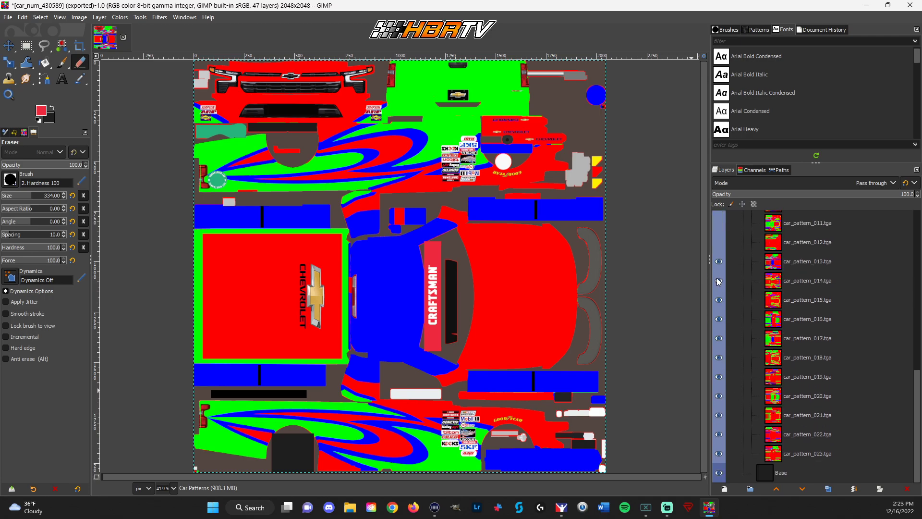
click(719, 299)
click(719, 318)
click(718, 338)
click(719, 358)
click(719, 376)
click(719, 395)
scroll(794, 432, up, 10)
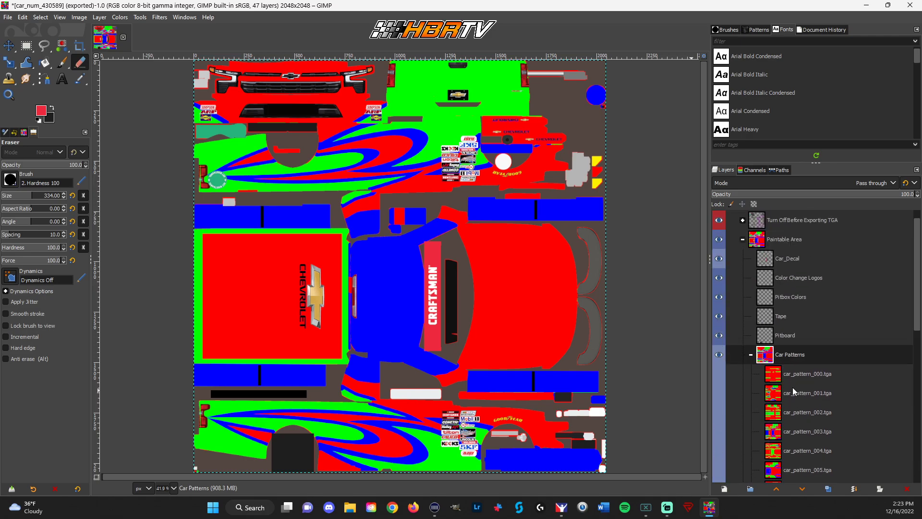
Remove the layers car_pattern_000.tga through car_pattern_012.tga from the Car Patterns group
click(792, 375)
click(907, 489)
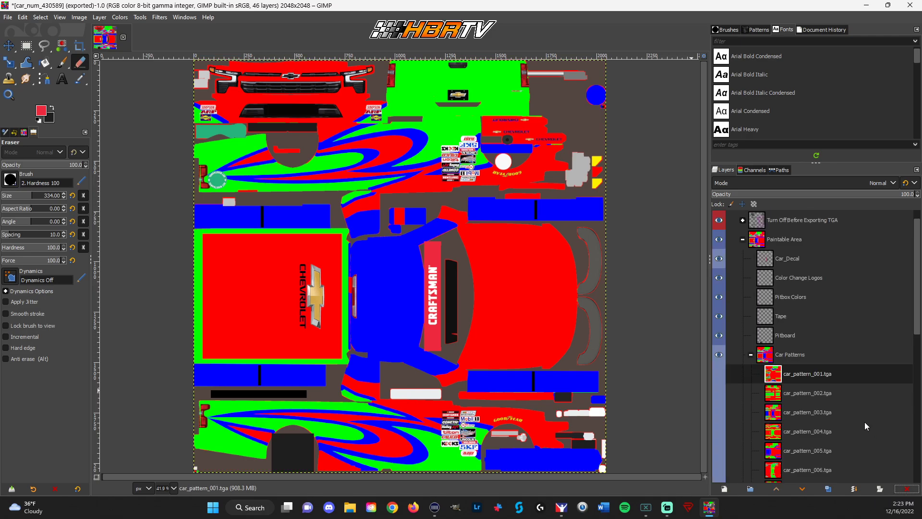
key(ctrl+x)
key(ctrl+x)
key(ctrl+x)
key(ctrl+x)
key(ctrl+x)
key(ctrl+x)
key(ctrl+x)
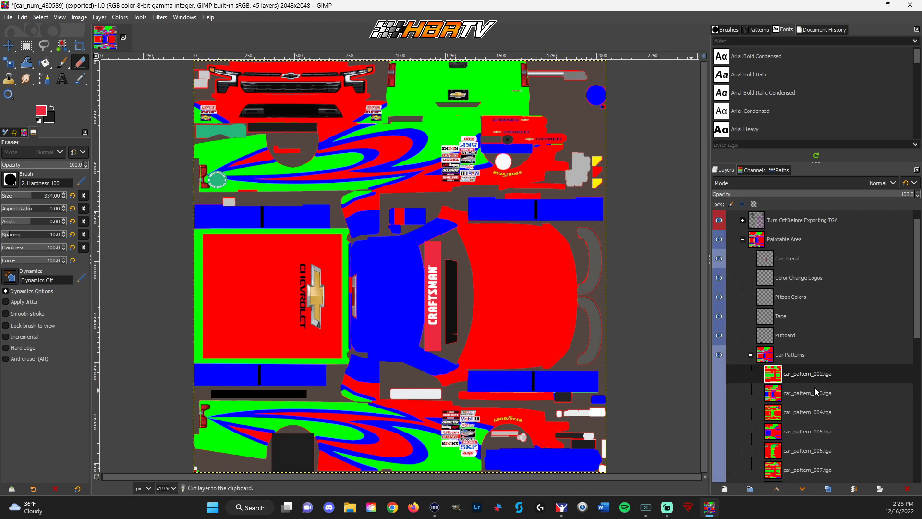
key(ctrl+x)
key(ctrl+x)
key(ctrl+x)
key(ctrl+x)
key(ctrl+x)
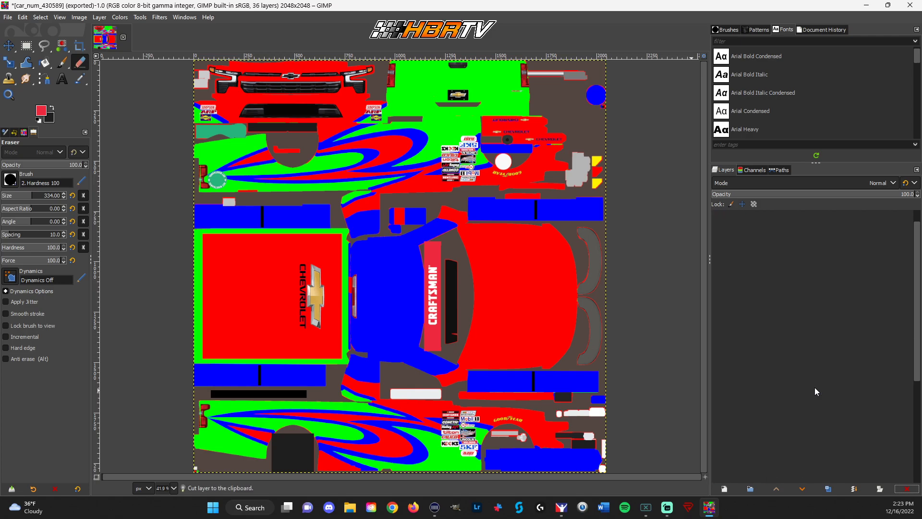
Remove the layers car_pattern_014.tga through car_pattern_023.tga, keeping only car_pattern_013.tga in the Car Patterns group
click(797, 393)
key(ctrl+x)
key(ctrl+x)
key(ctrl+x)
key(ctrl+x)
key(ctrl+x)
key(ctrl+x)
key(ctrl+x)
key(ctrl+x)
key(ctrl+x)
key(ctrl+x)
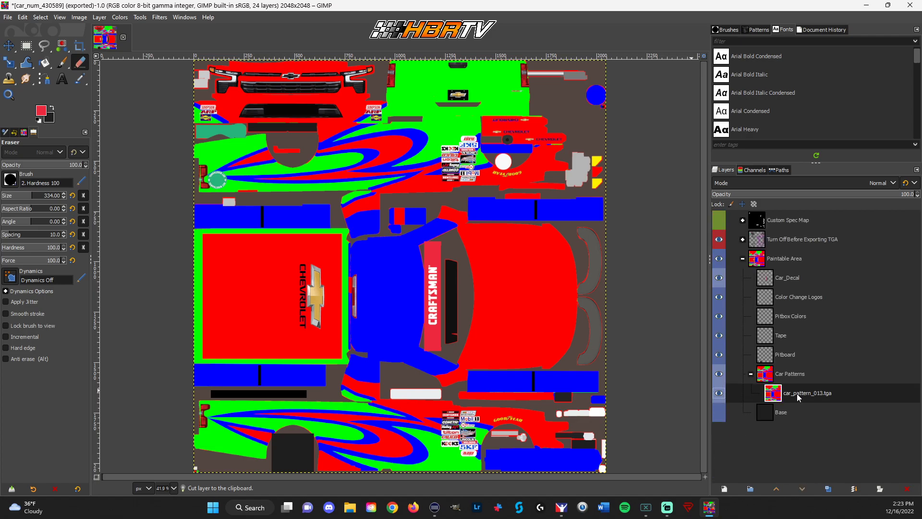
Remove the Base layer from the template and select the Paintable Area group
click(777, 418)
key(ctrl+x)
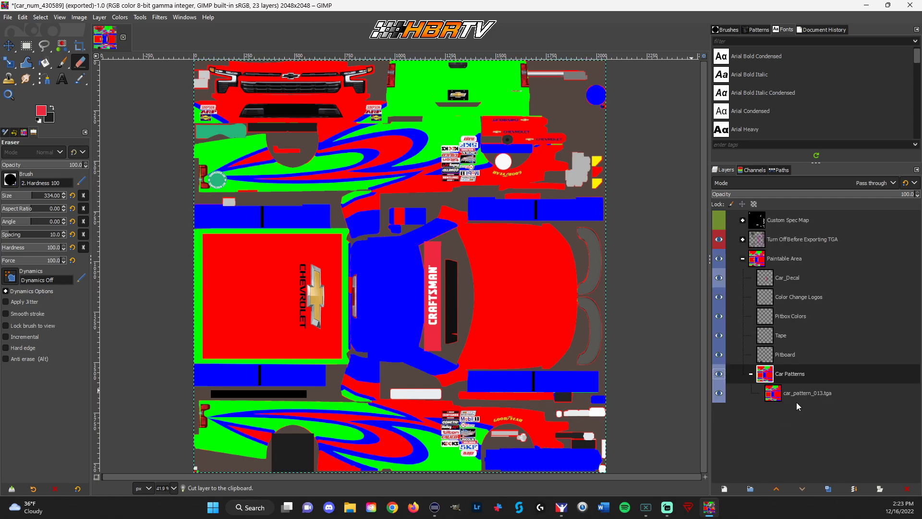
click(783, 256)
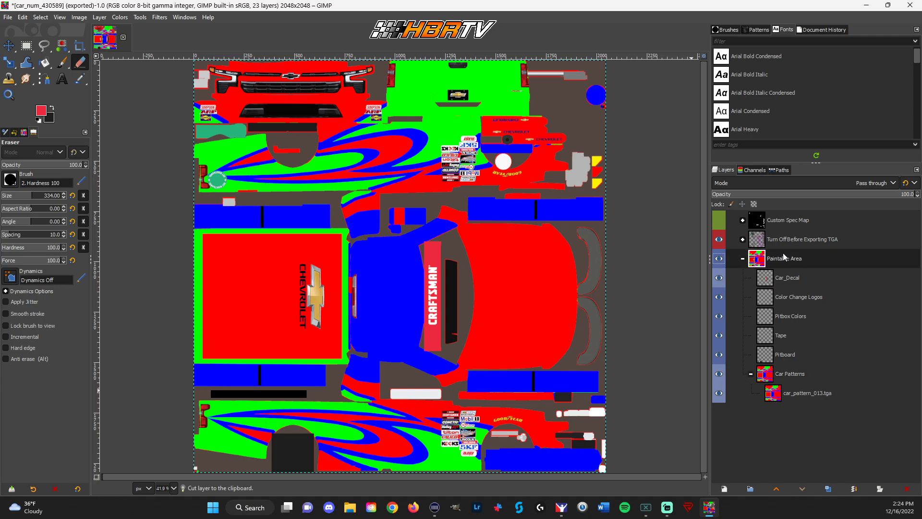
Create a layer group named iRacing Layers inside Paintable Area and move the layers Car_Decal through Pitboard into it
click(750, 489)
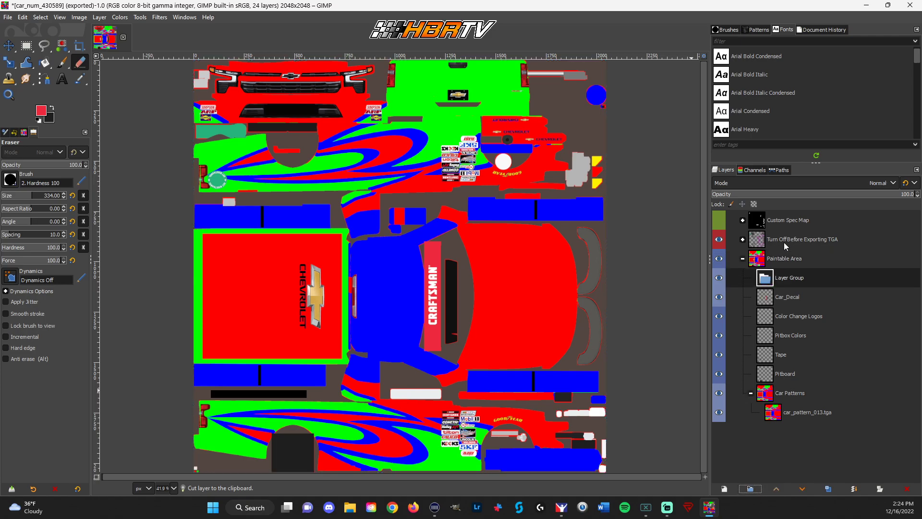
double_click(827, 281)
text(iRacing Layers)
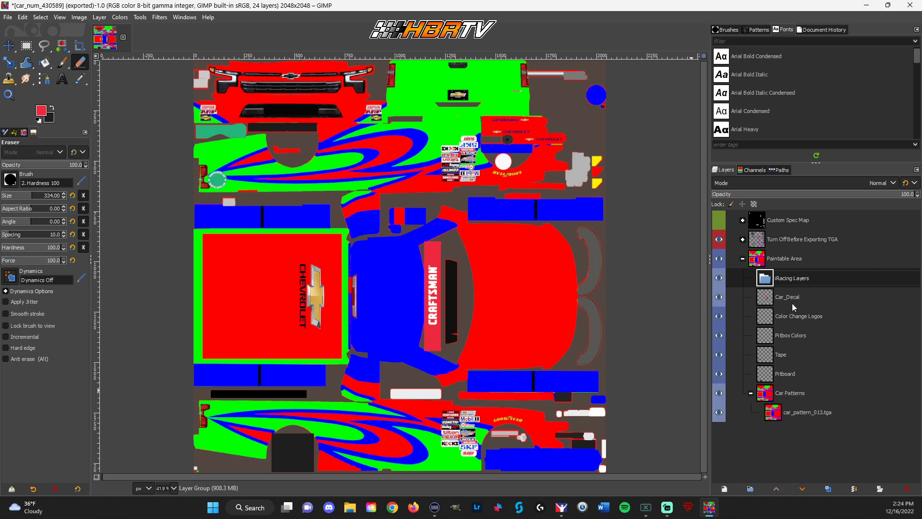
key(Return)
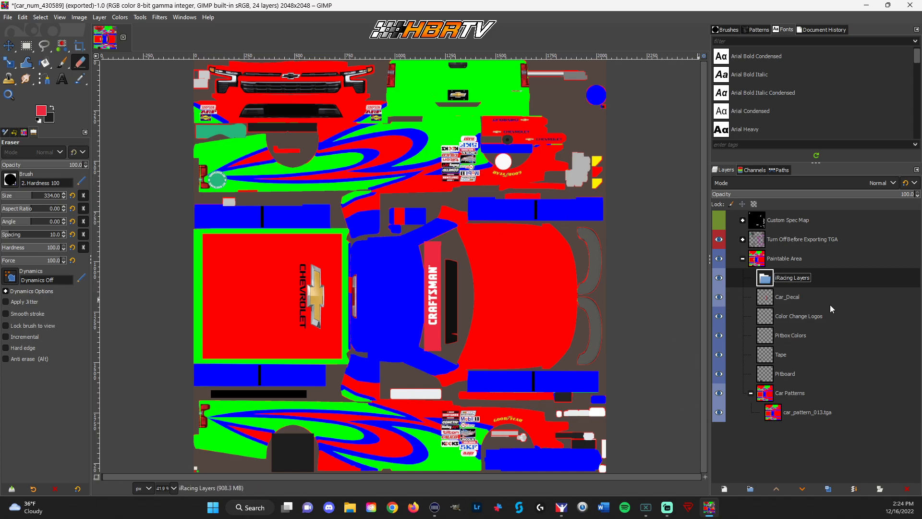
drag(821, 304, 812, 280)
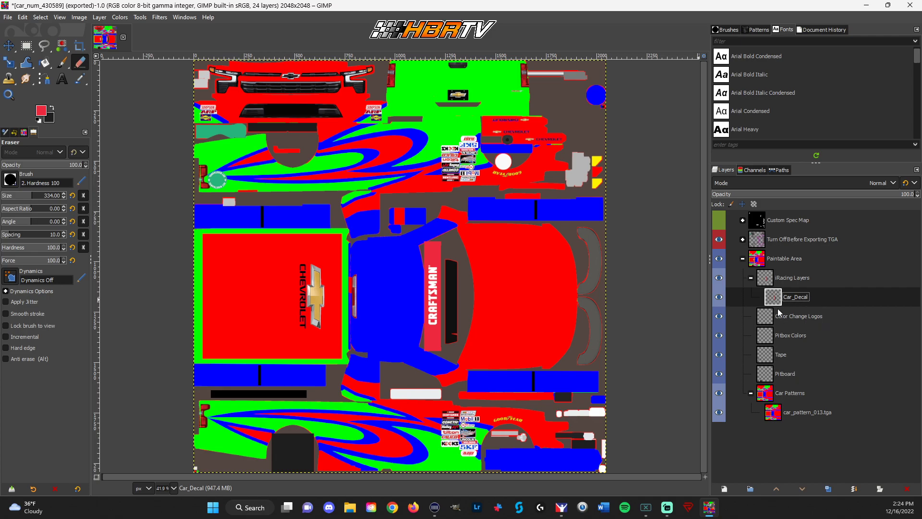
drag(822, 316, 813, 365)
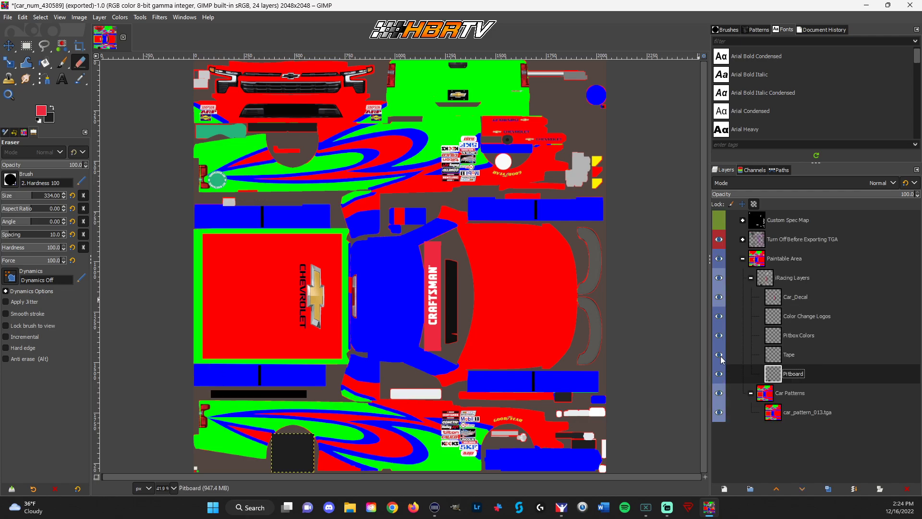
Collapse and hide the iRacing Layers group, and hide the Turn Off Before Exporting TGA group
click(750, 278)
click(718, 278)
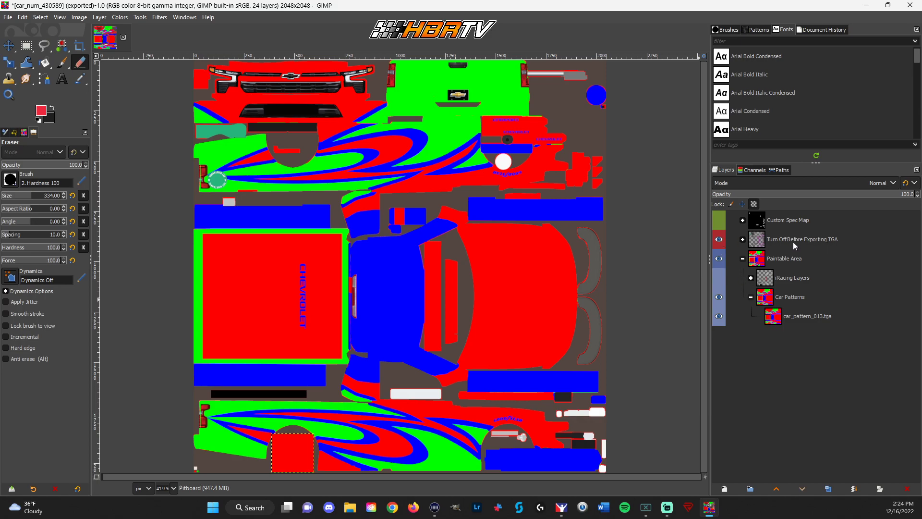
click(720, 241)
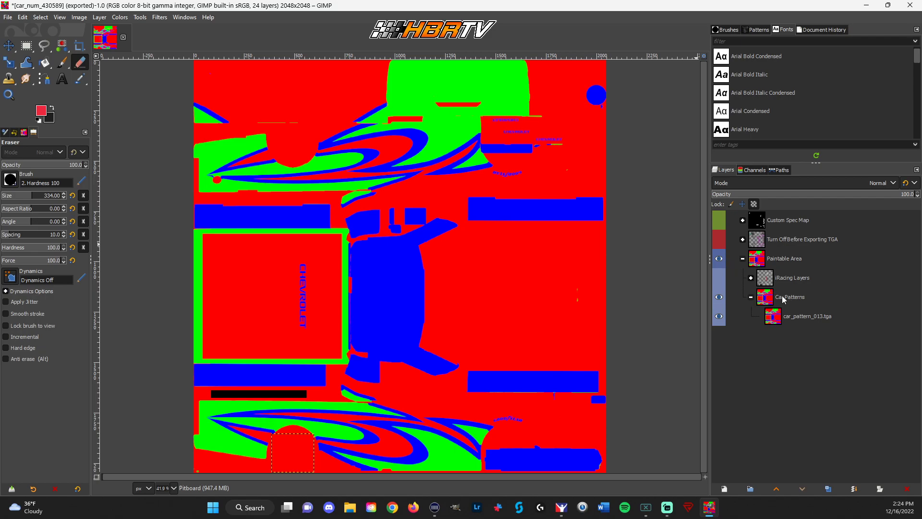
click(719, 316)
click(719, 316)
click(719, 316)
click(719, 317)
click(719, 317)
click(719, 317)
Create a selection of the pattern's red areas from the Red channel
click(753, 169)
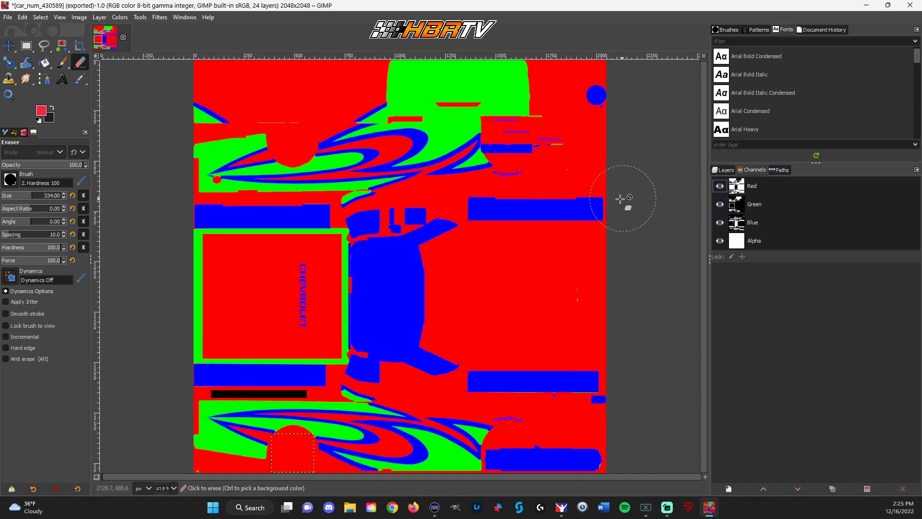
right_click(760, 188)
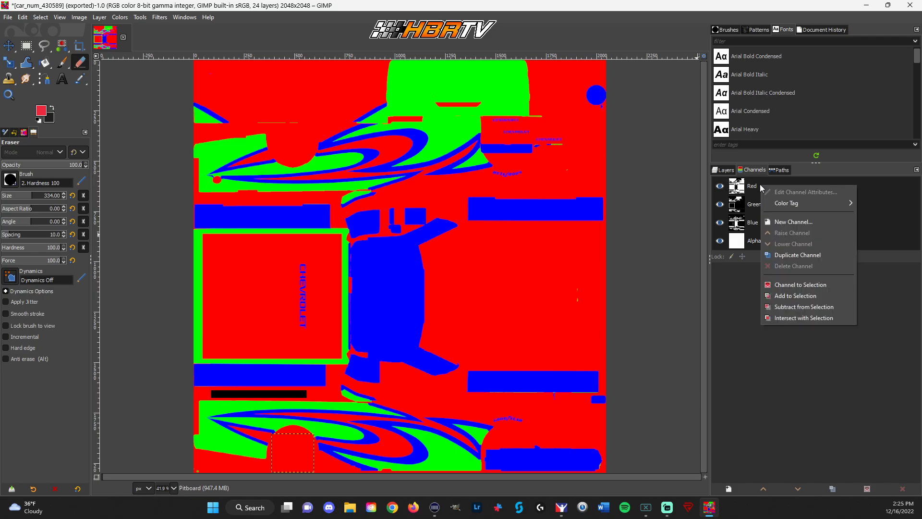
click(848, 397)
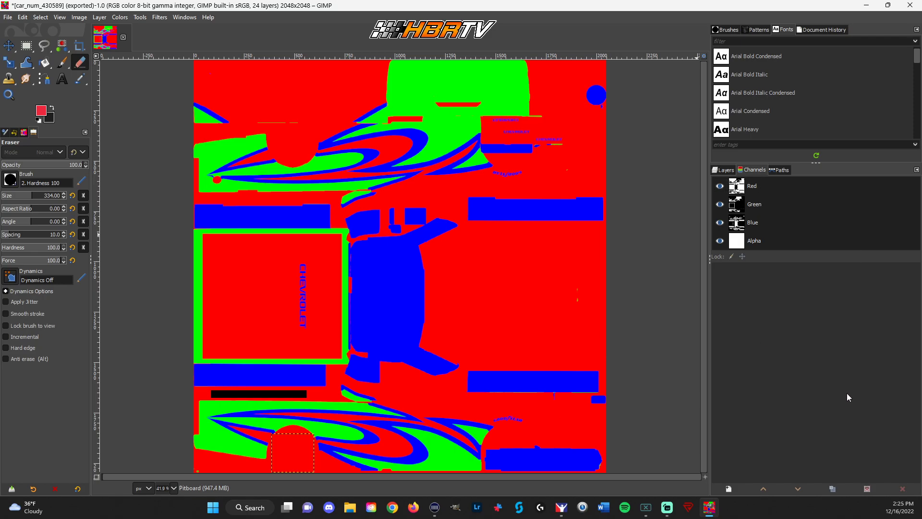
click(772, 186)
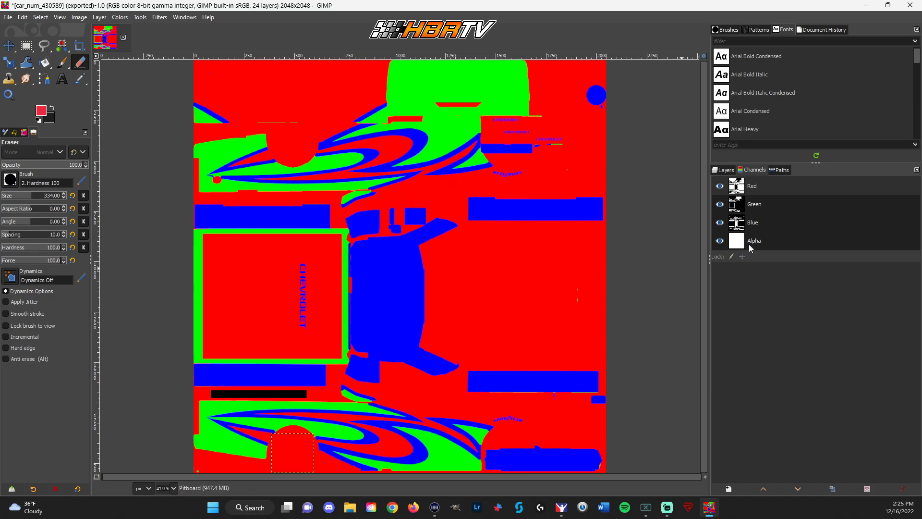
click(788, 189)
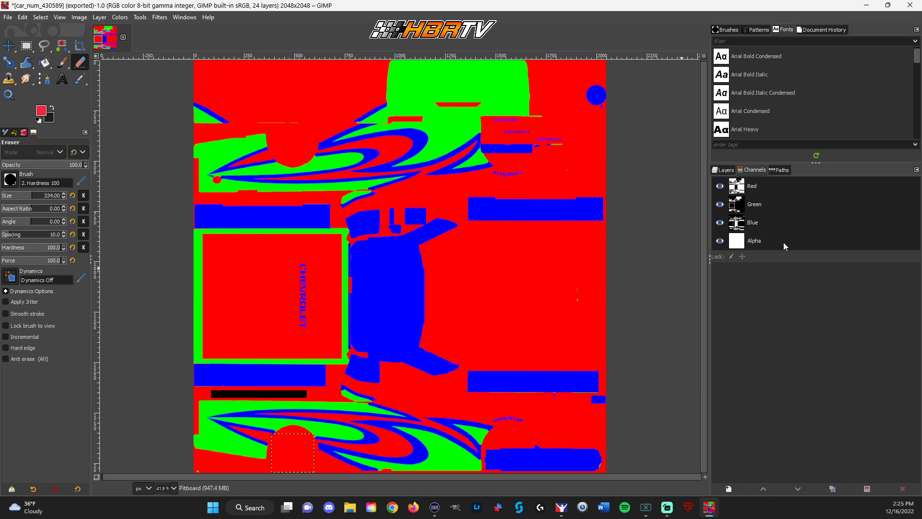
click(771, 185)
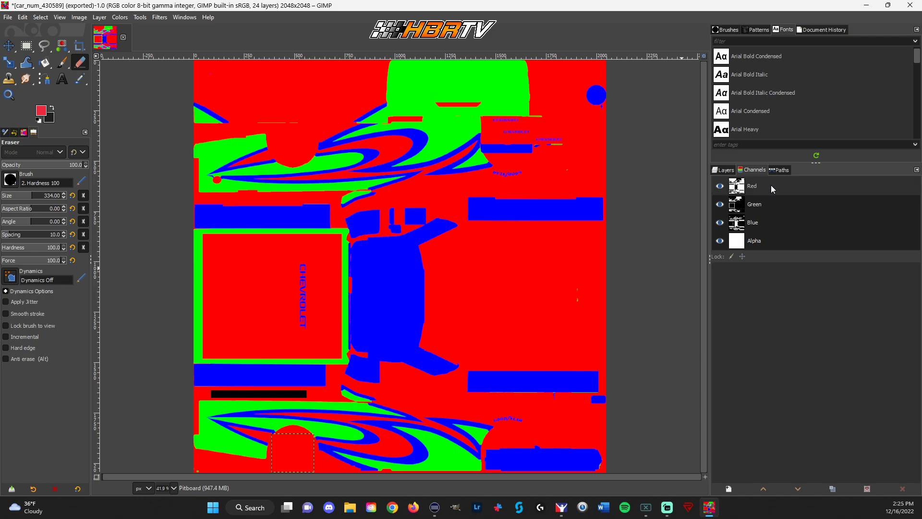
click(770, 185)
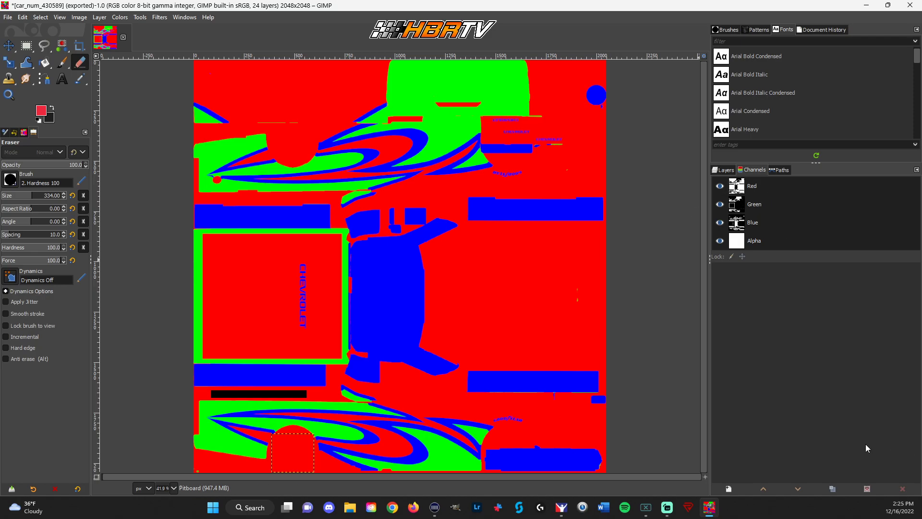
right_click(770, 187)
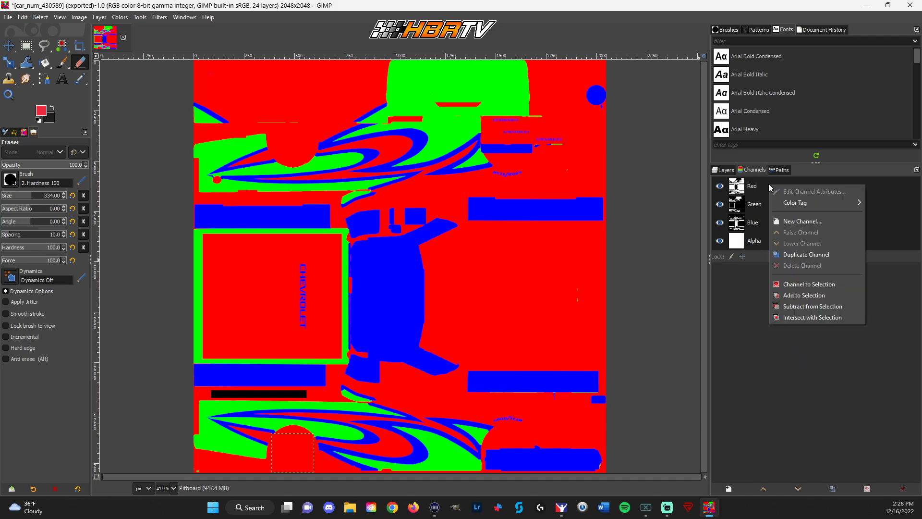
click(820, 284)
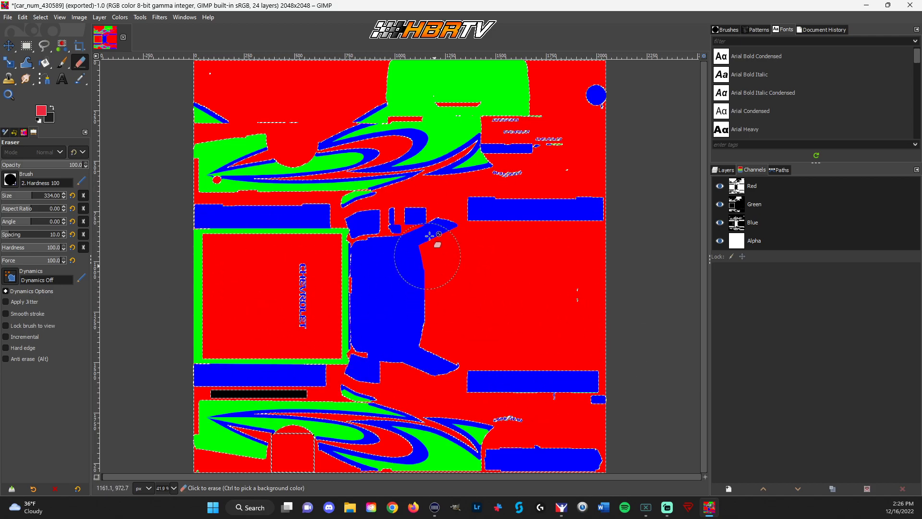
Temporarily hide the Car Patterns group to examine the outline of the selection on its own
click(725, 170)
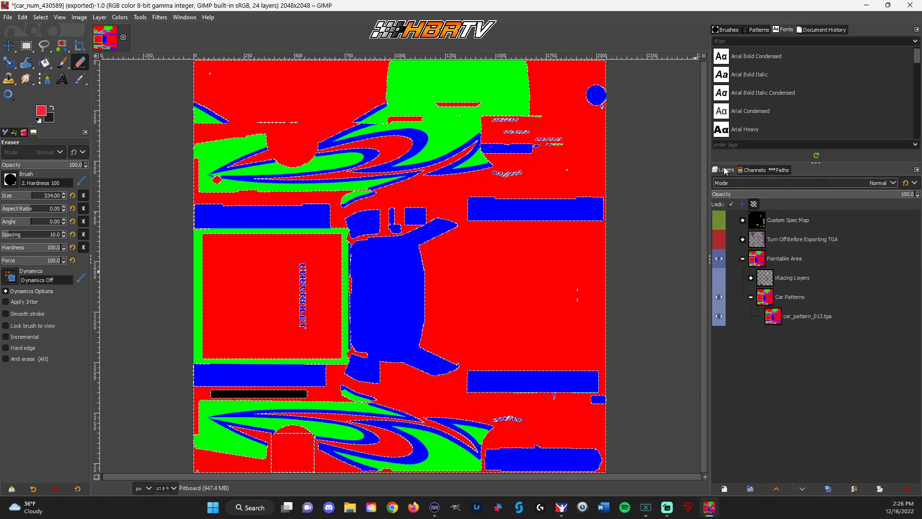
click(719, 298)
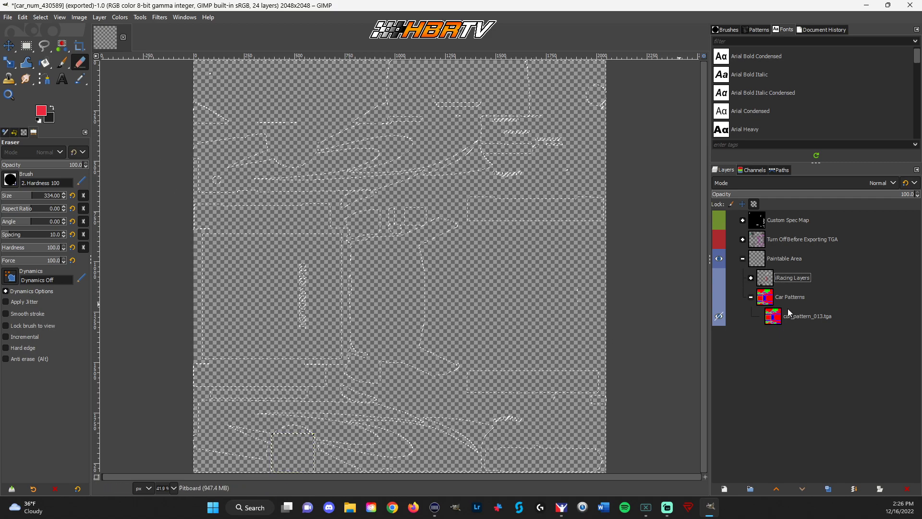
click(721, 298)
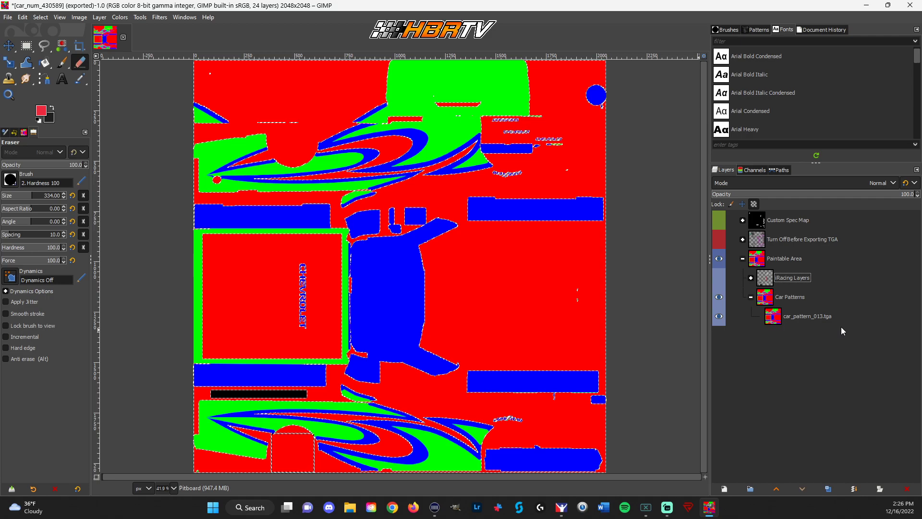
Create a layer group named Colors and place it in Paintable Area between the iRacing Layers and Car Patterns groups
click(744, 490)
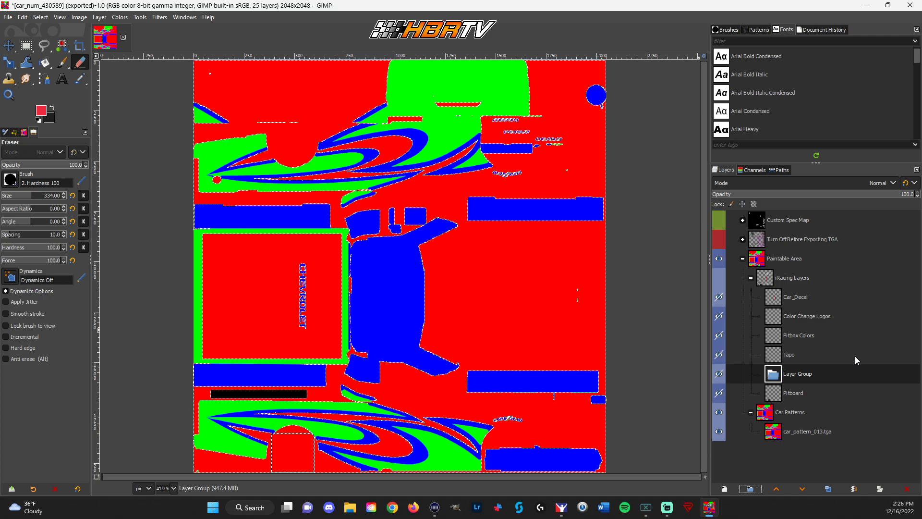
double_click(821, 375)
text(Colors)
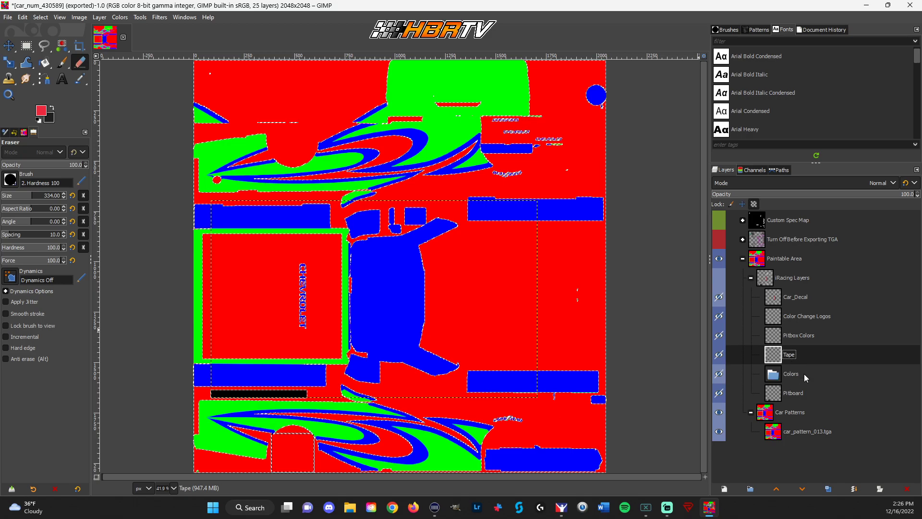
drag(792, 382, 792, 404)
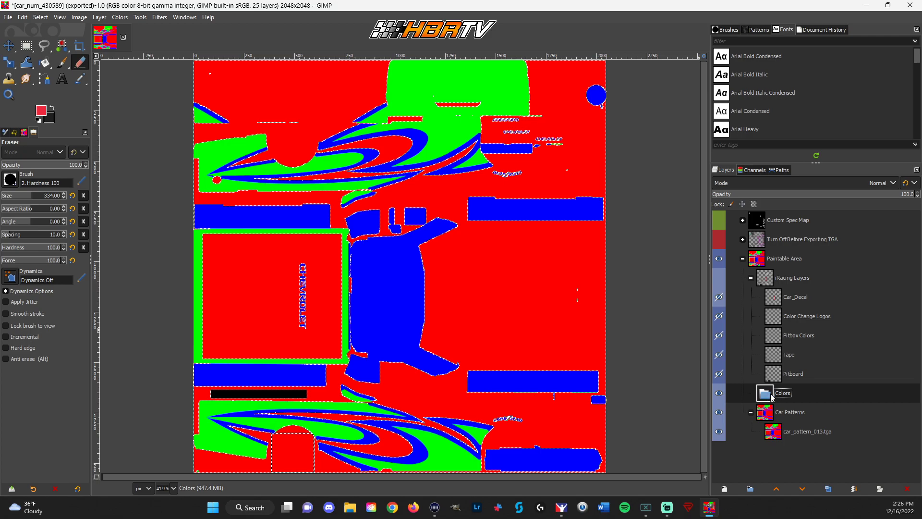
mouse_move(766, 396)
mouse_down()
mouse_move(767, 272)
mouse_move(776, 392)
mouse_up()
Add a transparent 2048 × 2048 px layer named black inside the Colors group and hide the Car Patterns group
click(723, 488)
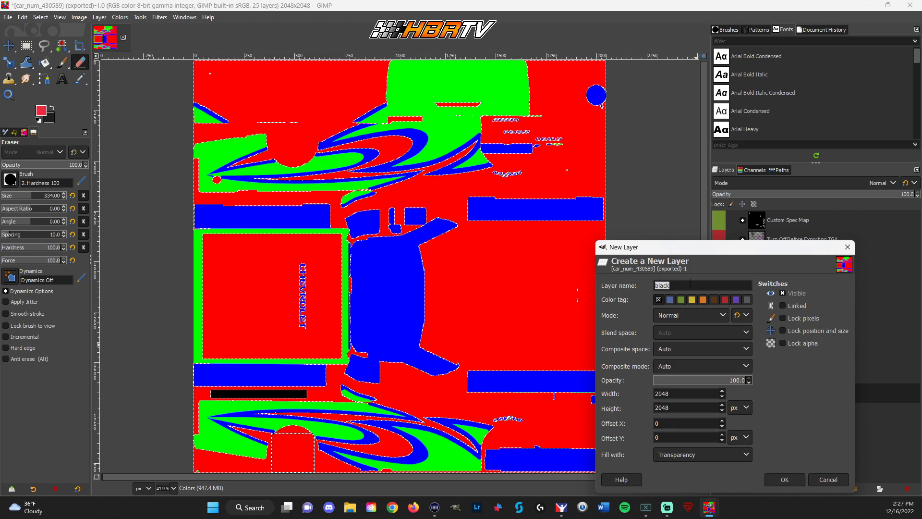
click(796, 479)
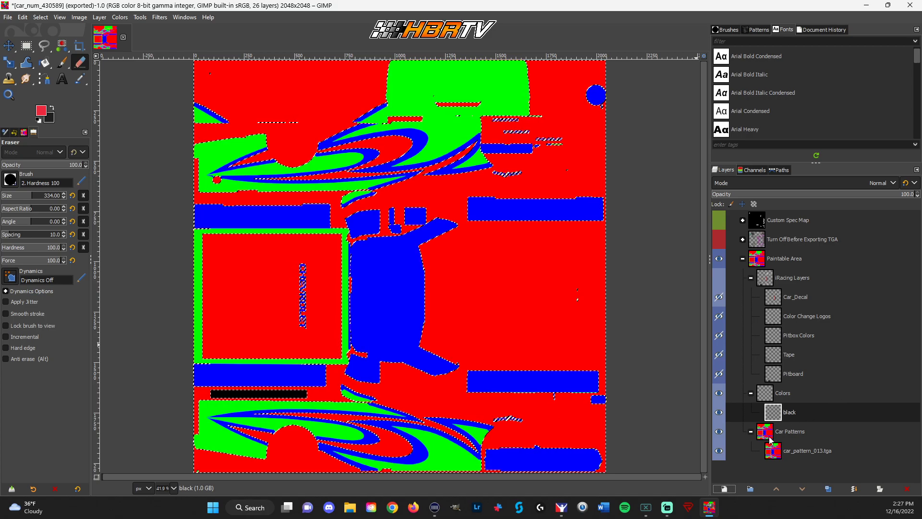
click(718, 431)
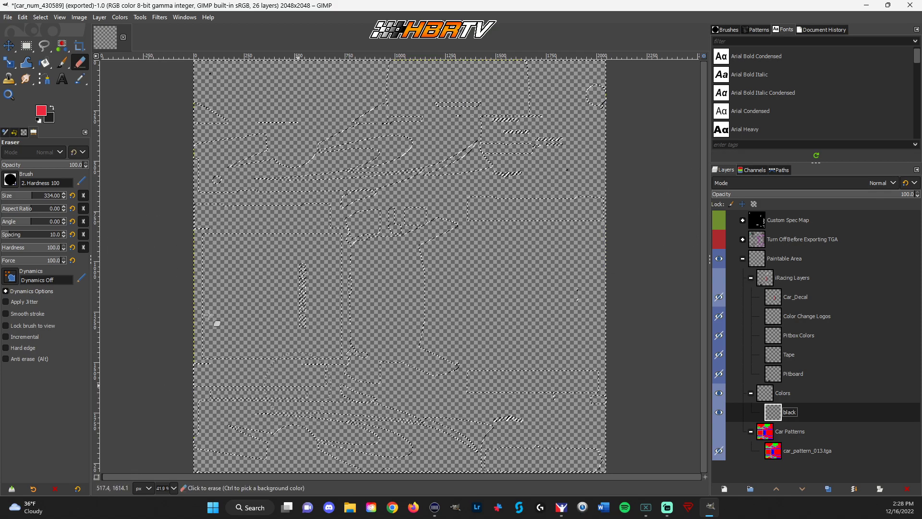
Fill the whole selection on the black layer with the dark foreground color 1e1e1e using Bucket Fill
click(51, 108)
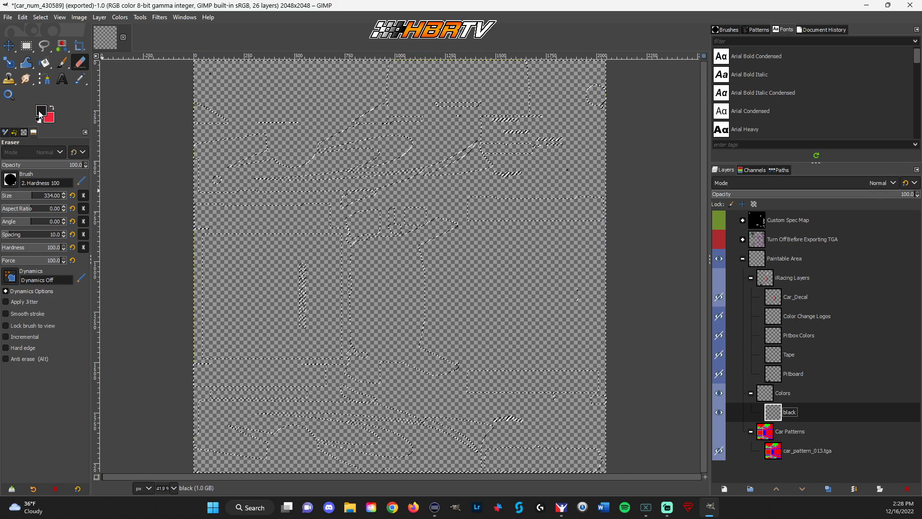
click(39, 112)
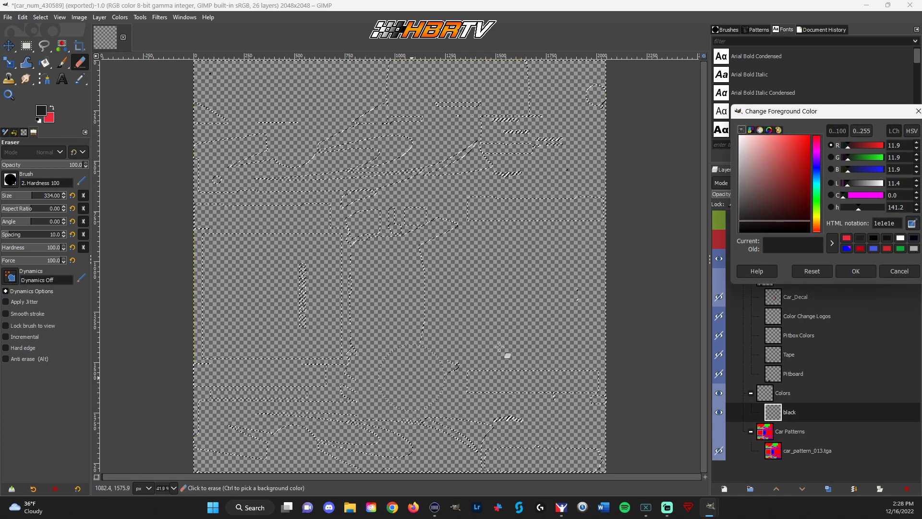
click(855, 271)
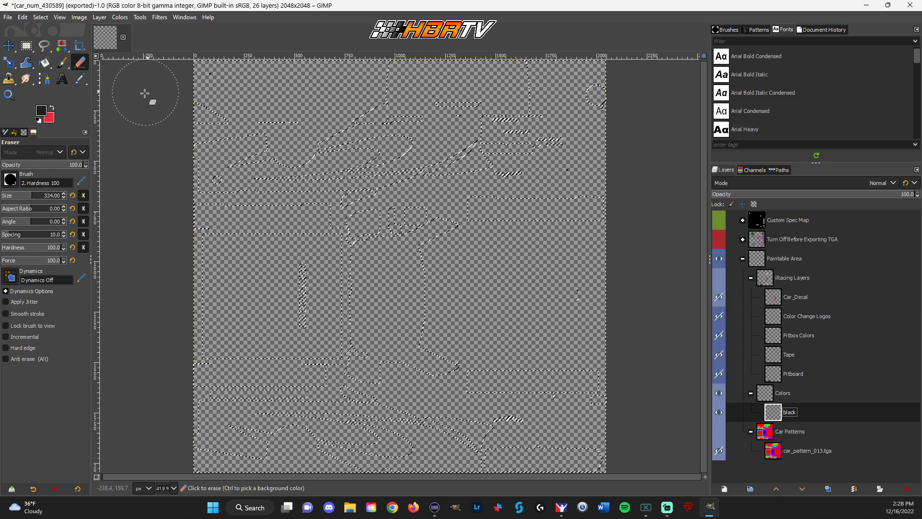
click(43, 65)
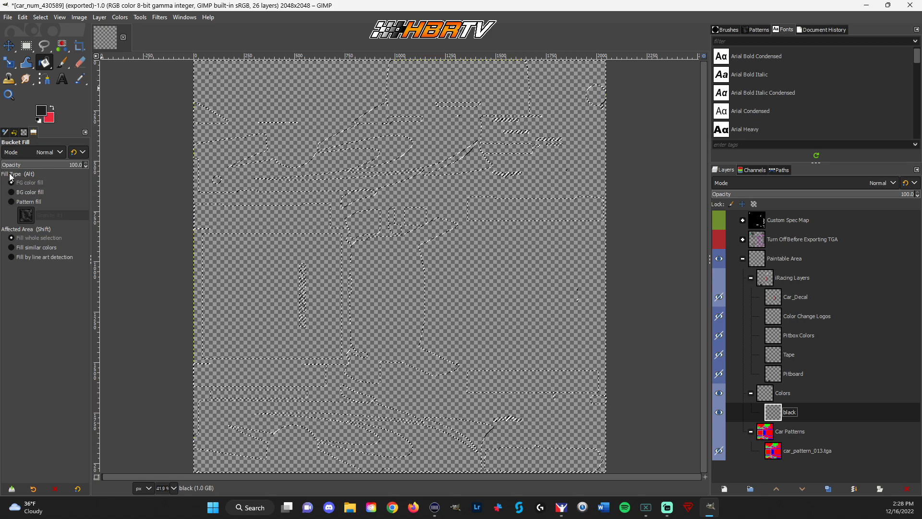
click(261, 261)
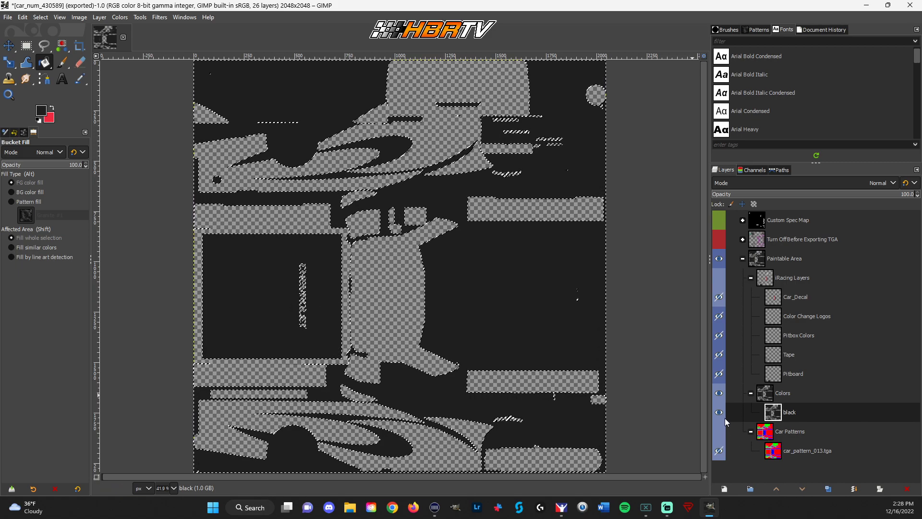
Show the Car Patterns group and toggle the Colors group to compare the dark fill with the original red areas
click(719, 432)
click(720, 395)
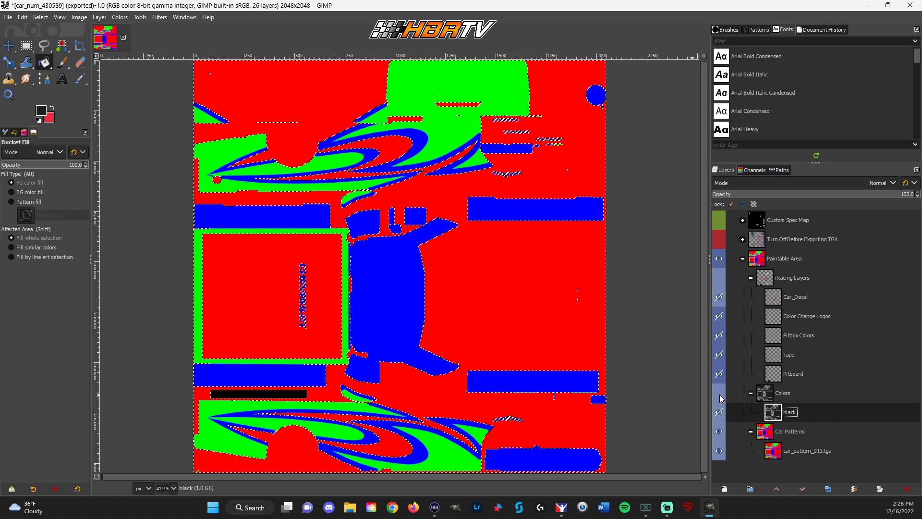
click(720, 394)
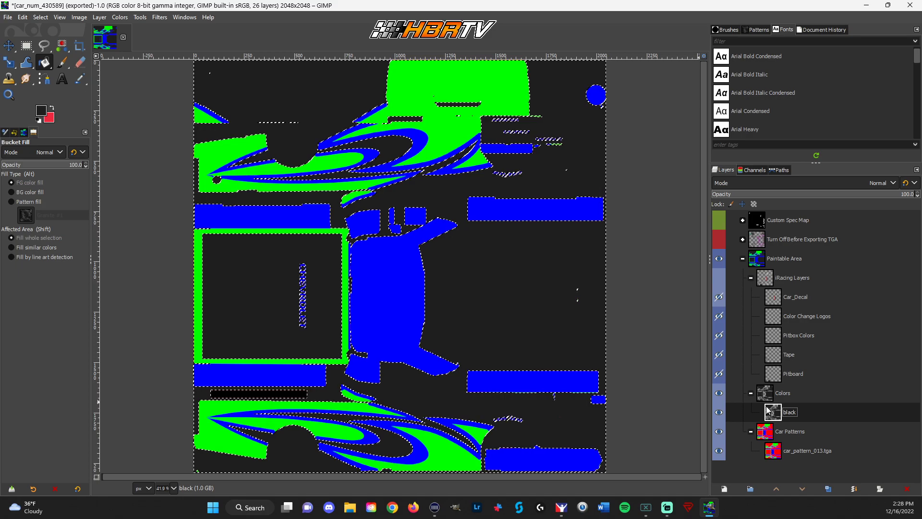
Hide the Colors group and display the Car Patterns group with car_pattern_013.tga
click(719, 450)
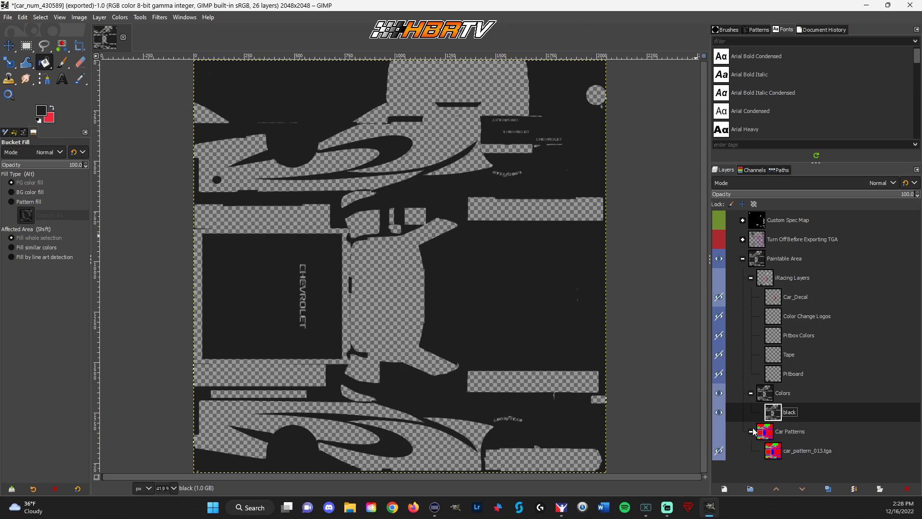
click(720, 394)
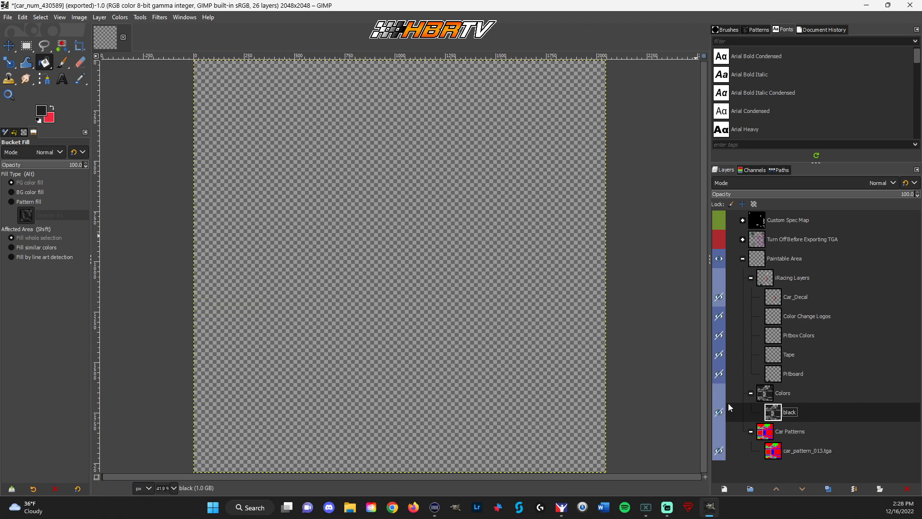
click(719, 432)
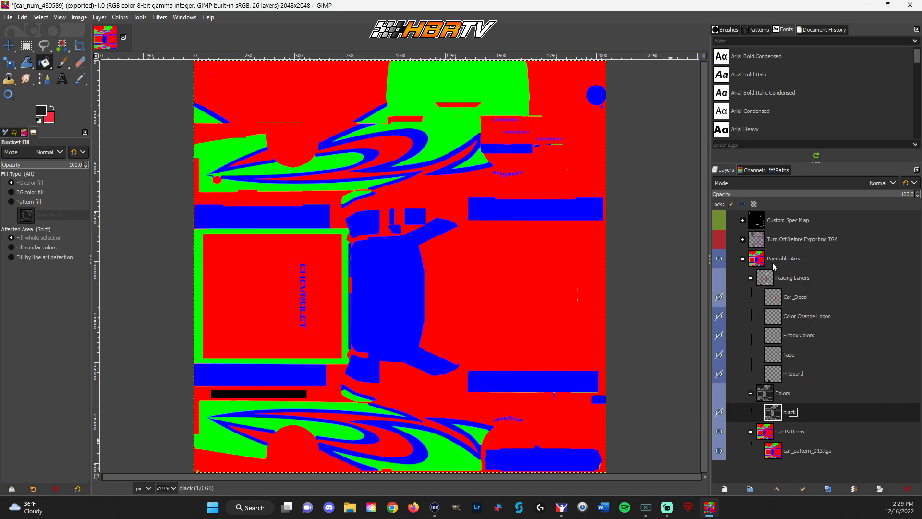
Turn the Green channel of the car pattern into a selection and return to the layer list
click(752, 170)
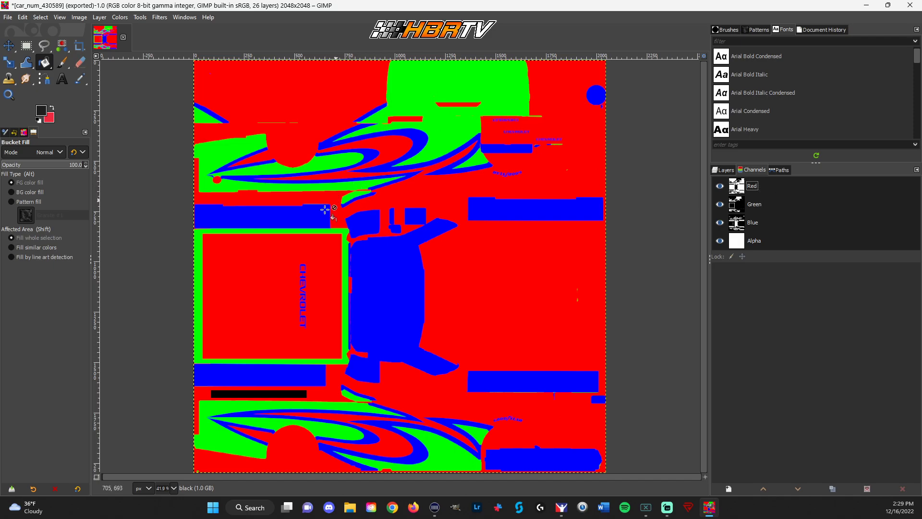
right_click(770, 205)
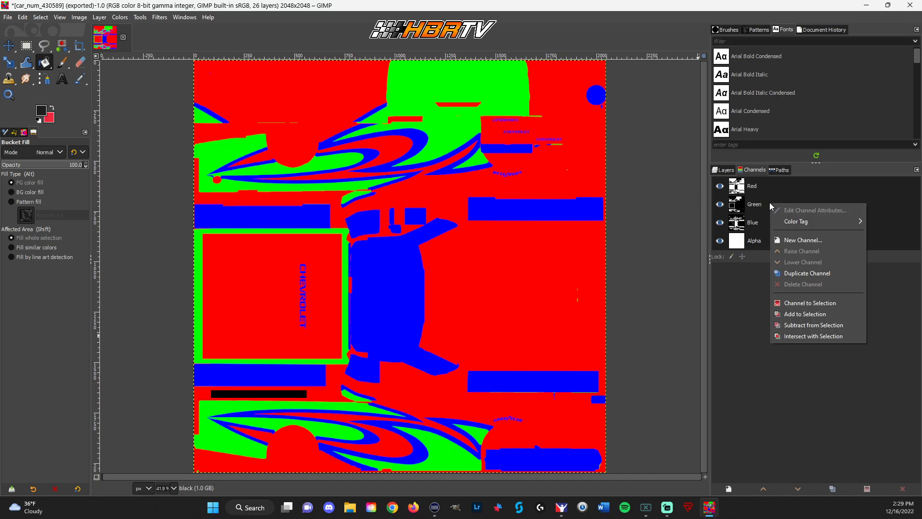
click(831, 298)
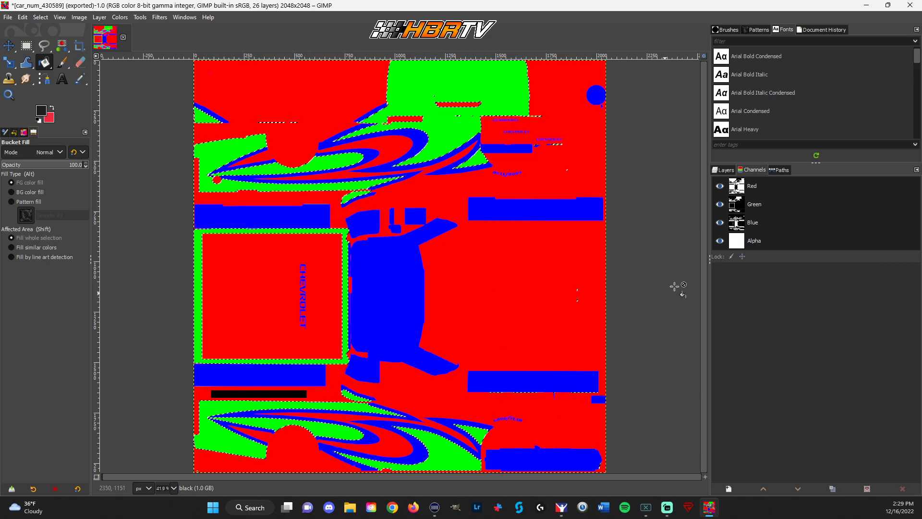
click(723, 170)
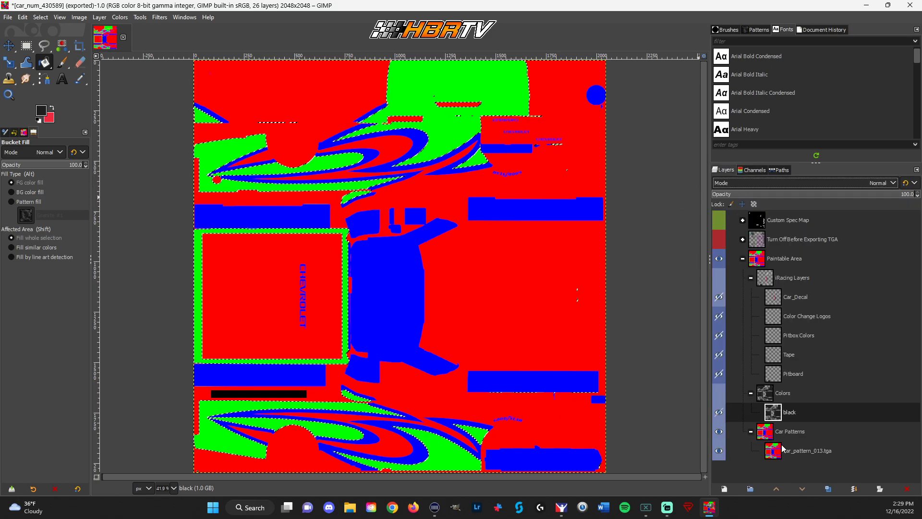
Show the Colors group, hide the Car Patterns group, and add a transparent 2048 × 2048 px layer named HBR Orange inside Colors
click(782, 394)
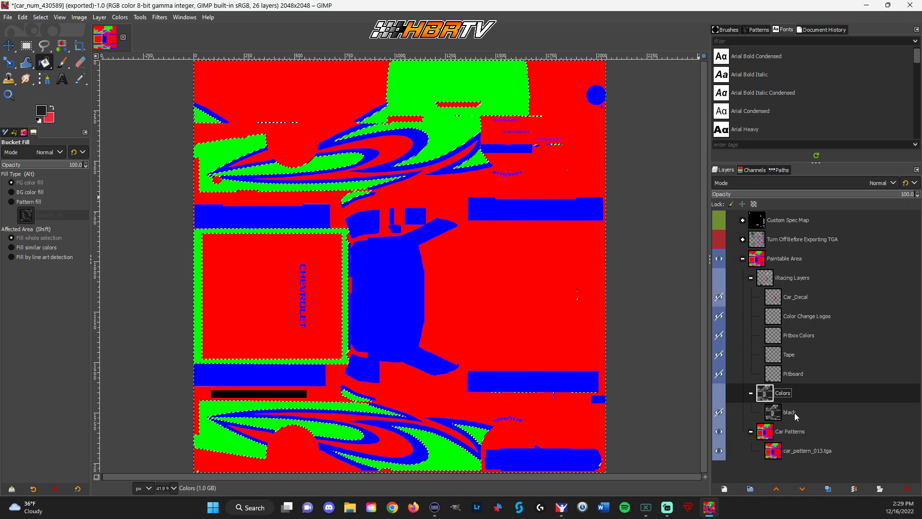
click(719, 393)
click(719, 432)
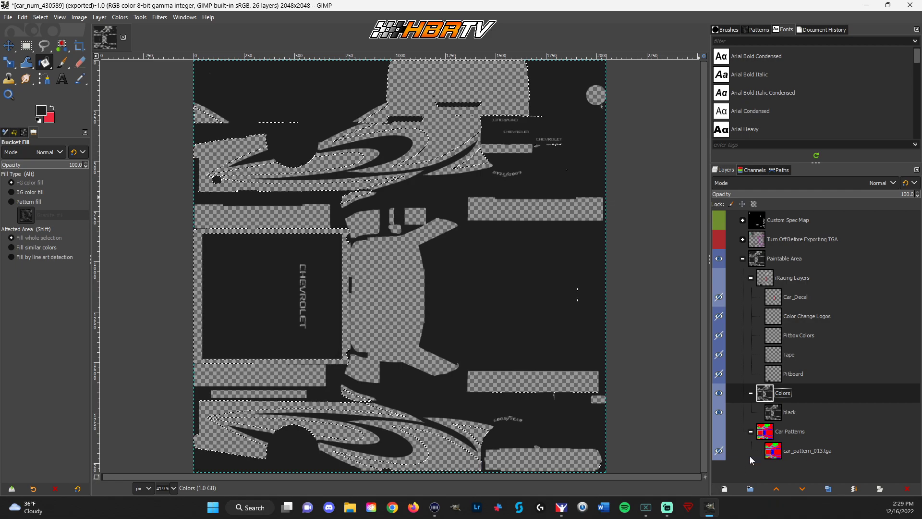
click(724, 489)
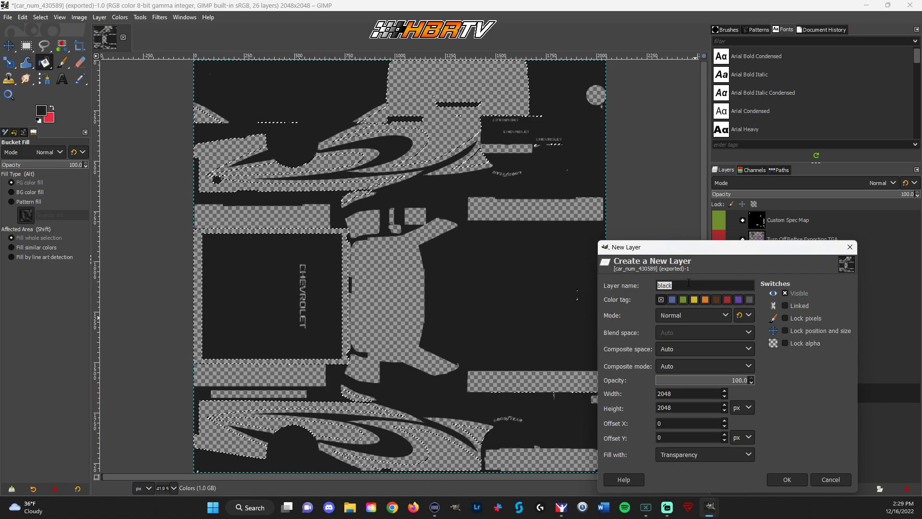
text(HBR Orange)
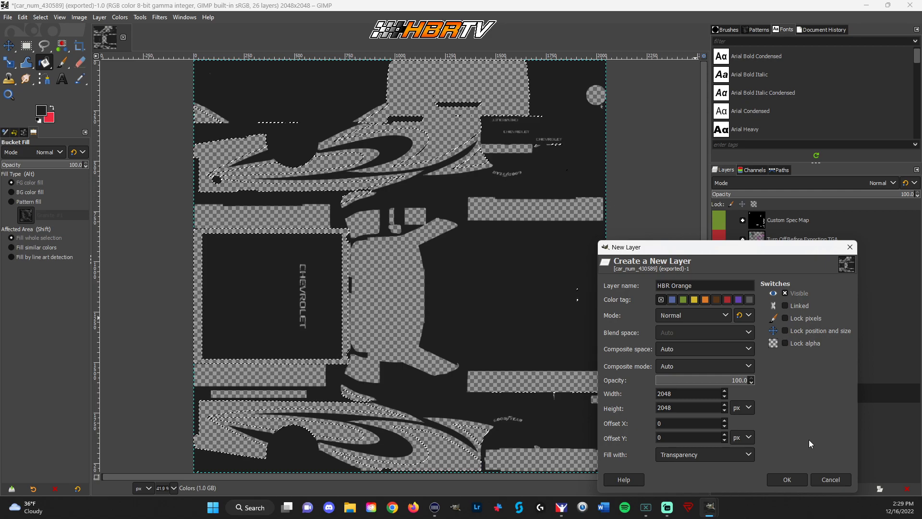
click(796, 479)
Set the foreground color to F75200, Bucket Fill the whole selection on the HBR Orange layer, and clear the selection
click(51, 109)
click(40, 111)
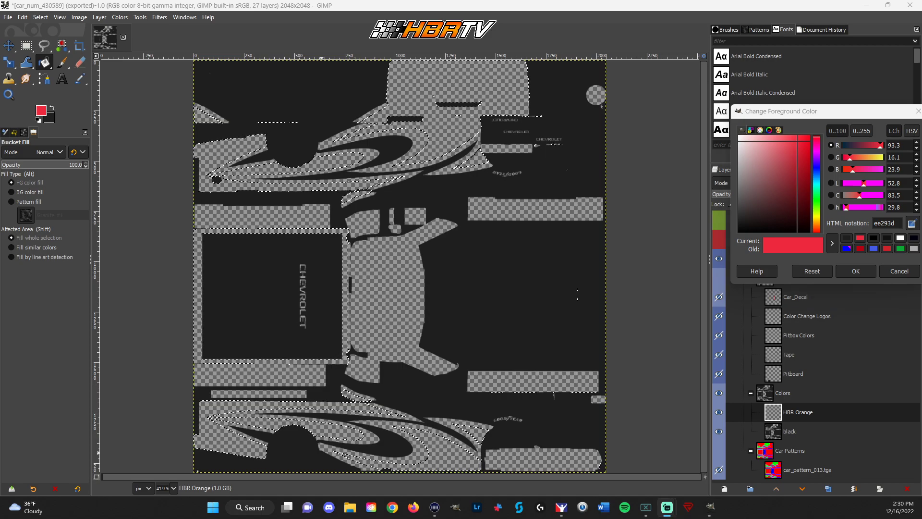
drag(896, 226, 834, 225)
text(F75200)
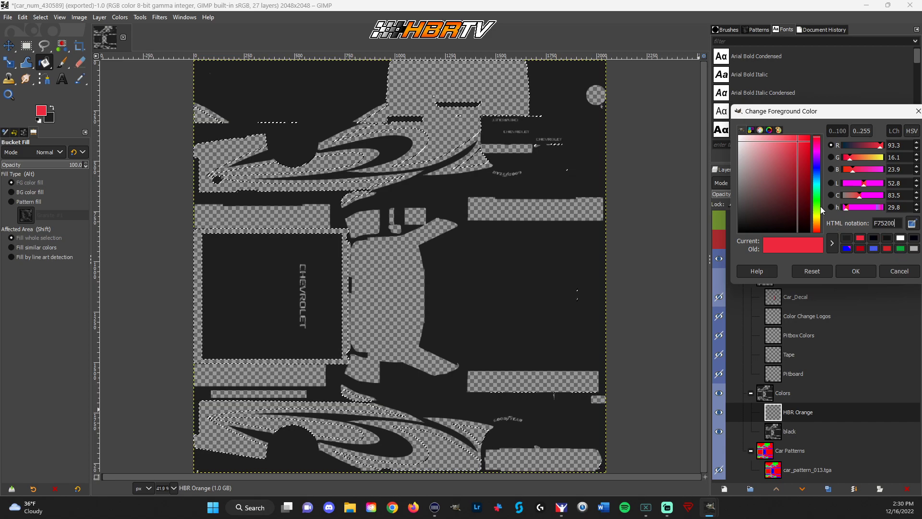
click(865, 270)
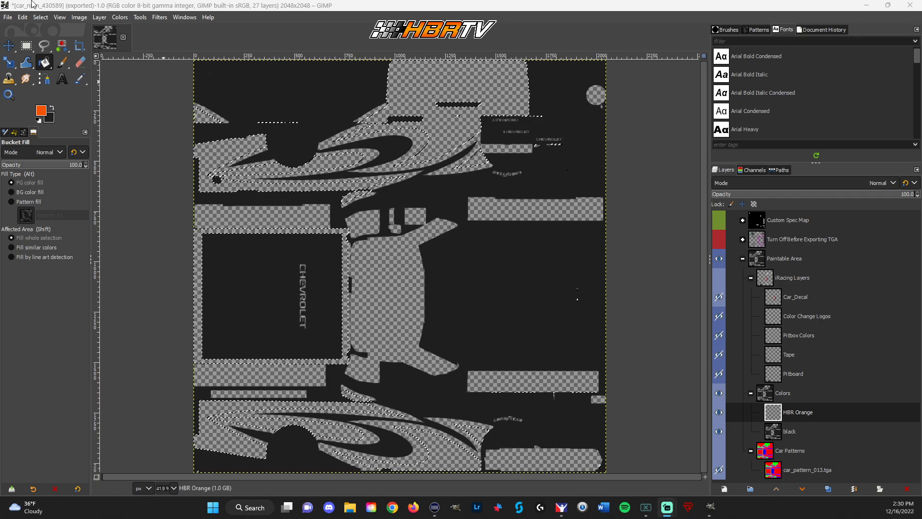
click(44, 63)
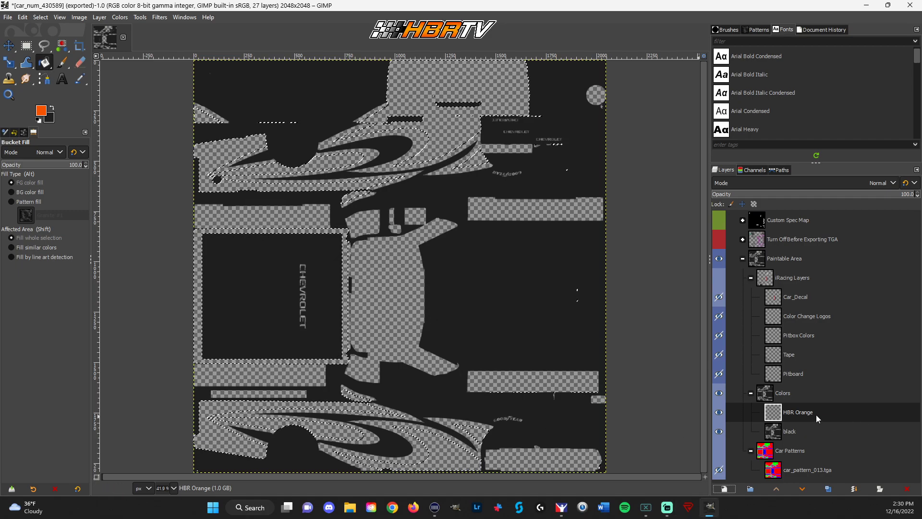
key(ctrl+shift)
click(547, 427)
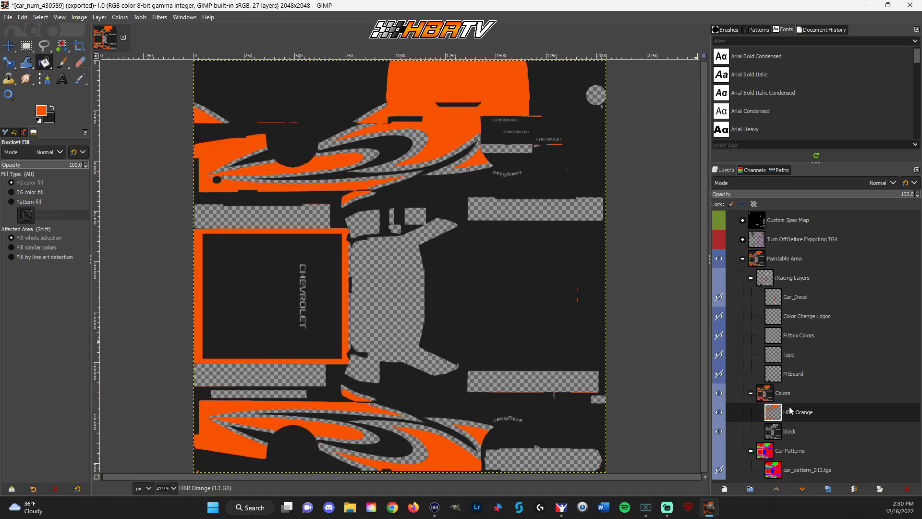
Hide the Colors group, show the Car Patterns group, and turn the pattern's Blue channel into a selection
click(719, 393)
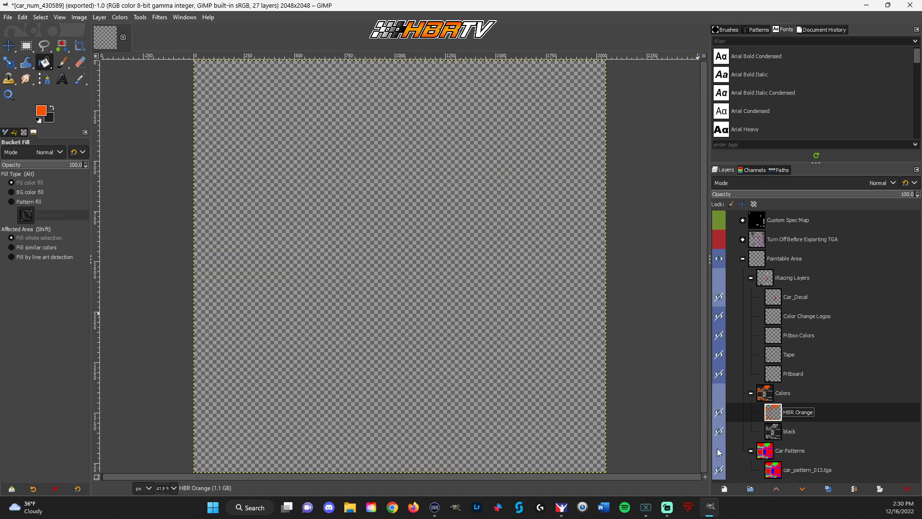
click(718, 450)
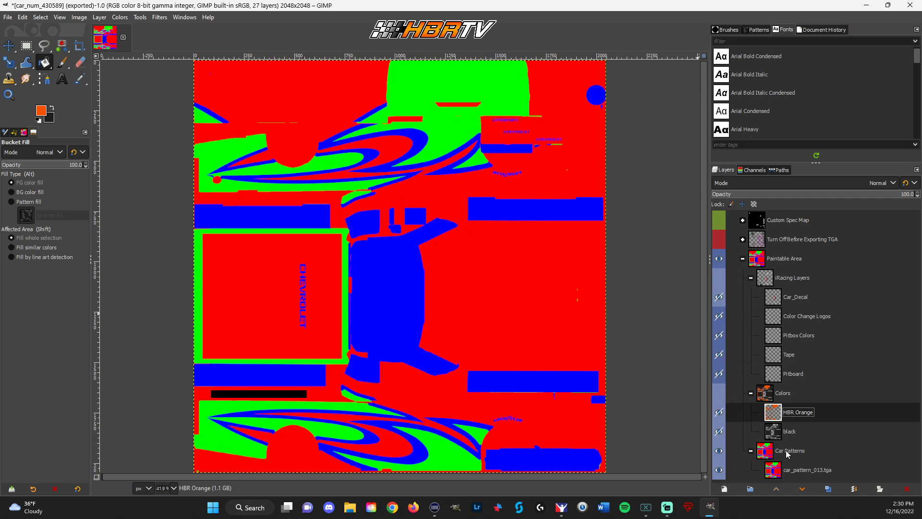
click(752, 169)
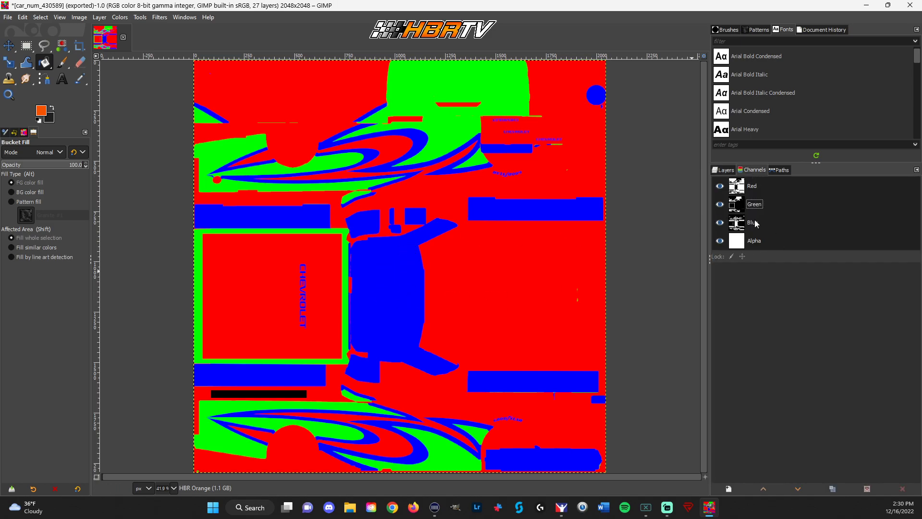
right_click(755, 223)
click(789, 323)
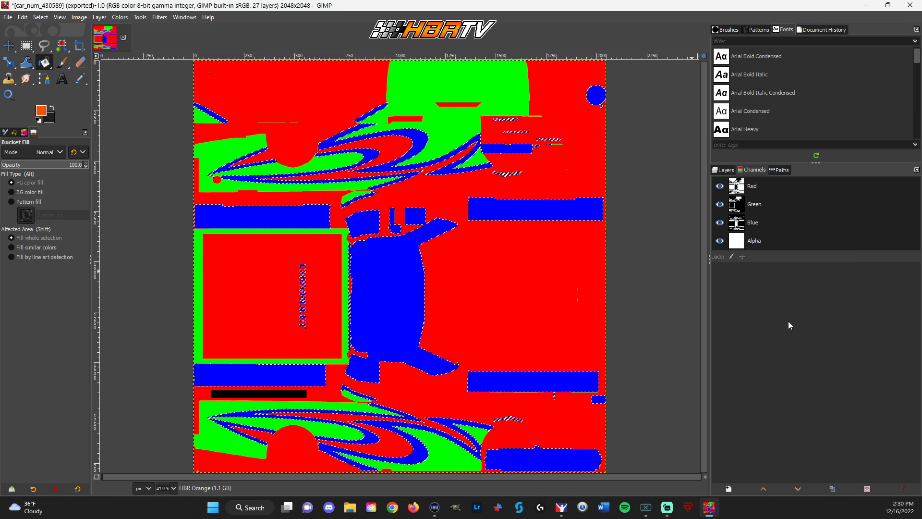
click(723, 171)
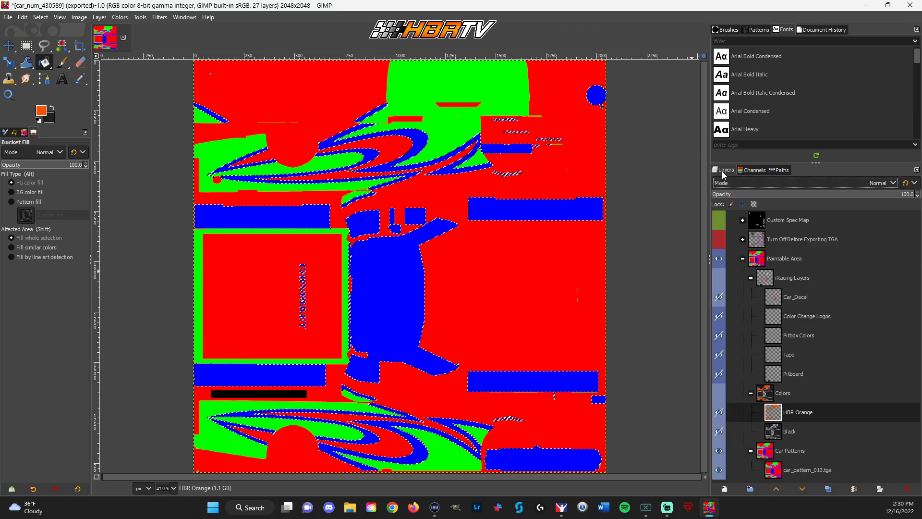
Hide the Car Patterns group, add a transparent 2048 × 2048 px layer named GREY inside the Colors group, and show Colors
click(719, 452)
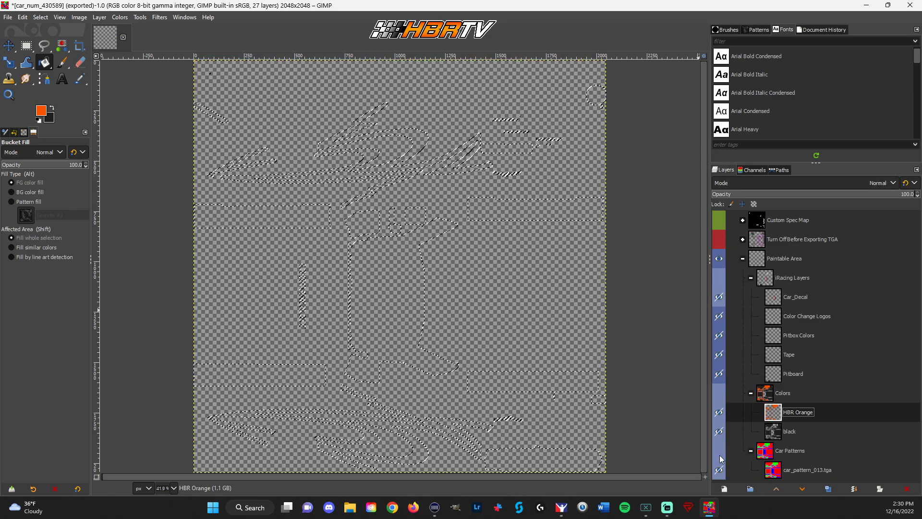
click(794, 393)
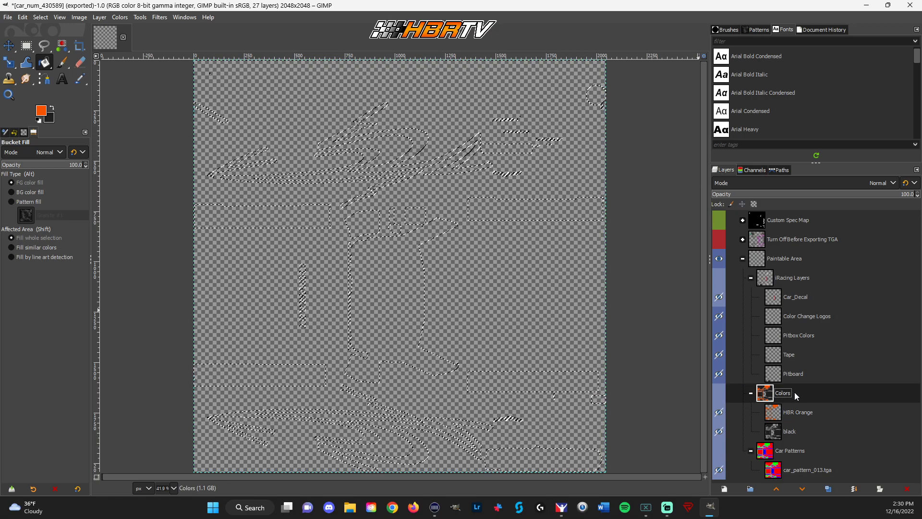
click(724, 488)
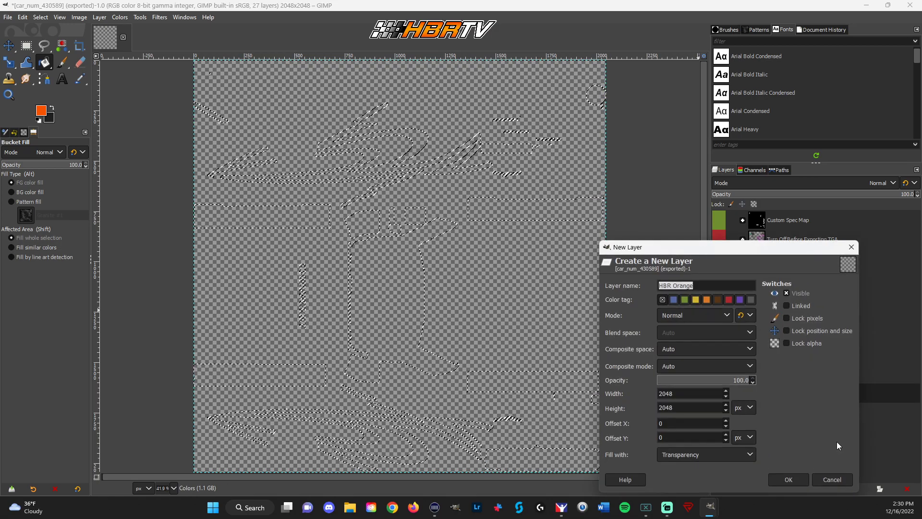
text(GREY)
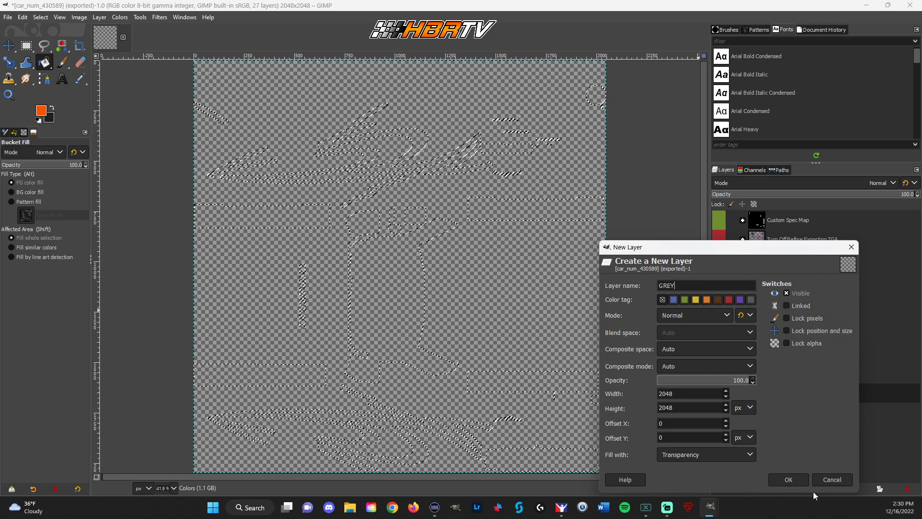
click(805, 483)
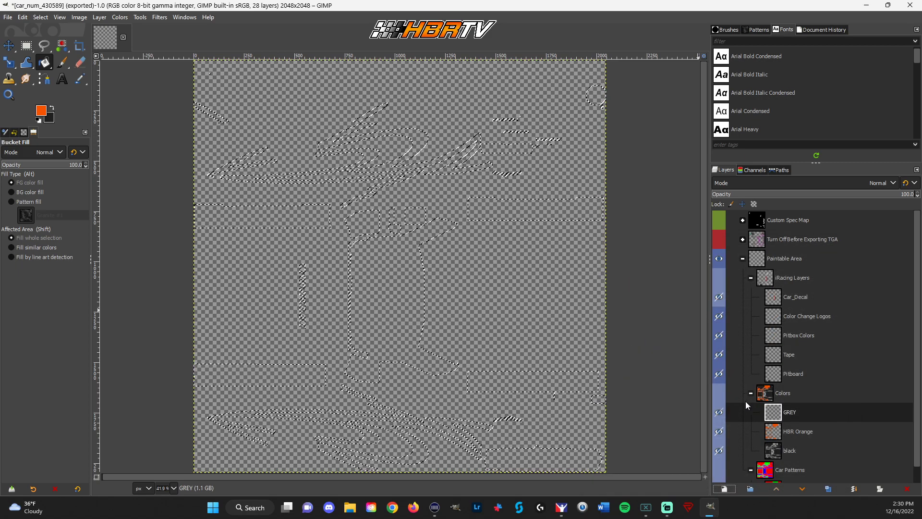
click(719, 393)
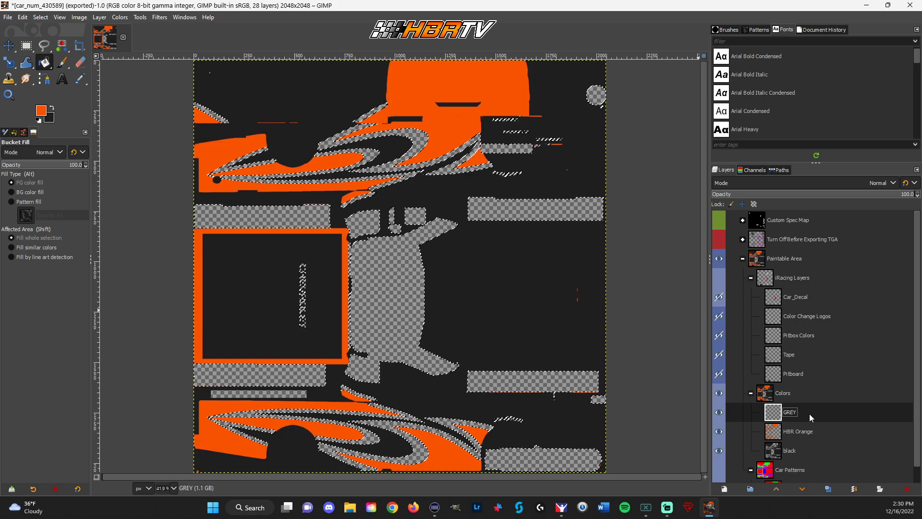
Set the foreground color to 404040, Bucket Fill the whole selection on the GREY layer, and clear the selection
click(51, 112)
click(40, 111)
double_click(892, 223)
text(404040)
key(Return)
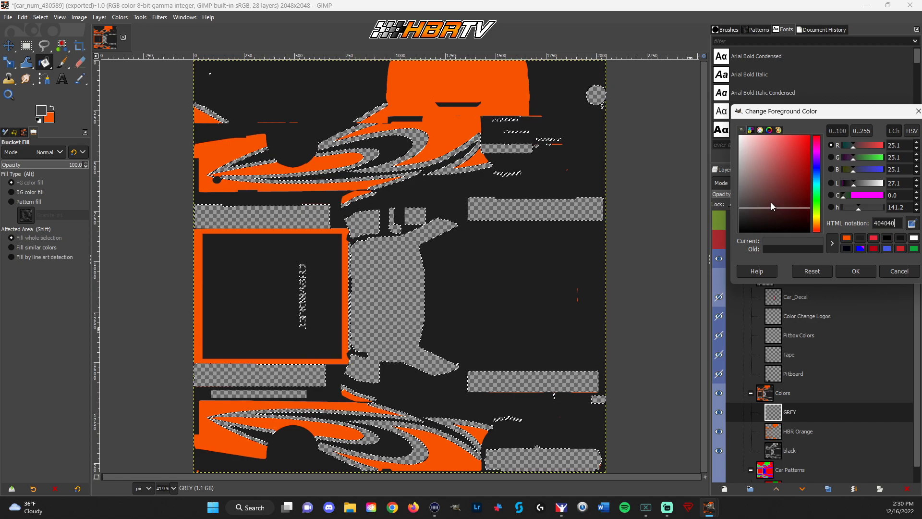
click(848, 270)
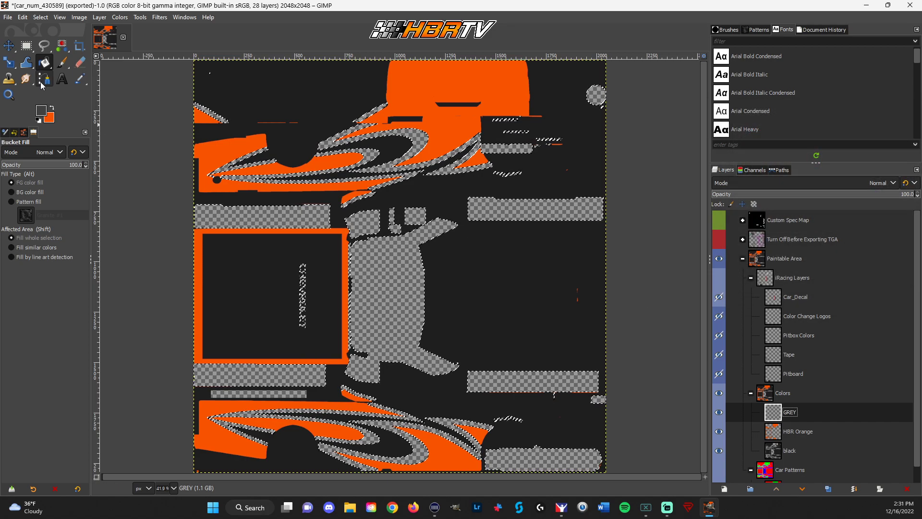
click(439, 399)
key(ctrl+shift)
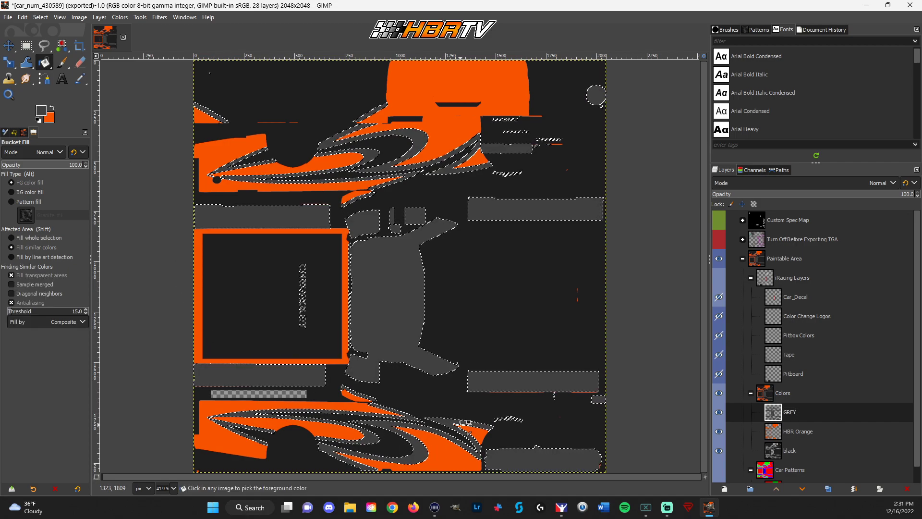
key(ctrl+shift+a)
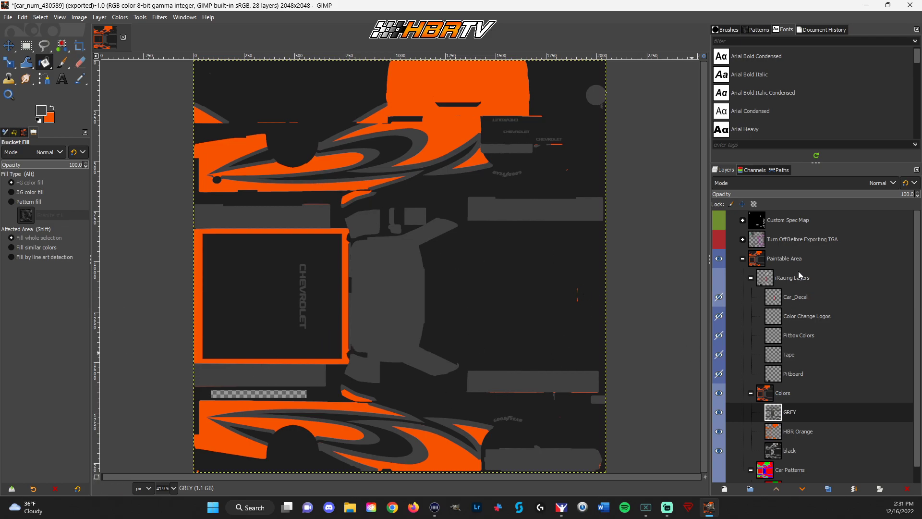
Show the Turn Off Before Exporting TGA and iRacing Layers groups over the recolored pattern, and look up the export commands
click(721, 241)
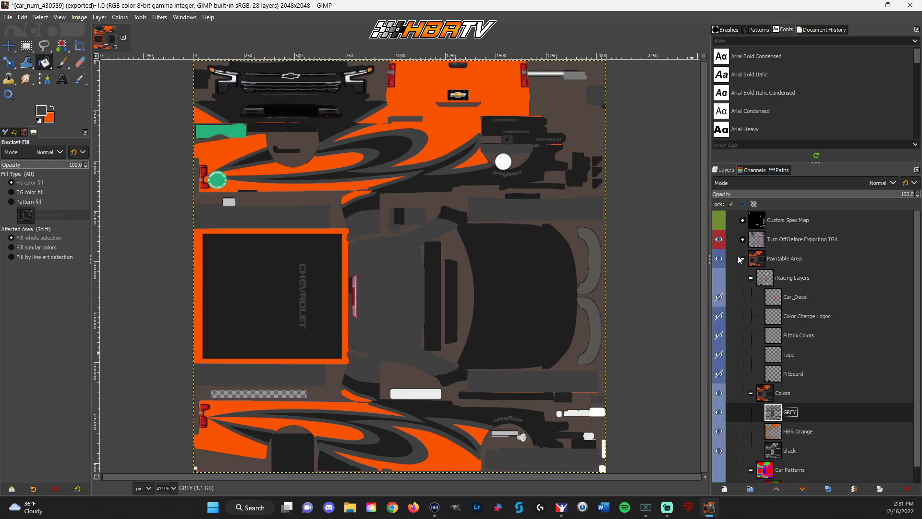
click(719, 277)
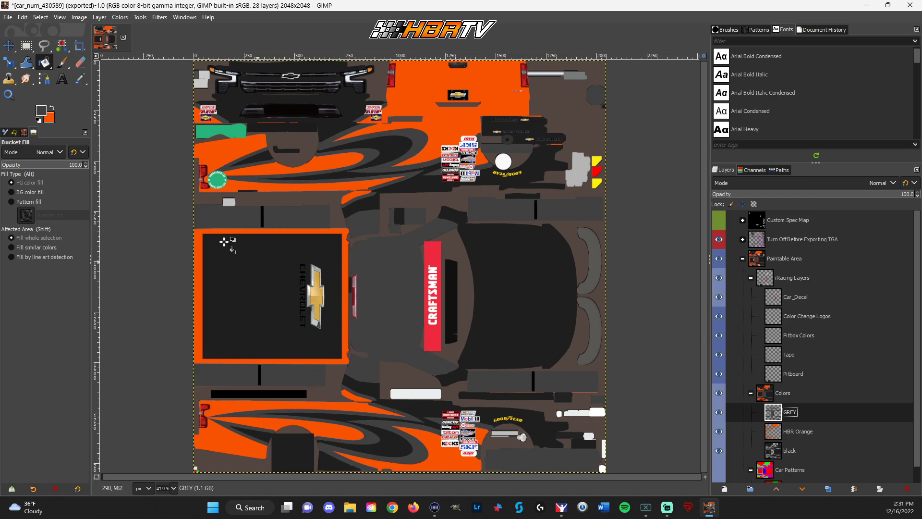
click(8, 18)
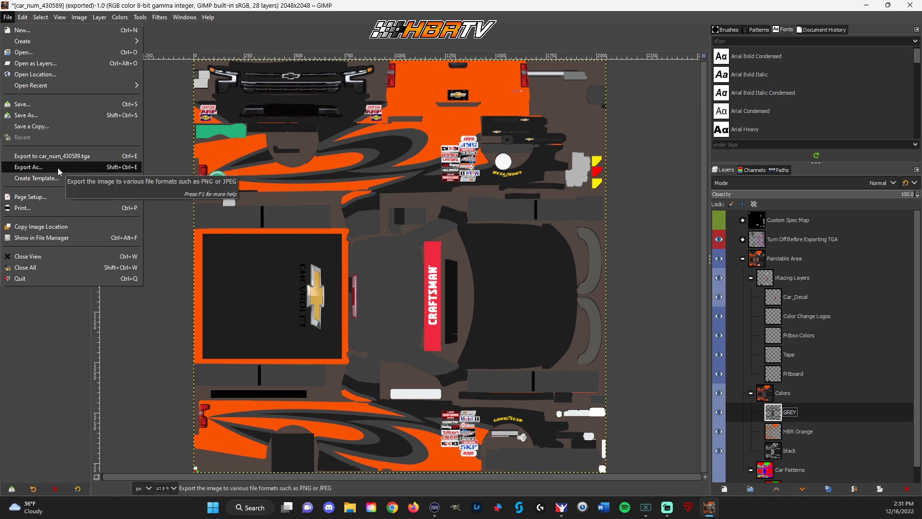
click(329, 4)
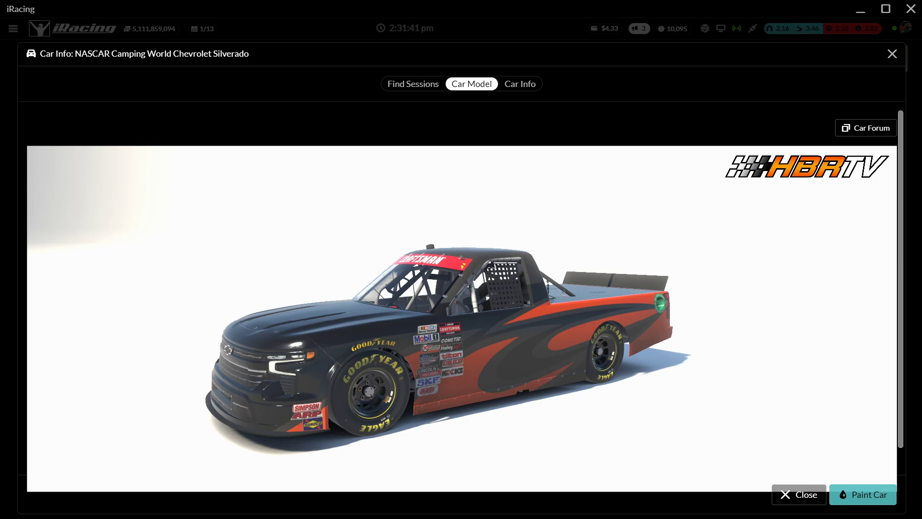
In iRacing, inspect the Chevrolet Silverado car model from several angles and examine the new paint on its side up close
drag(453, 421, 488, 306)
scroll(463, 336, up, 5)
scroll(433, 341, down, 4)
drag(408, 351, 473, 318)
scroll(490, 302, up, 5)
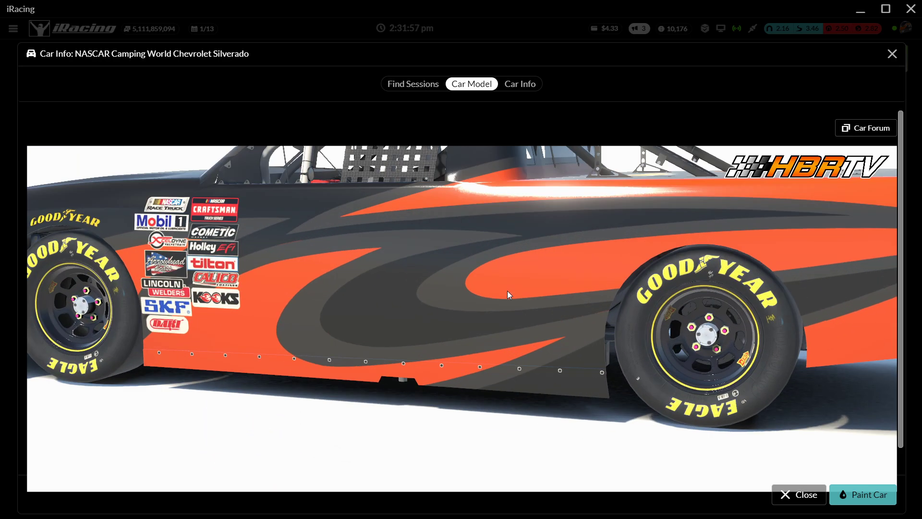
scroll(383, 296, up, 5)
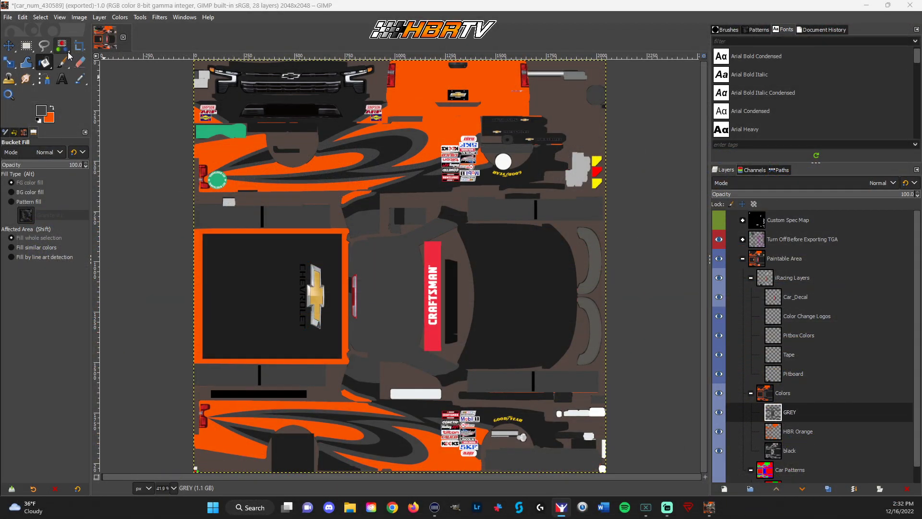
Activate the Select by Color tool, and in iRacing examine the Silverado's side paint up close
click(65, 46)
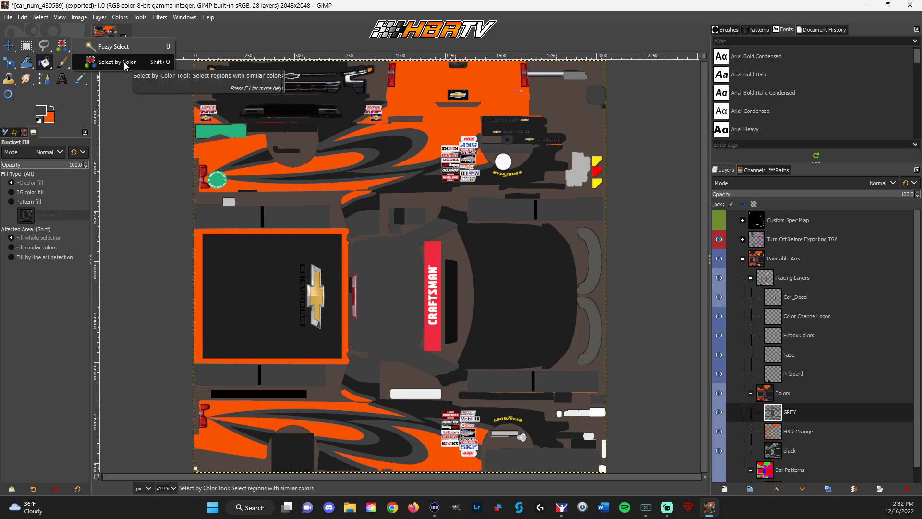
click(124, 63)
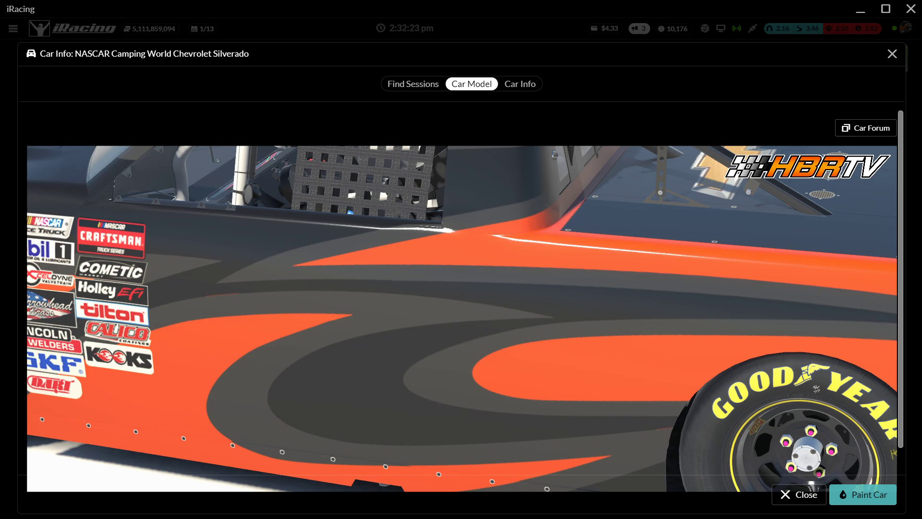
drag(598, 336, 641, 337)
scroll(555, 331, down, 3)
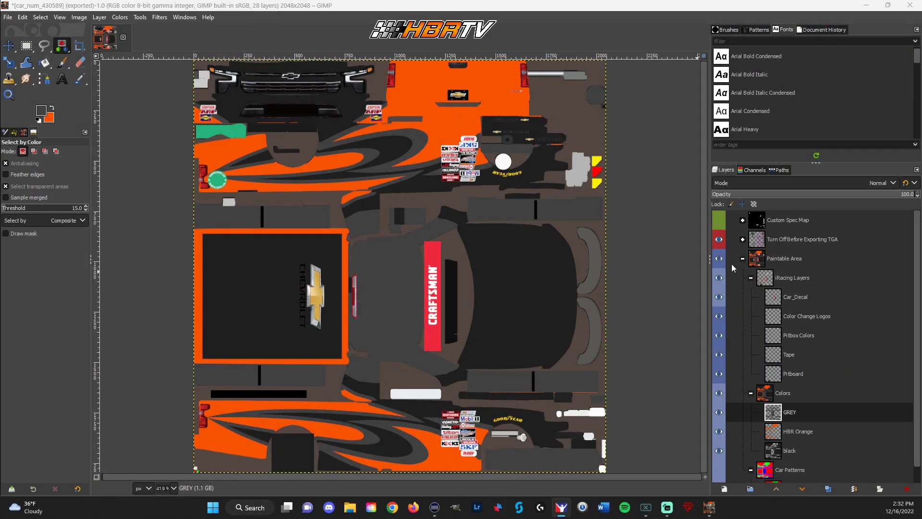
Show the Custom Spec Map group and expand it with its Red Channel Metallic, Green Channel Roughness and Blue Channel Clearcoat subgroups
click(743, 220)
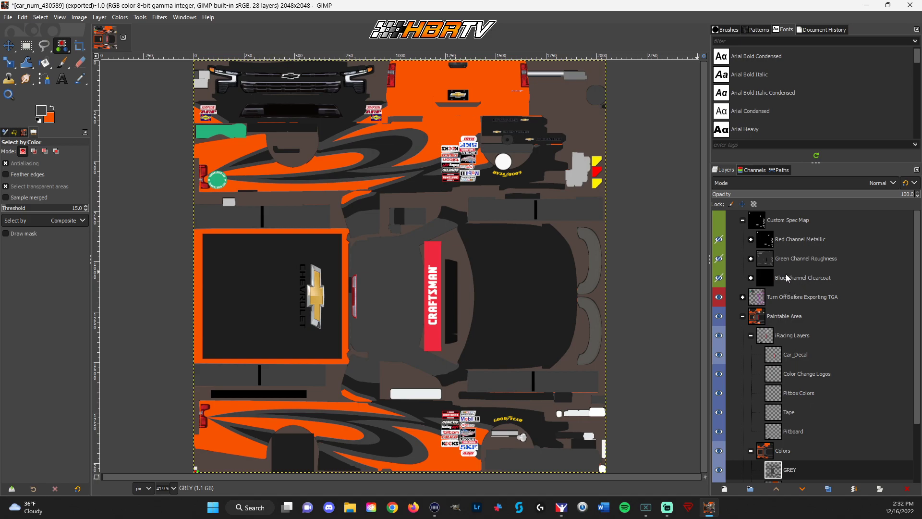
click(720, 222)
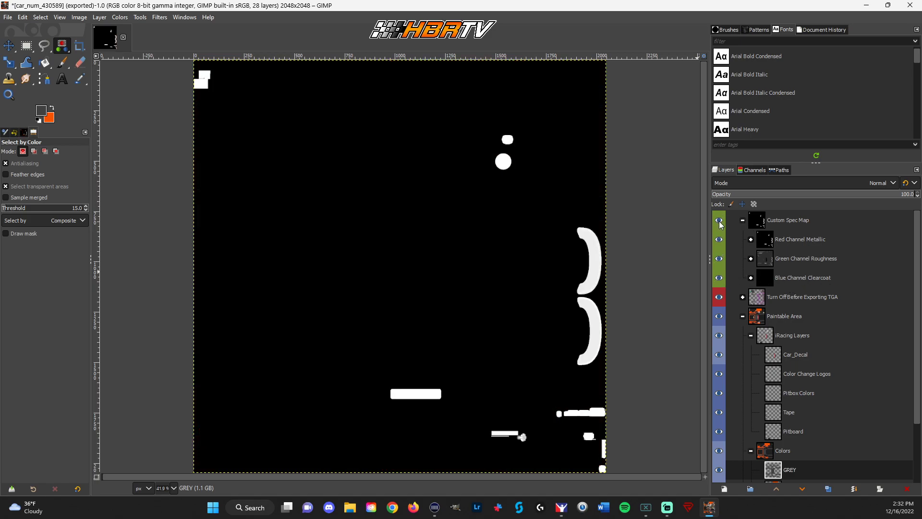
click(751, 239)
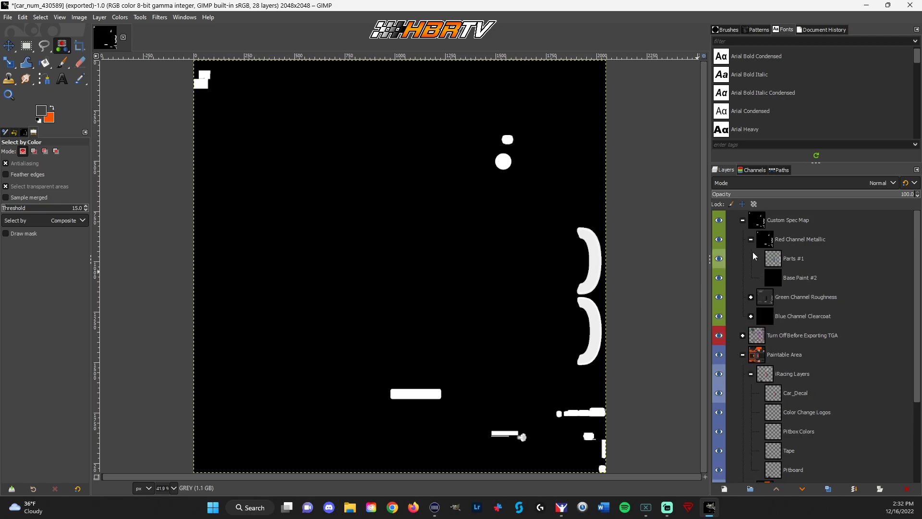
click(751, 297)
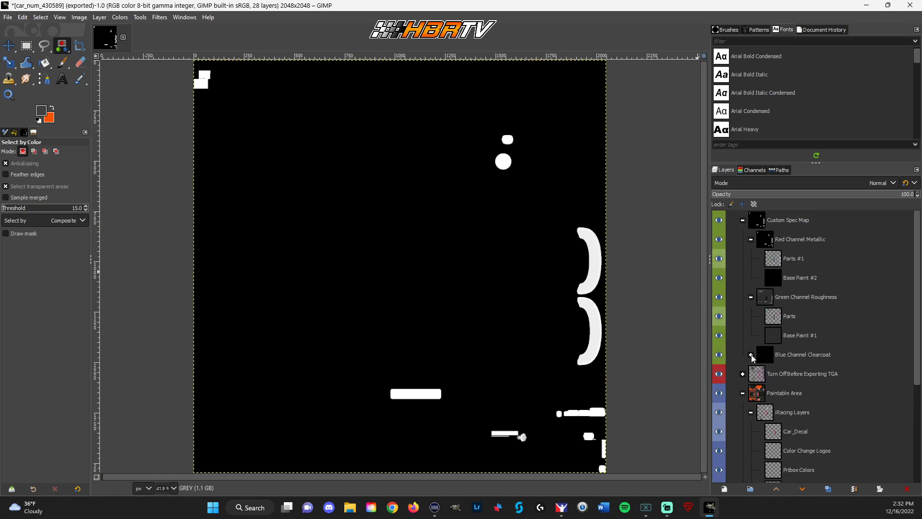
click(751, 355)
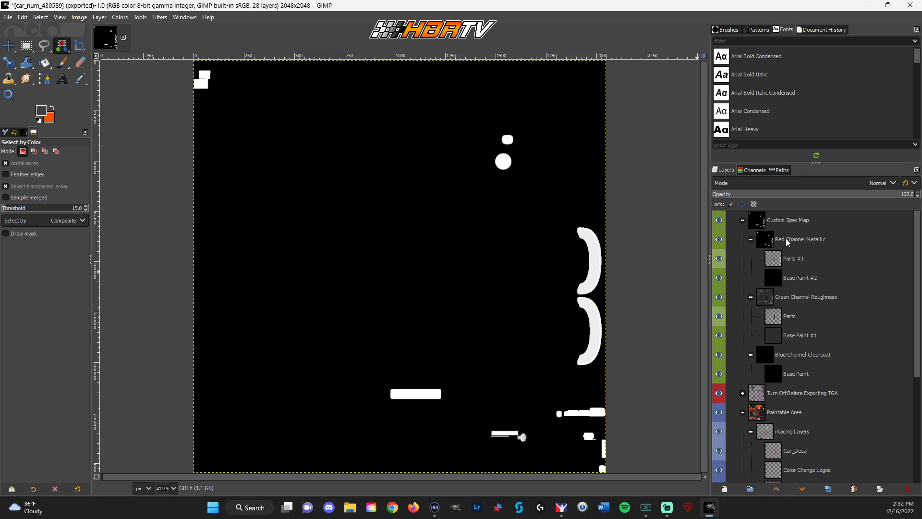
Erase the entire Base Paint #2 layer in Red Channel Metallic using the Eraser at size 576
click(813, 279)
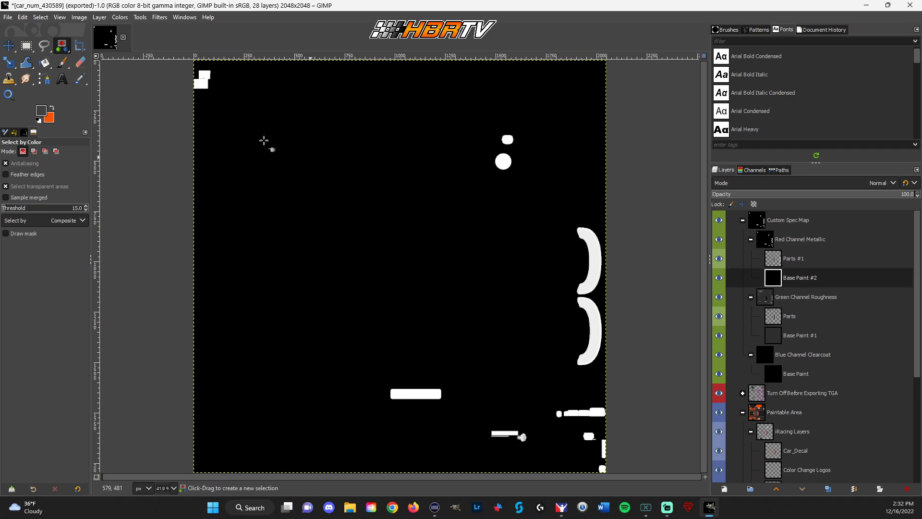
click(80, 64)
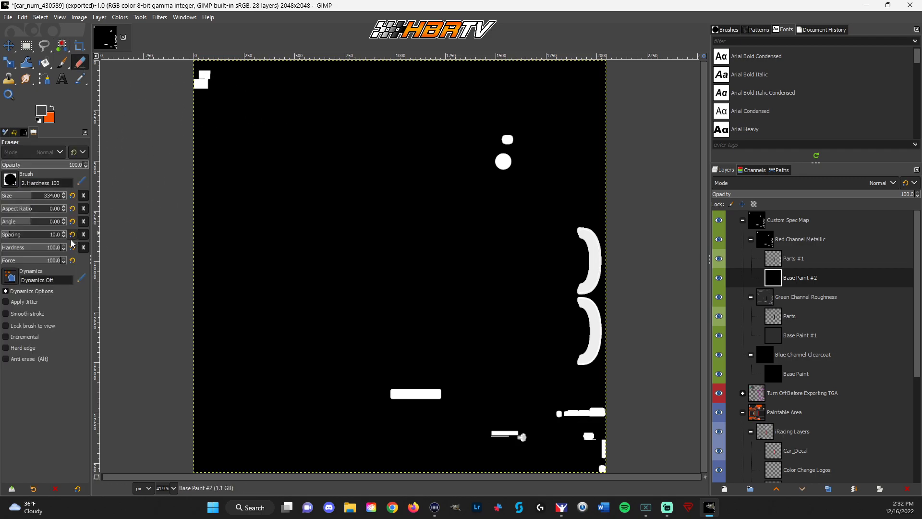
click(44, 196)
mouse_move(196, 106)
mouse_down()
mouse_move(464, 93)
mouse_move(608, 100)
mouse_move(646, 133)
mouse_move(496, 164)
mouse_move(208, 174)
mouse_move(221, 204)
mouse_move(634, 234)
mouse_move(498, 254)
mouse_move(281, 257)
mouse_move(197, 277)
mouse_move(384, 322)
mouse_move(642, 331)
mouse_move(238, 350)
mouse_move(276, 384)
mouse_move(616, 412)
mouse_move(582, 448)
mouse_move(191, 468)
mouse_up()
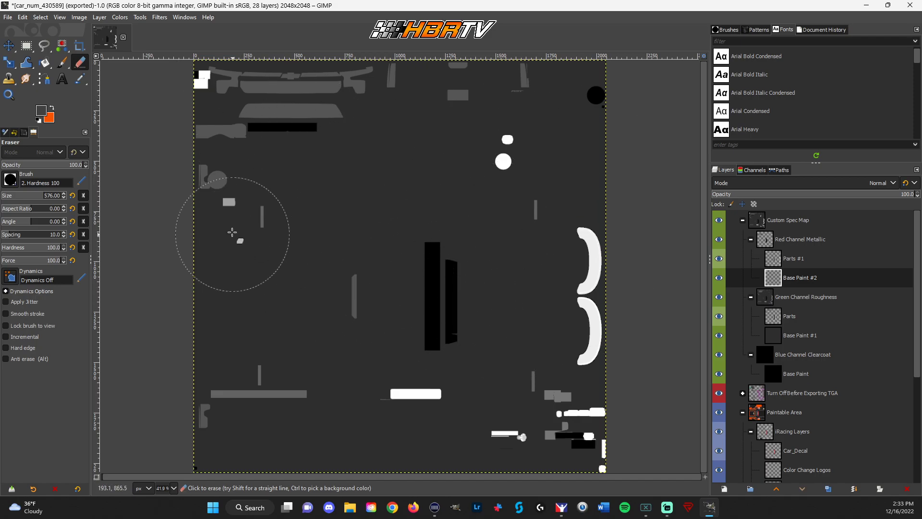
Set the foreground color to black with green at 40, and Bucket Fill the Base Paint #1 layer in Green Channel Roughness
click(815, 336)
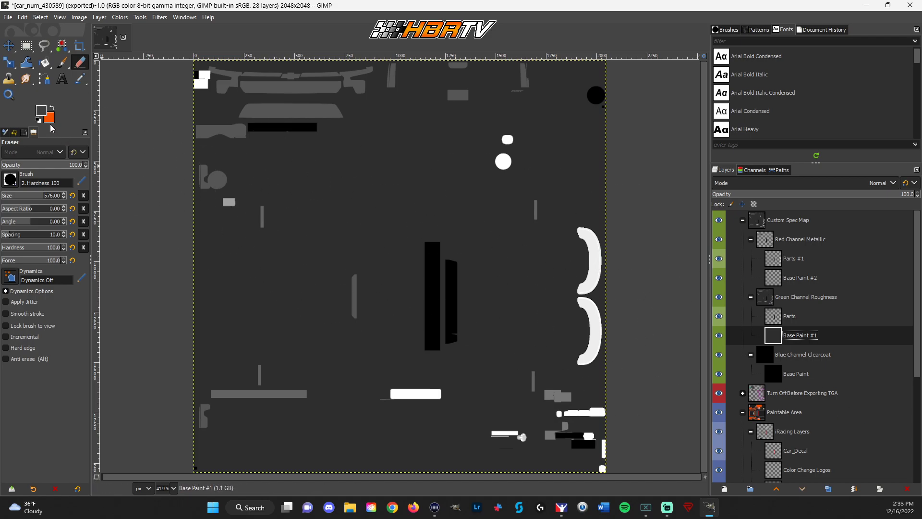
click(43, 112)
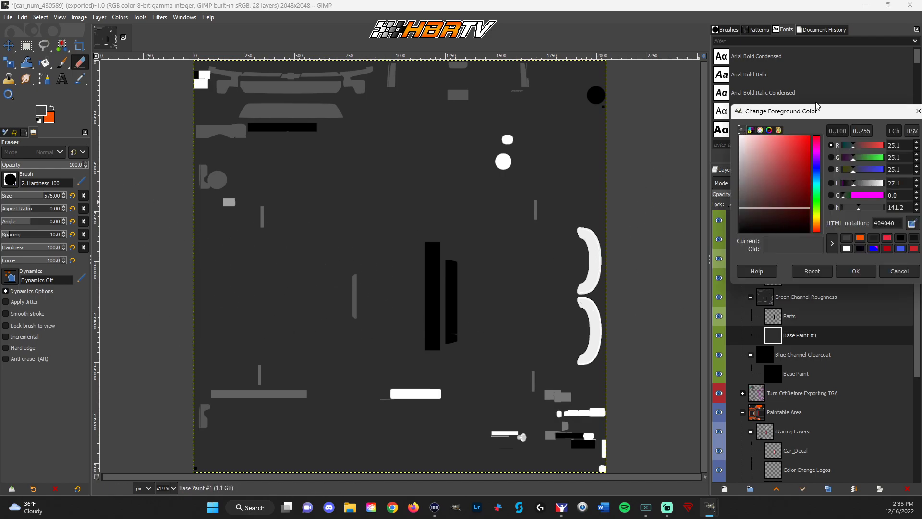
drag(831, 110, 377, 118)
drag(327, 205, 201, 282)
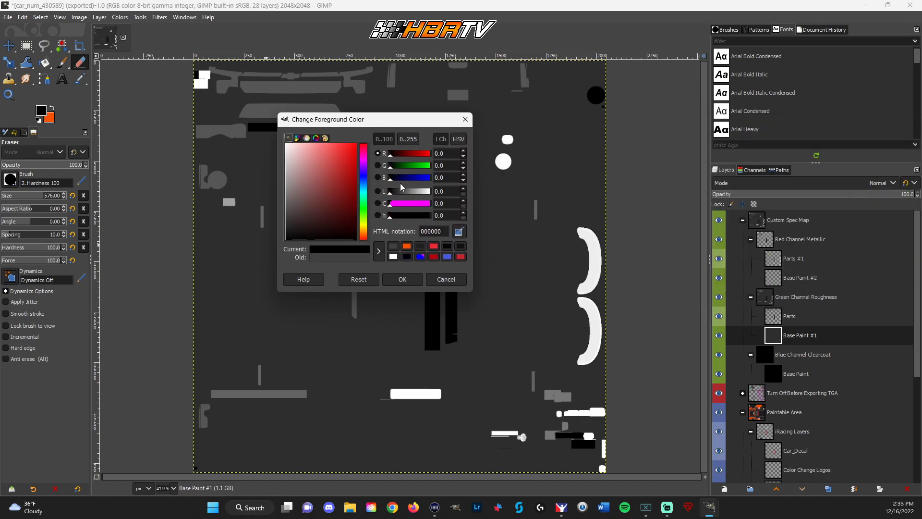
double_click(446, 165)
text(40)
click(402, 279)
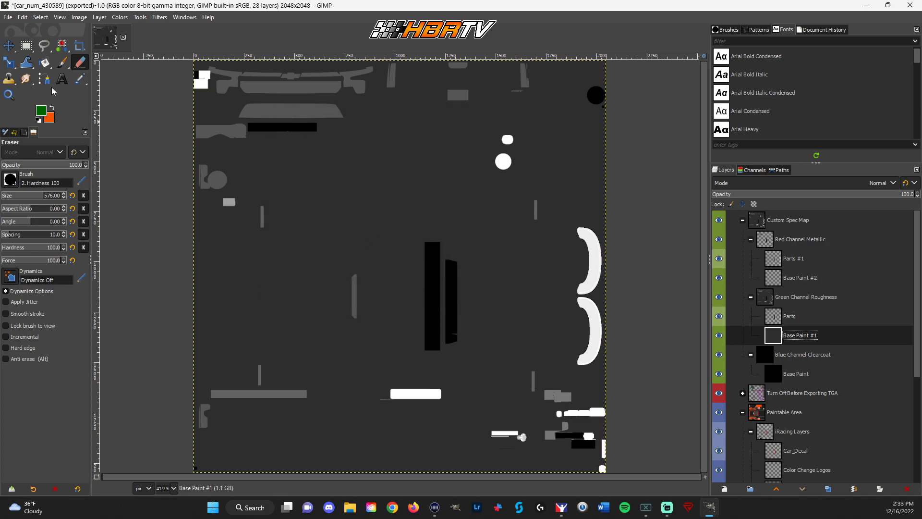
click(50, 66)
click(305, 259)
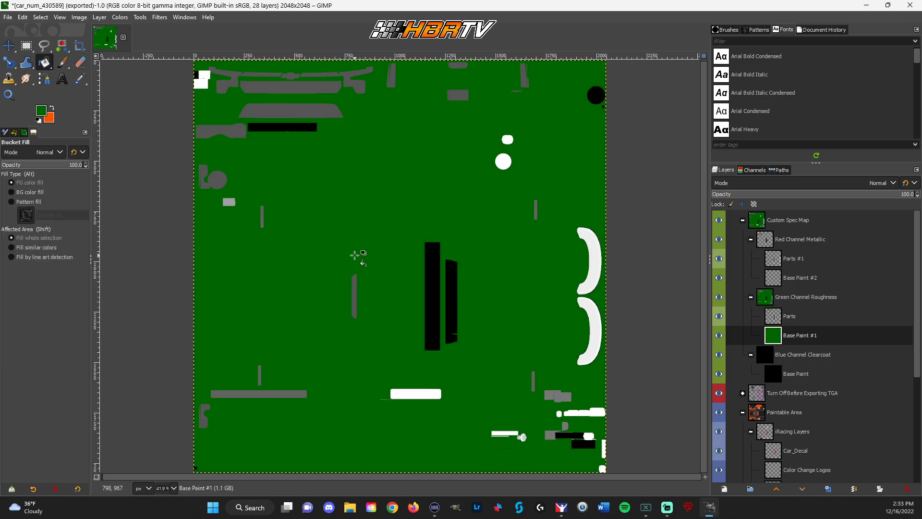
Export the spec map as a TGA into the trucks silverado2019 folder, replacing "num" with "spec" in the file name and keeping the customer ID
click(7, 20)
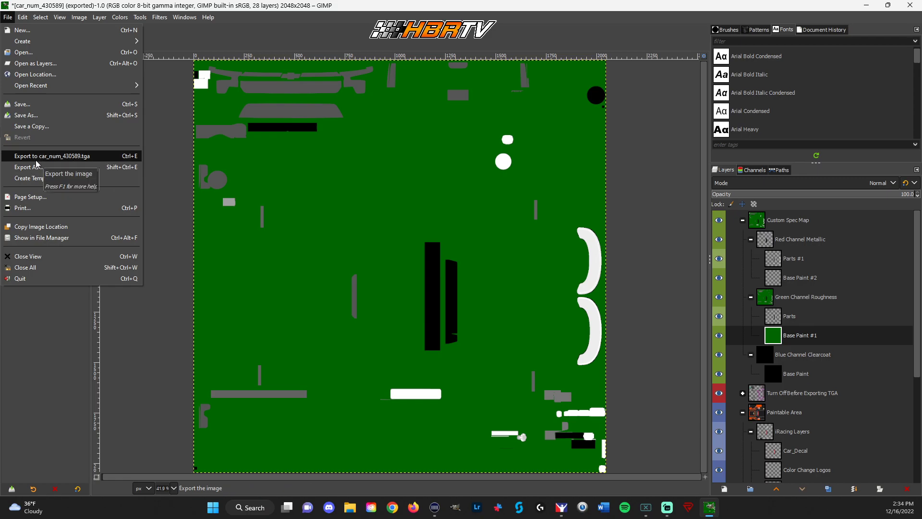
click(34, 172)
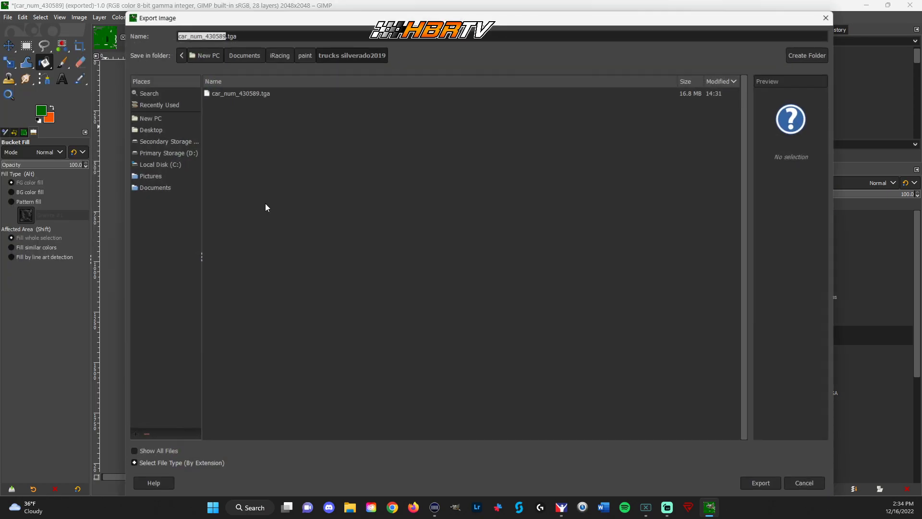
click(202, 36)
key(BackSpace)
key(BackSpace)
key(BackSpace)
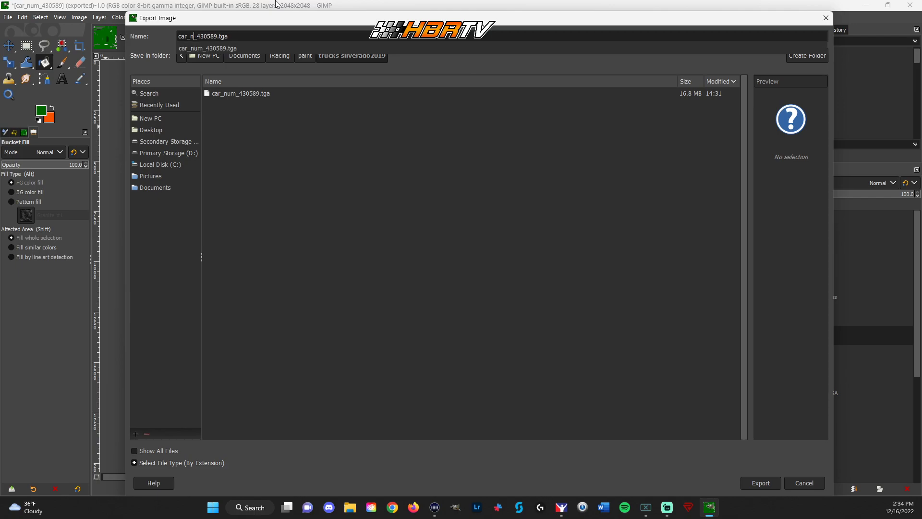
text(SPEC)
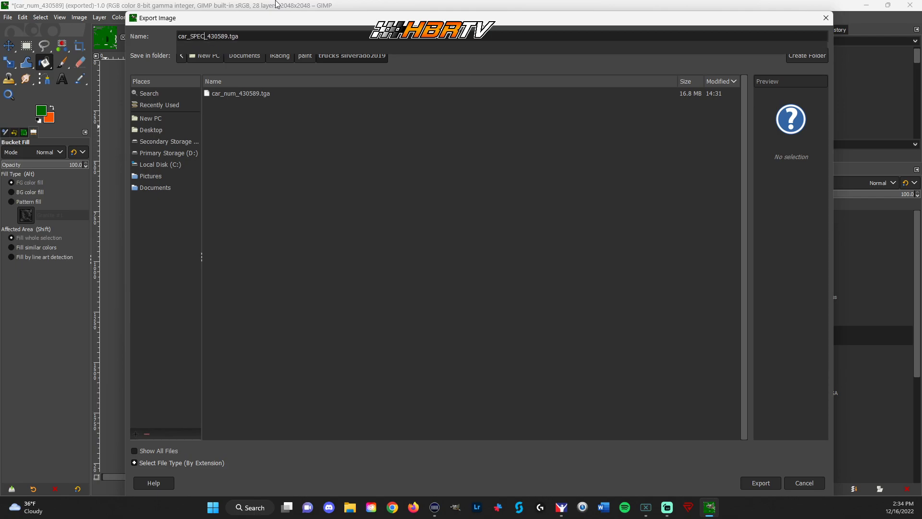
key(BackSpace)
key(BackSpace)
key(BackSpace)
text(spec)
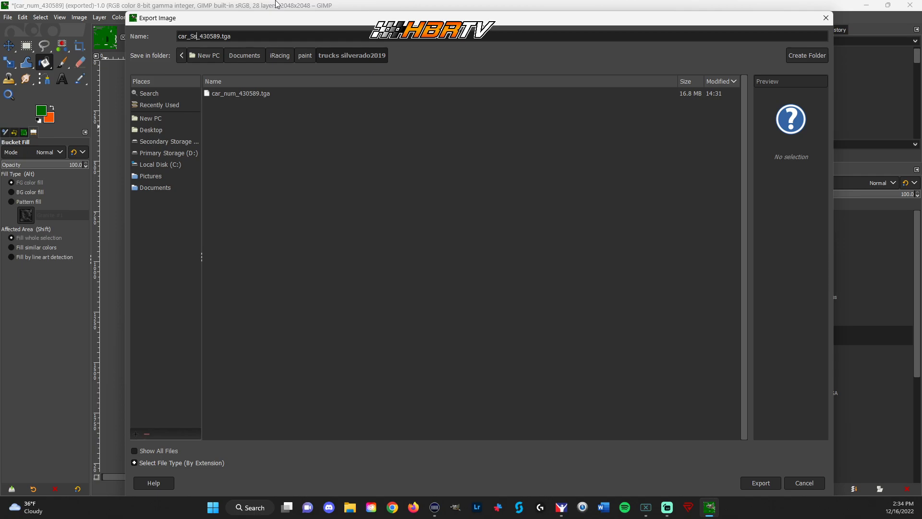
key(BackSpace)
key(BackSpace)
key(BackSpace)
key(BackSpace)
key(BackSpace)
text(spec)
click(748, 482)
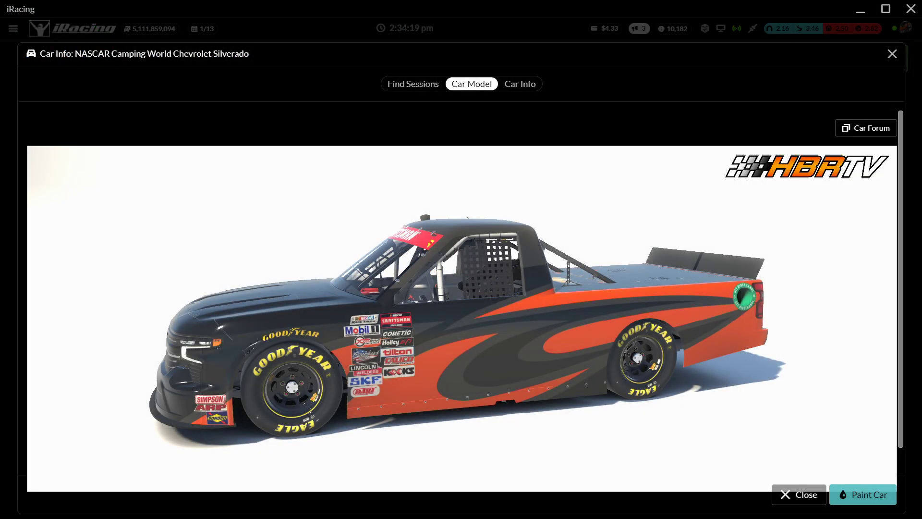
In iRacing, inspect the Silverado's finish with the new spec map from several angles and distances
drag(624, 373, 579, 357)
scroll(542, 366, up, 3)
scroll(579, 353, down, 3)
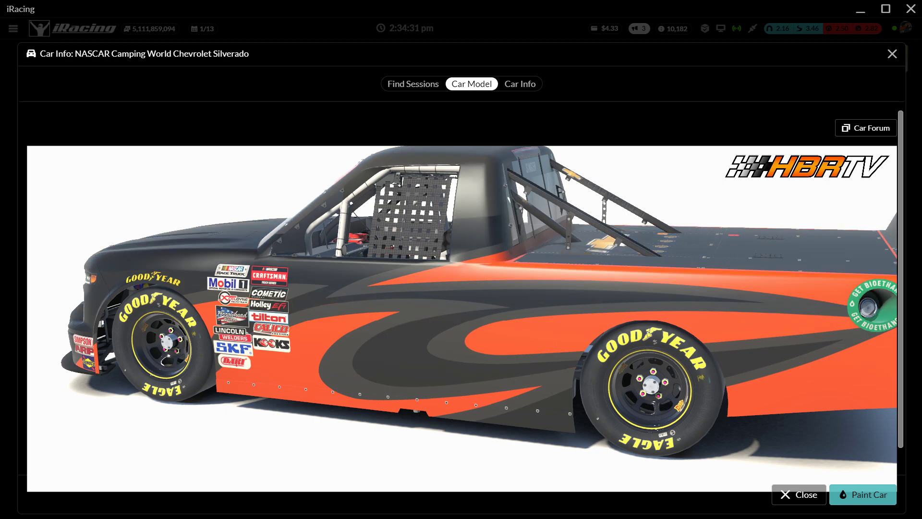
drag(557, 394, 434, 337)
drag(541, 323, 519, 334)
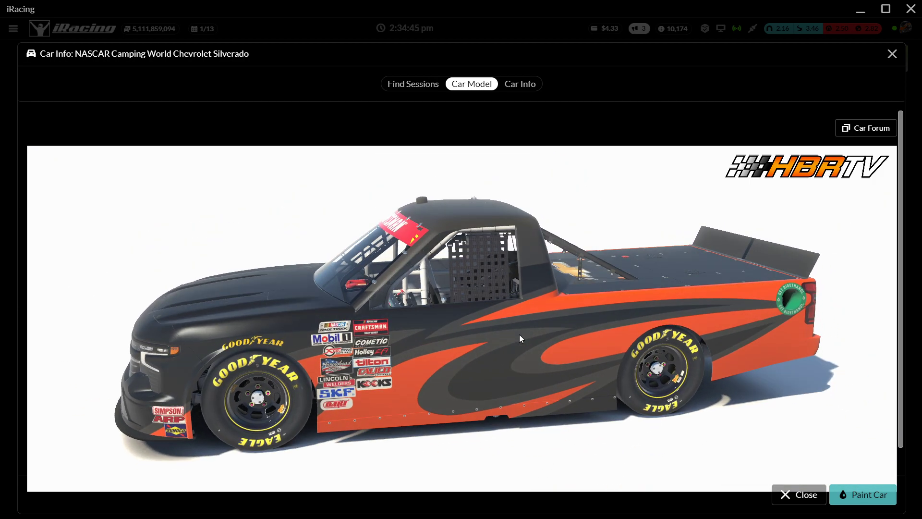
scroll(613, 381, up, 5)
scroll(614, 384, down, 5)
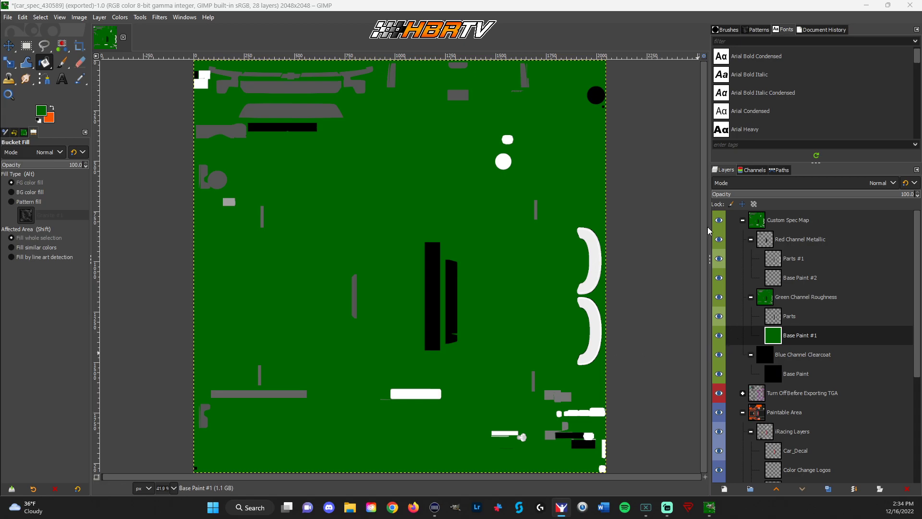
Back in GIMP, hide and collapse the Custom Spec Map group, and collapse the iRacing Layers group
click(800, 242)
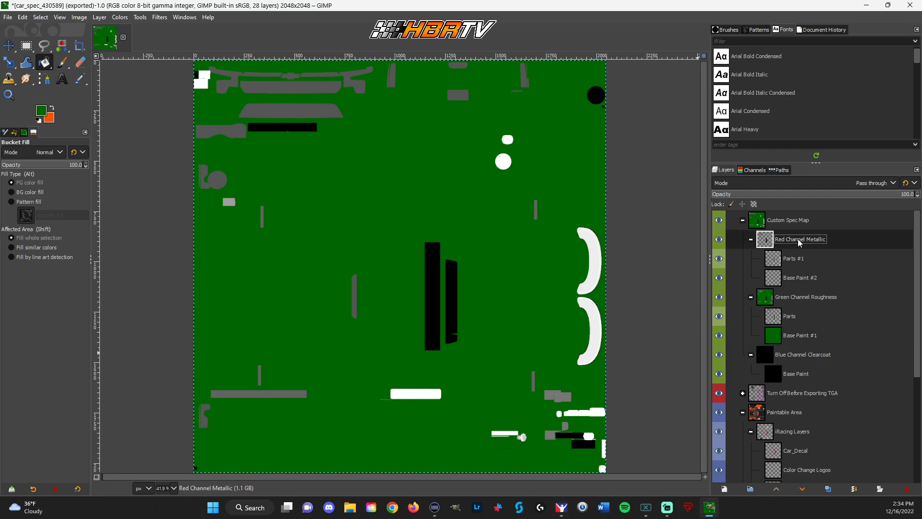
click(719, 221)
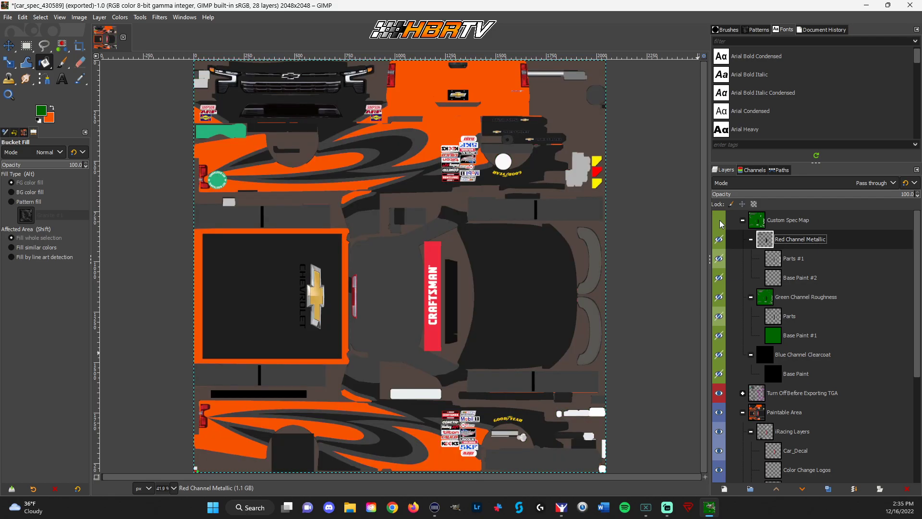
click(743, 220)
scroll(776, 378, down, 1)
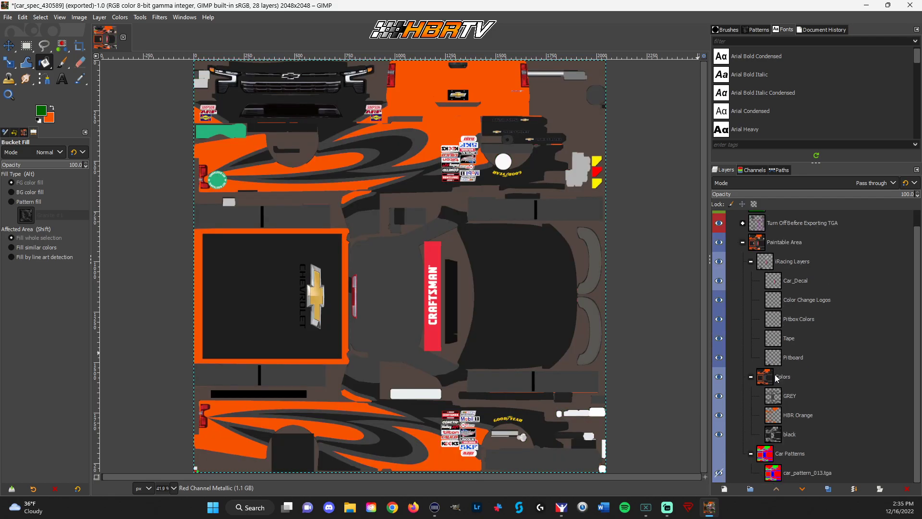
scroll(771, 380, up, 1)
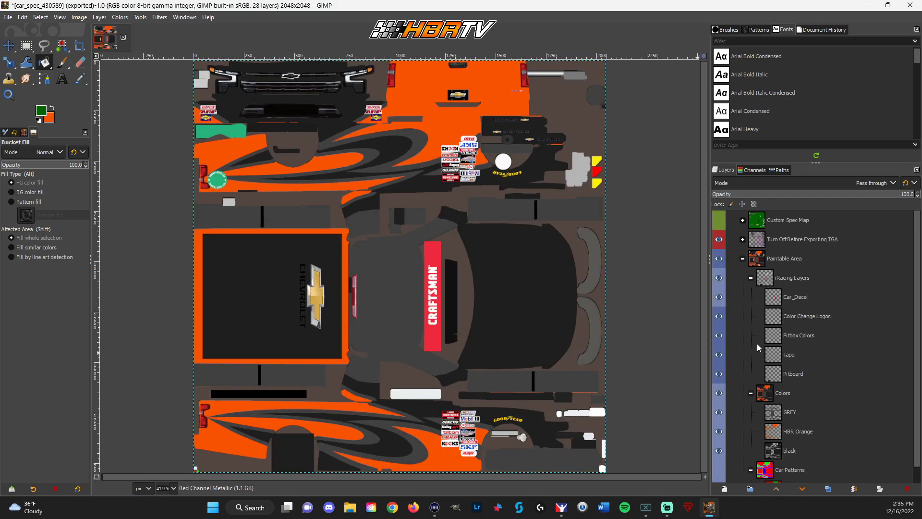
click(751, 279)
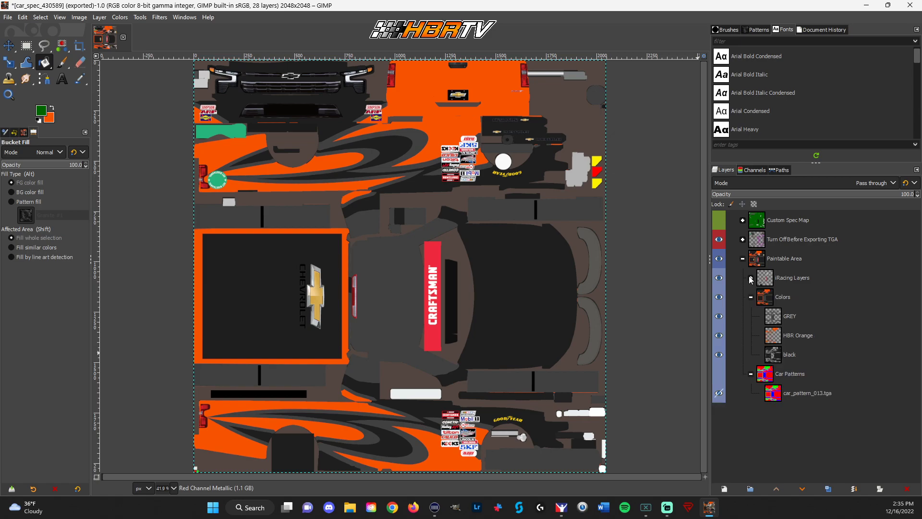
Show the Car Patterns group and hide the iRacing Layers, Colors and Turn Off Before Exporting TGA groups
click(721, 375)
click(719, 277)
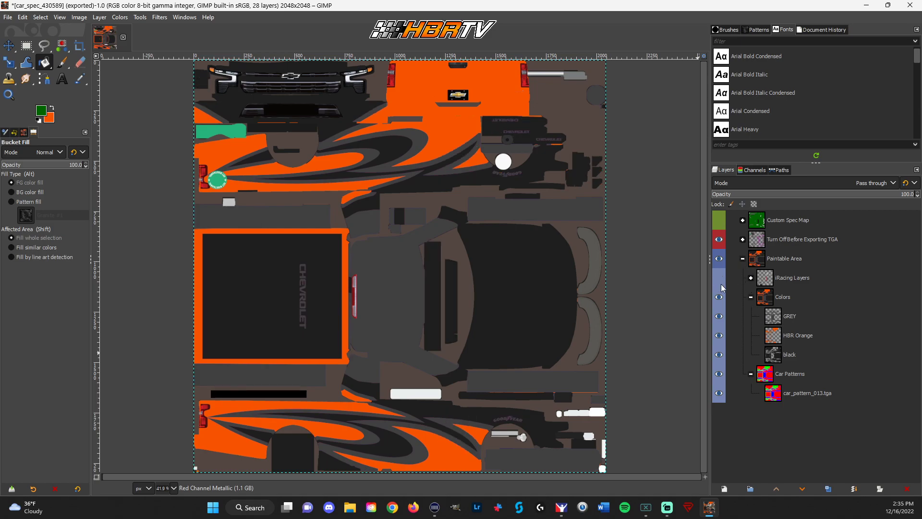
click(719, 298)
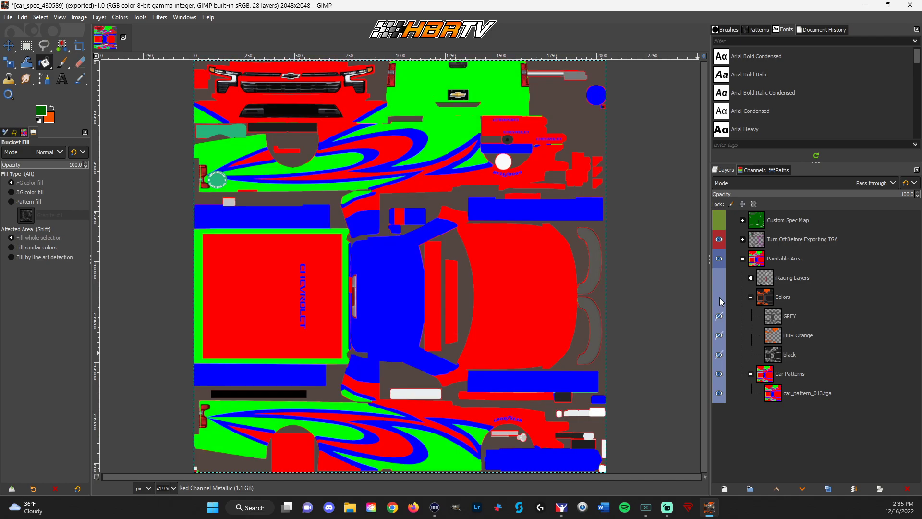
click(718, 239)
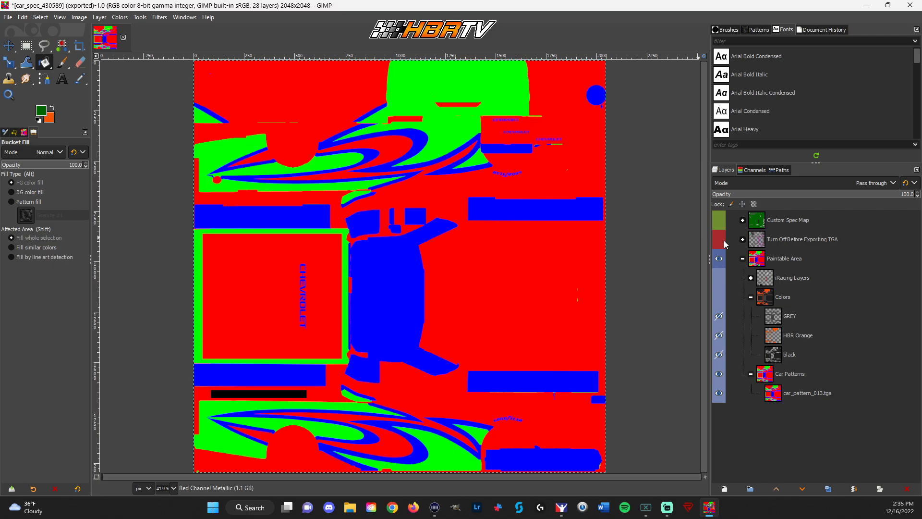
Select the car_pattern_013.tga layer and load the Green channel as a selection
click(794, 377)
click(837, 394)
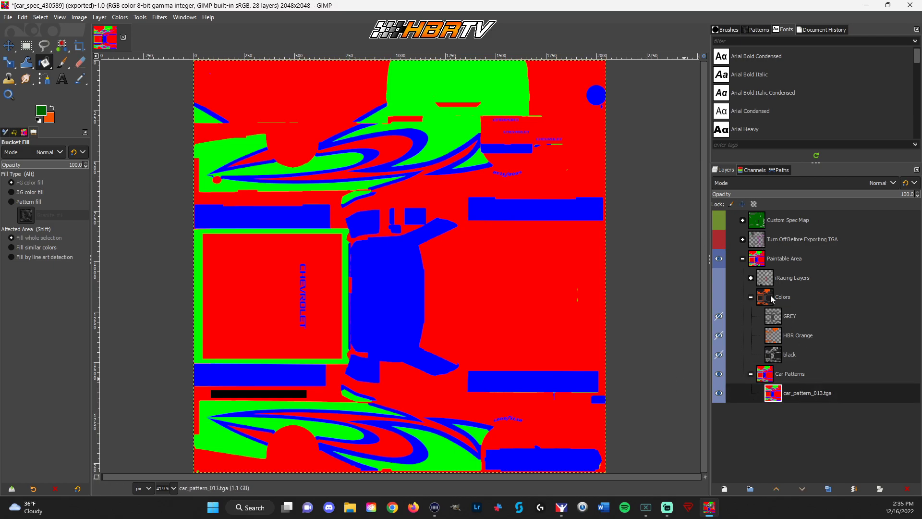
click(753, 170)
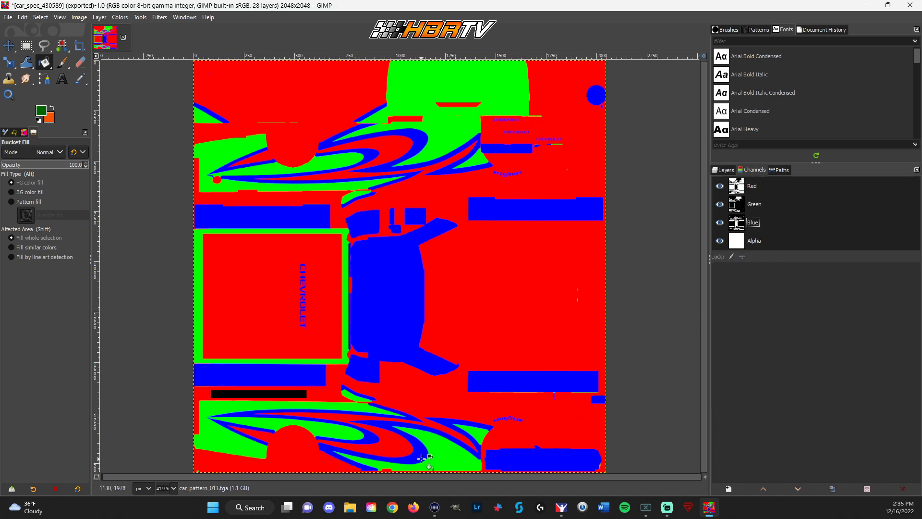
right_click(768, 205)
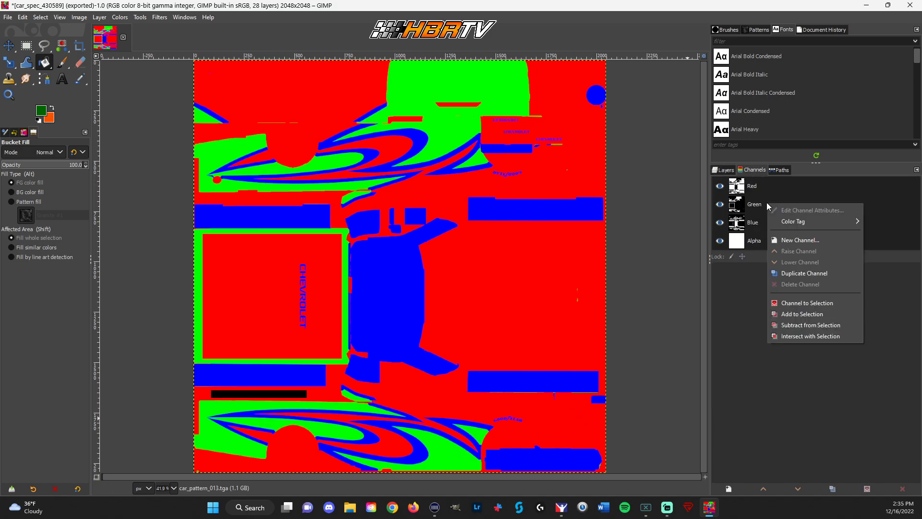
click(818, 303)
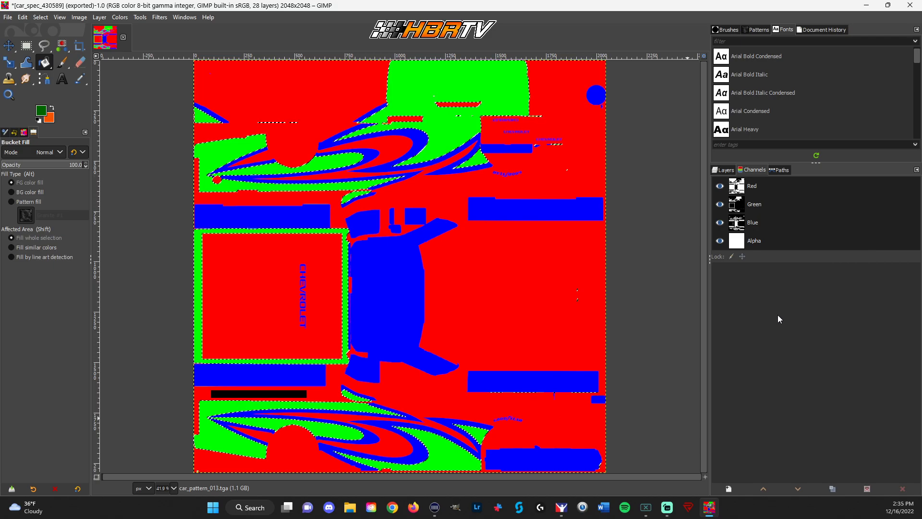
Show and expand the Custom Spec Map group, and select Base Paint #2 under Red Channel Metallic
click(724, 170)
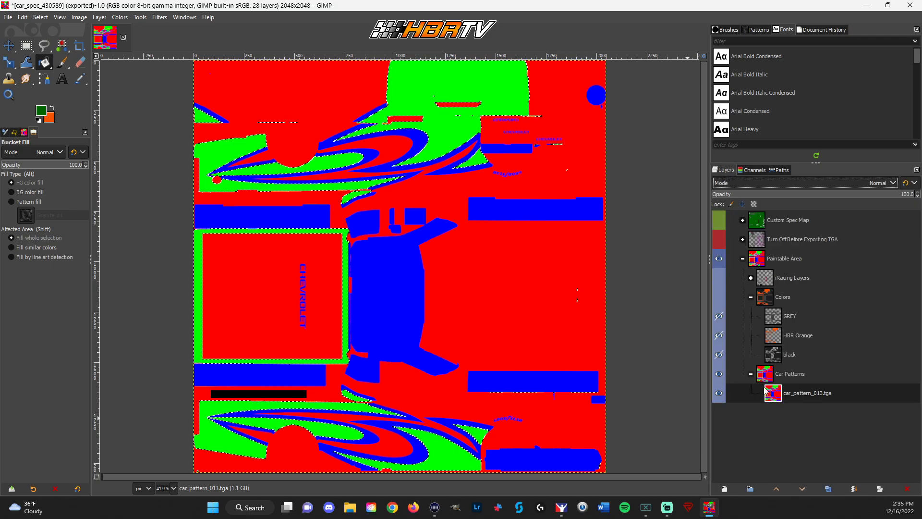
click(719, 220)
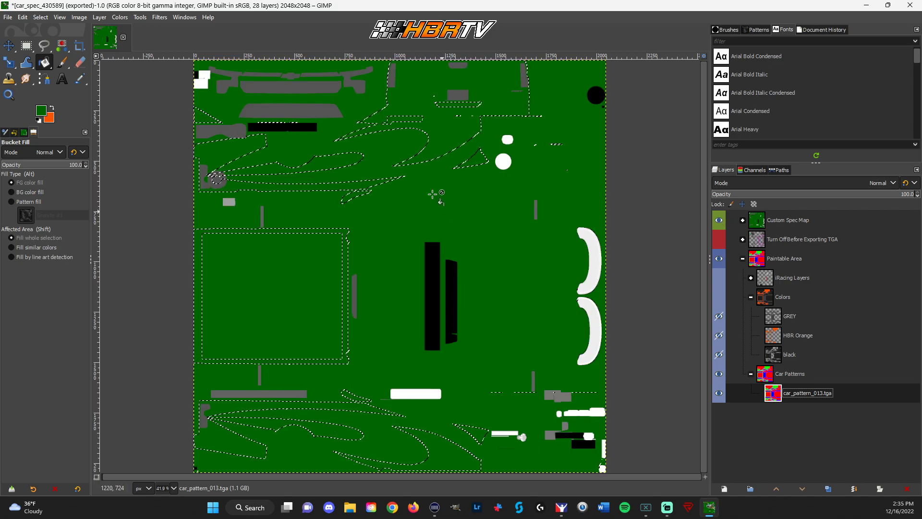
click(742, 220)
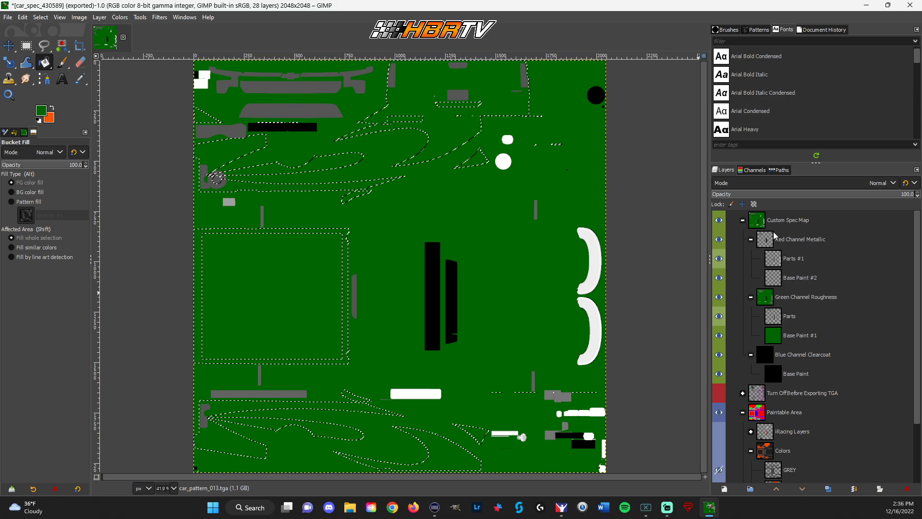
click(801, 280)
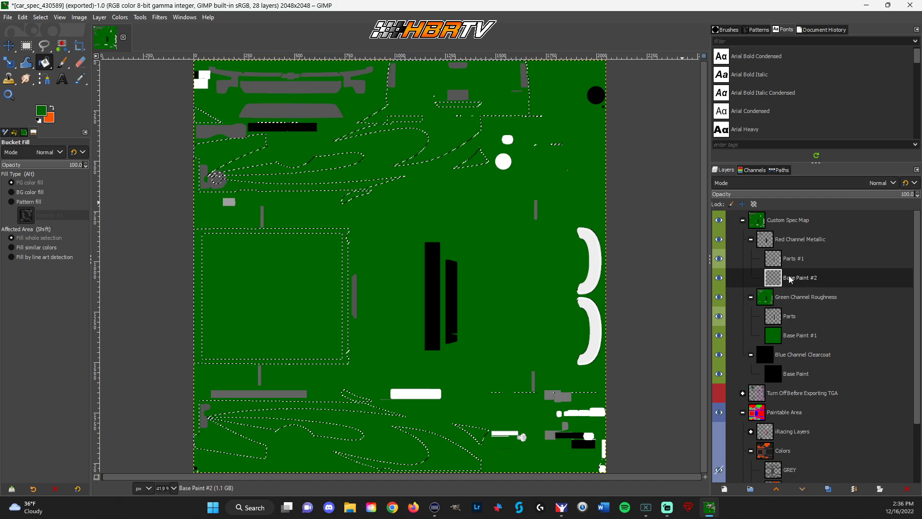
Fill the selected pattern areas on Base Paint #2 with pure red, and re-export the spec map over its existing TGA
click(41, 111)
drag(356, 197, 243, 240)
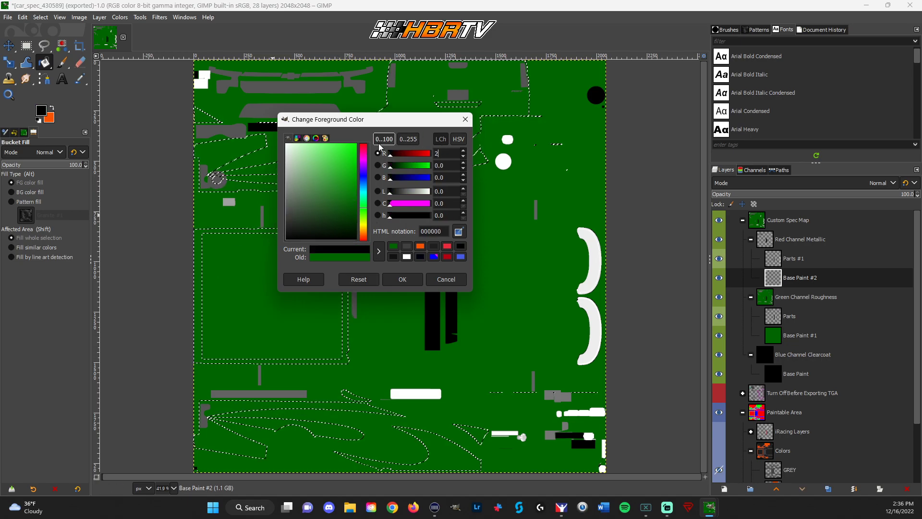
click(404, 280)
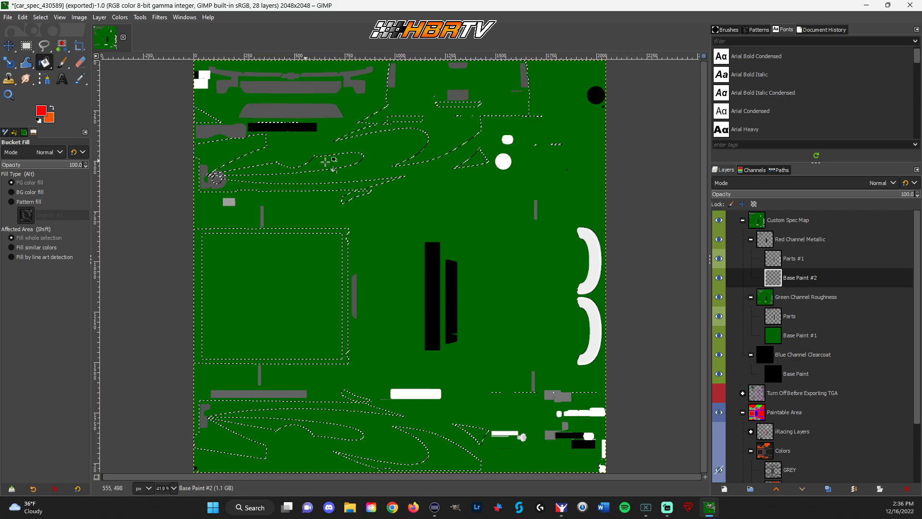
click(379, 158)
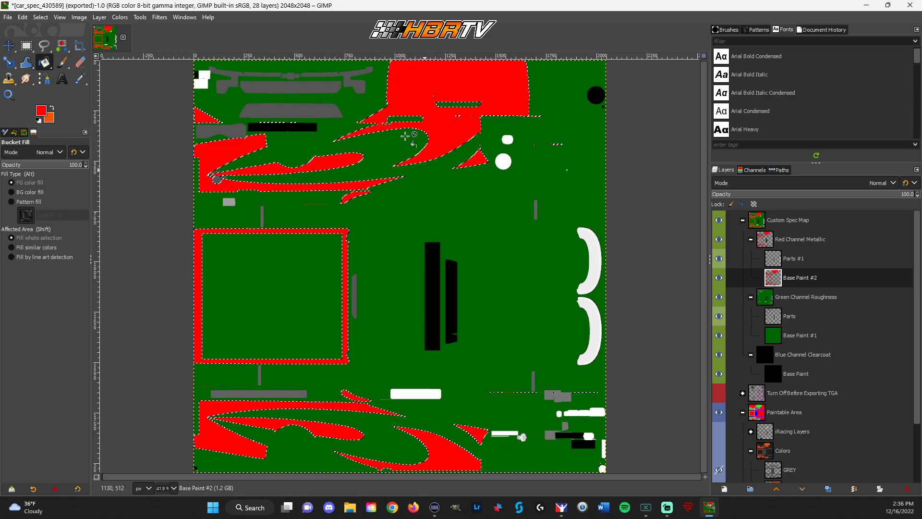
click(9, 18)
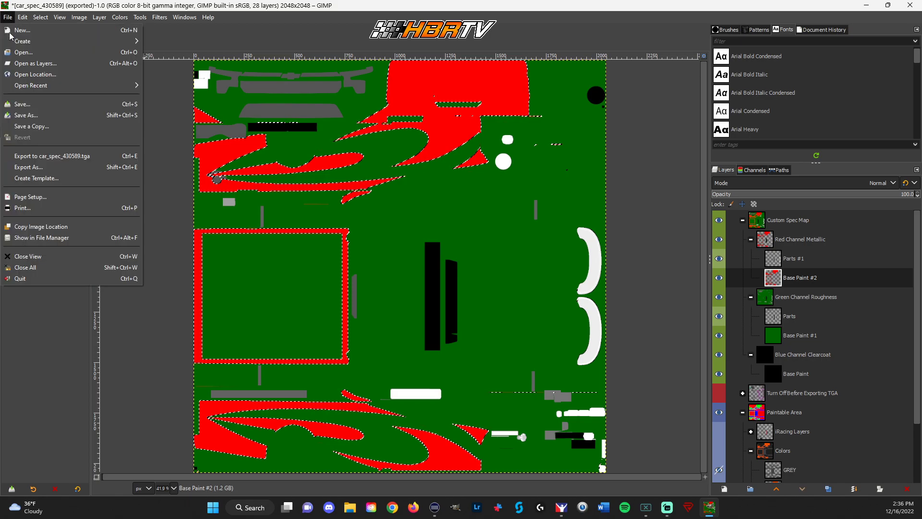
click(38, 158)
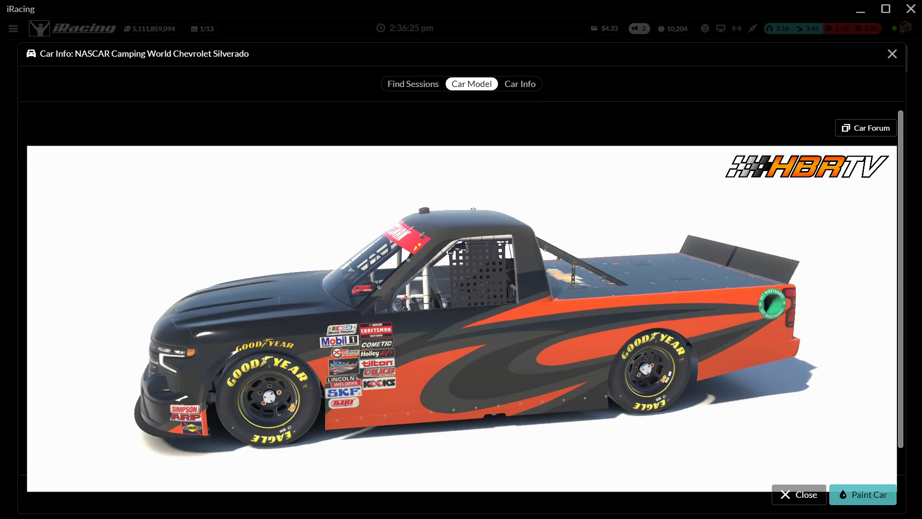
In iRacing, inspect the metallic finish on the Silverado's driver side from several angles and distances
drag(566, 368, 528, 341)
scroll(549, 359, up, 3)
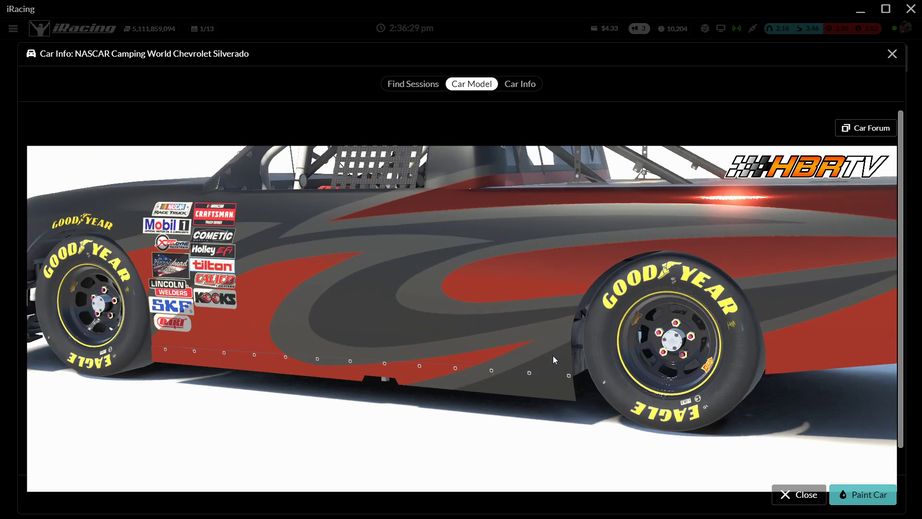
drag(563, 301, 727, 361)
scroll(566, 341, up, 2)
scroll(702, 380, down, 2)
scroll(583, 365, down, 2)
drag(533, 363, 558, 370)
scroll(558, 356, up, 2)
scroll(679, 346, down, 3)
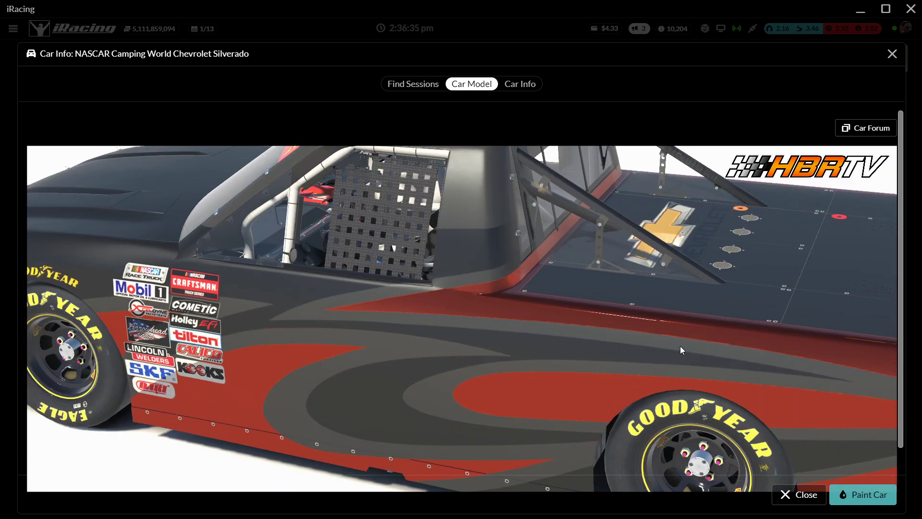
drag(664, 343, 518, 364)
scroll(519, 357, down, 1)
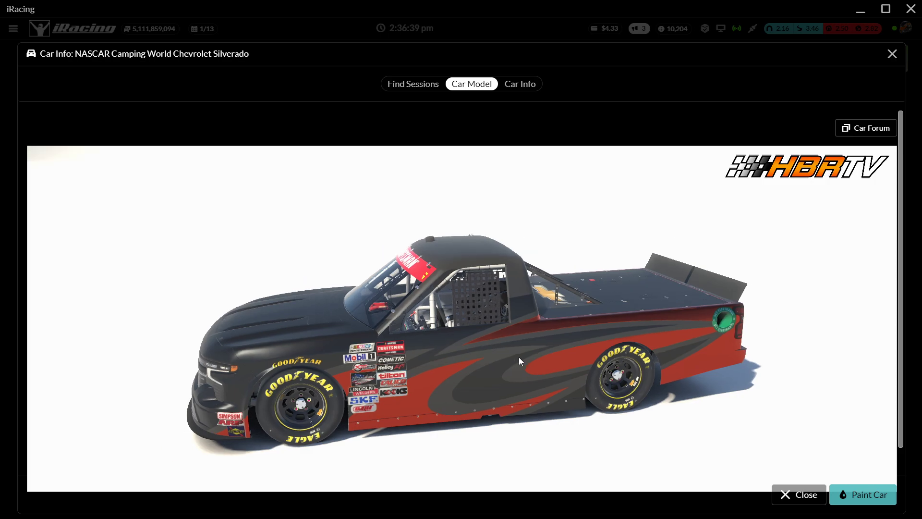
scroll(519, 356, up, 2)
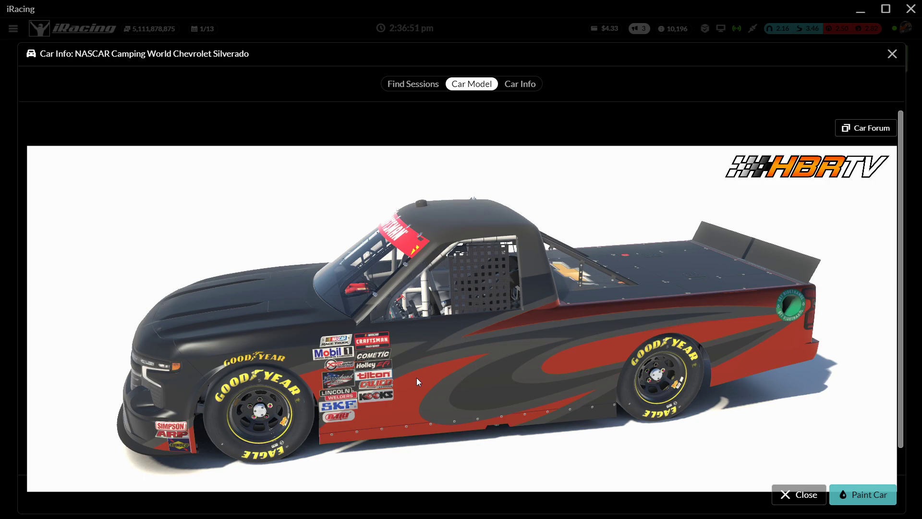
drag(409, 365, 541, 398)
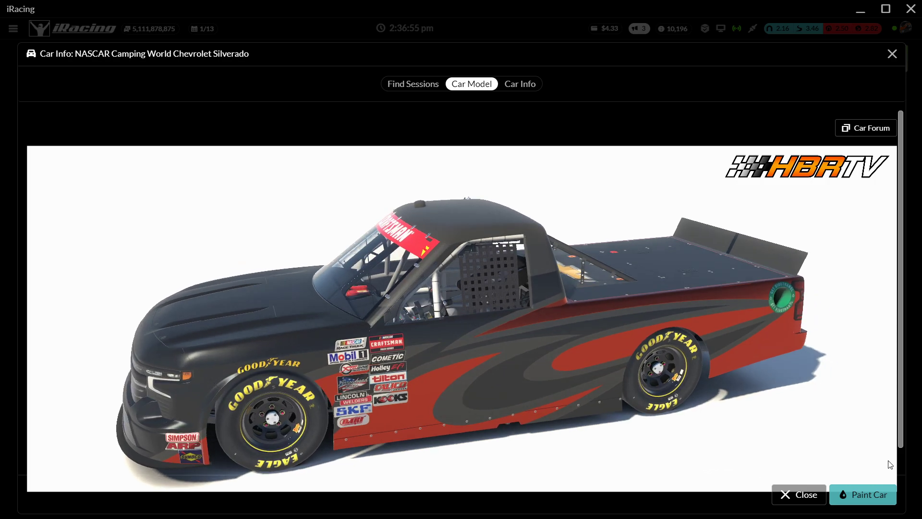
scroll(511, 342, up, 3)
scroll(511, 345, down, 4)
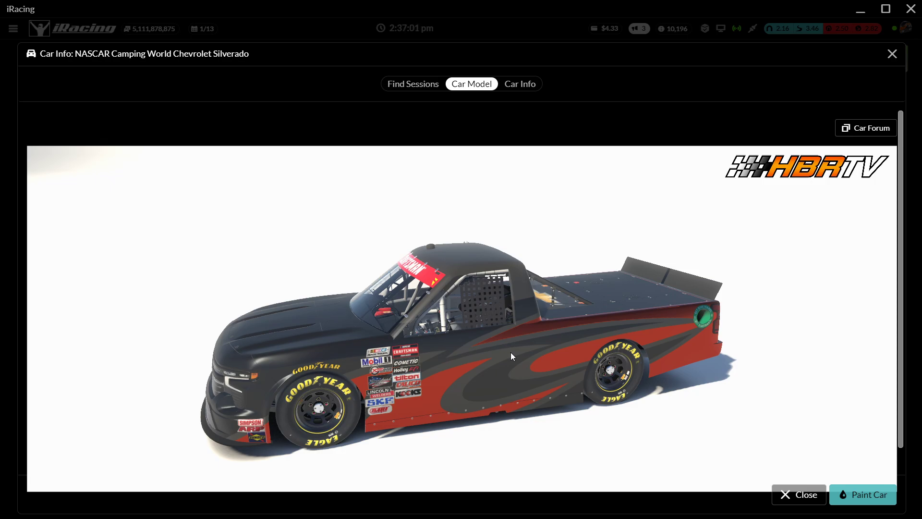
scroll(549, 351, down, 3)
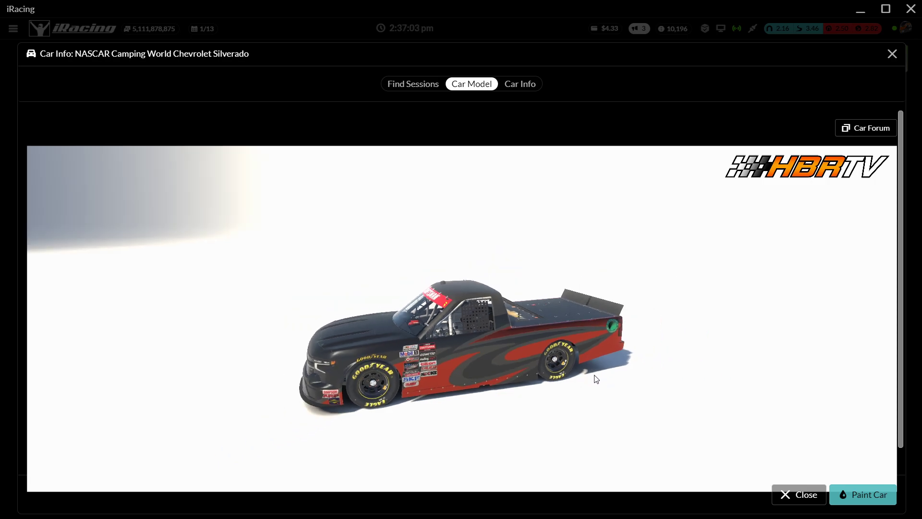
scroll(612, 374, up, 4)
Turn the Silverado to its passenger side and examine the paint finish and sponsor decals up close
drag(611, 374, 784, 344)
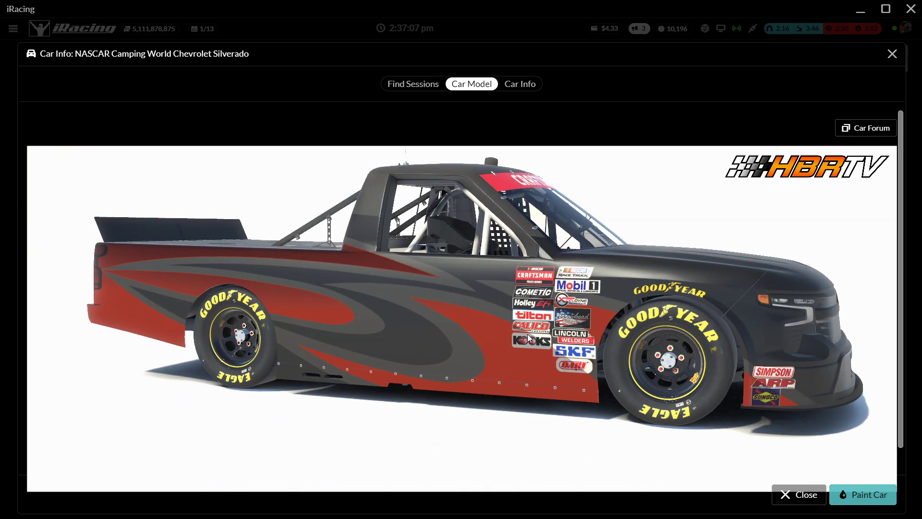
drag(704, 337, 597, 353)
scroll(563, 355, up, 6)
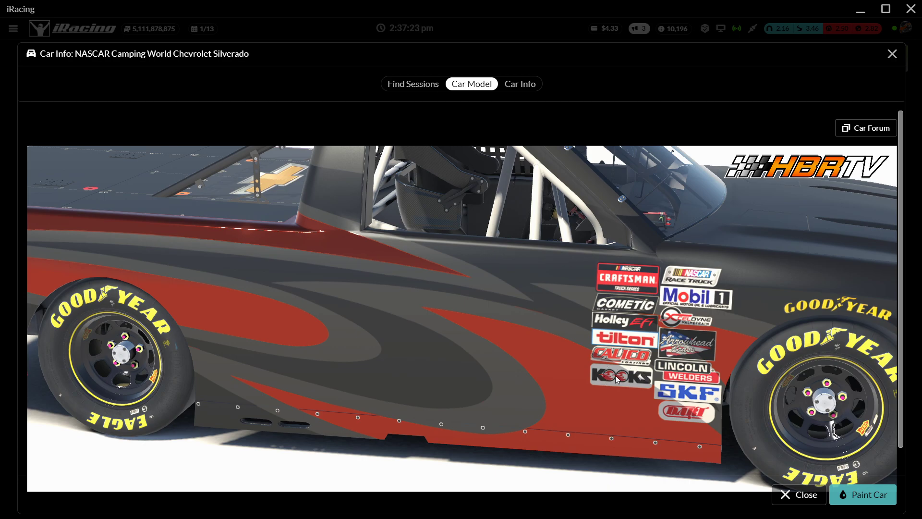
scroll(609, 377, down, 2)
scroll(610, 375, up, 3)
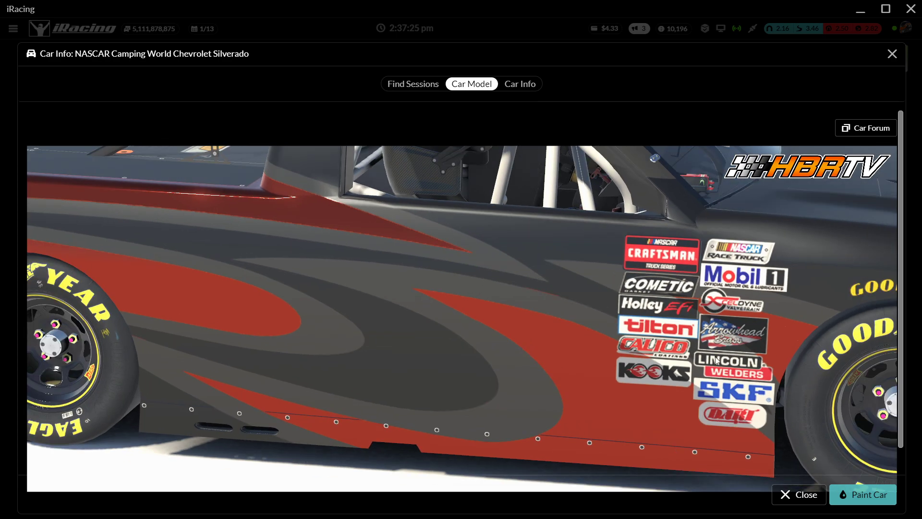
scroll(802, 384, down, 2)
scroll(794, 387, down, 2)
drag(788, 380, 591, 329)
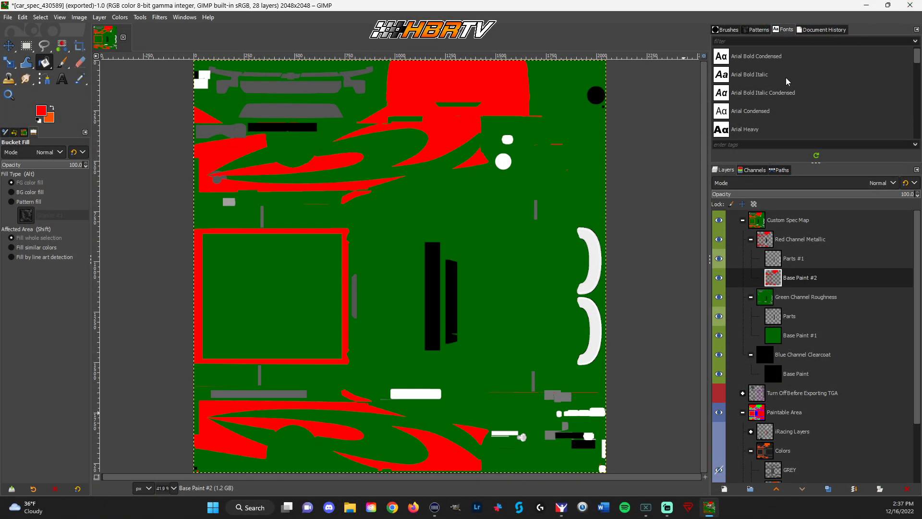
Back in GIMP, show the iRacing Layers group, hide Custom Spec Map, Colors and Car Patterns, and examine the sponsor decals
click(719, 221)
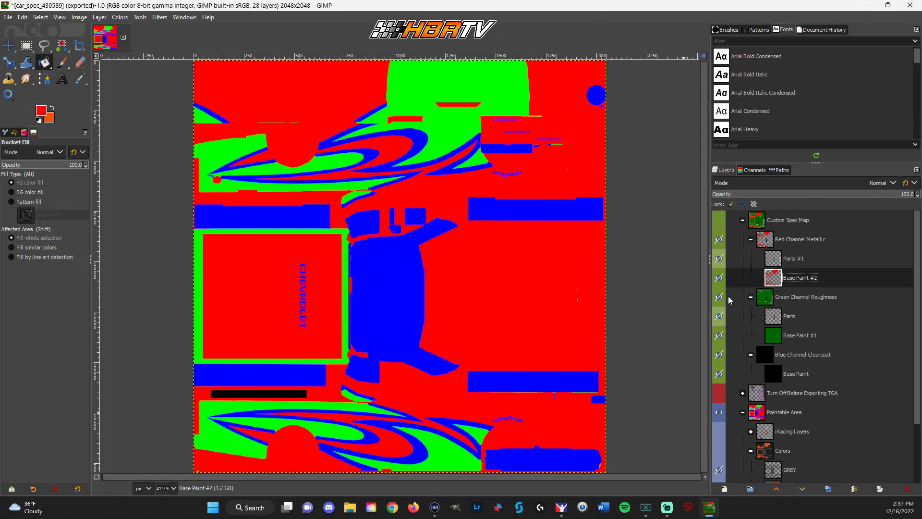
scroll(734, 378, down, 3)
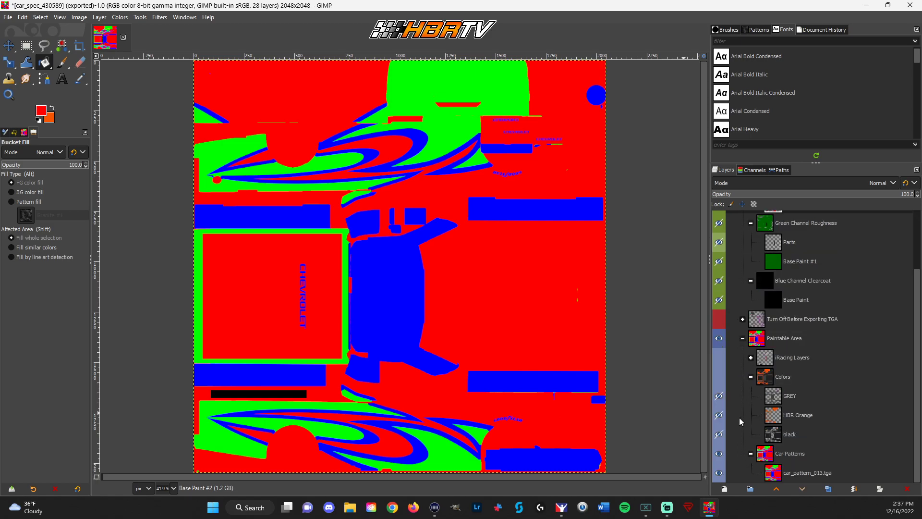
click(719, 377)
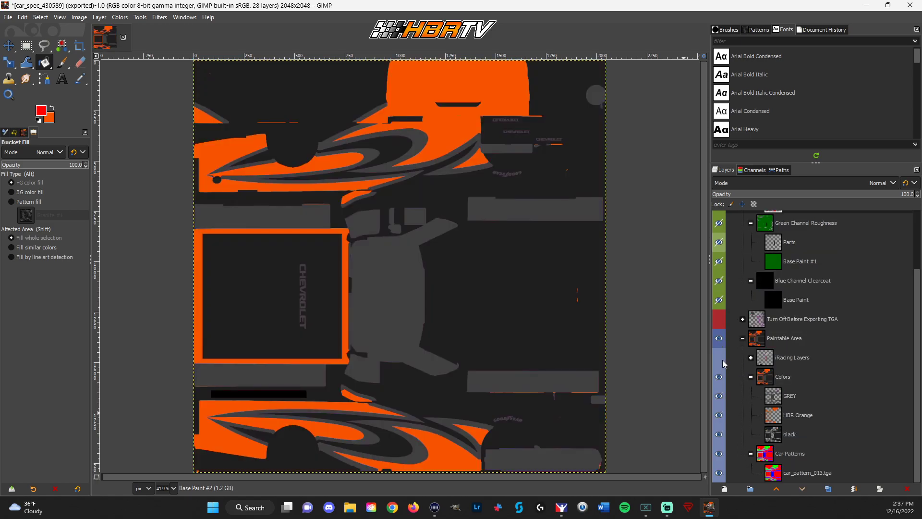
click(719, 357)
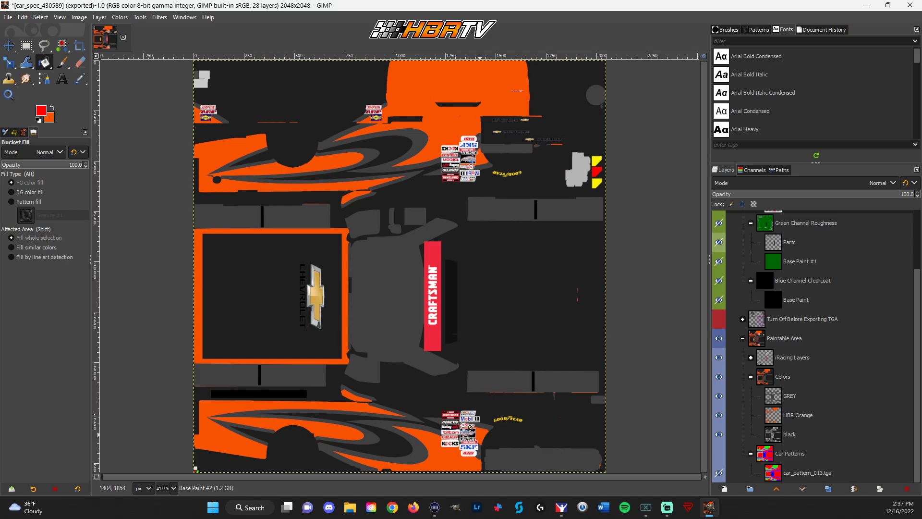
drag(719, 396, 719, 434)
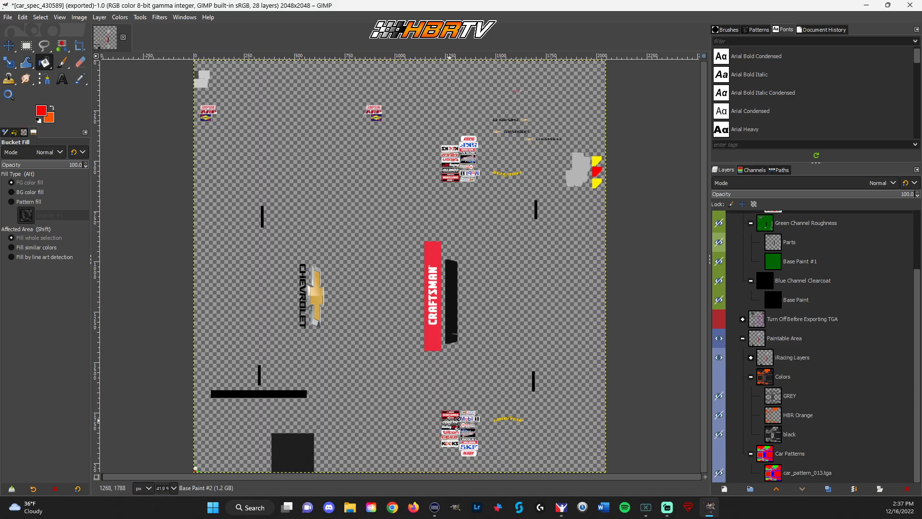
scroll(450, 418, up, 7)
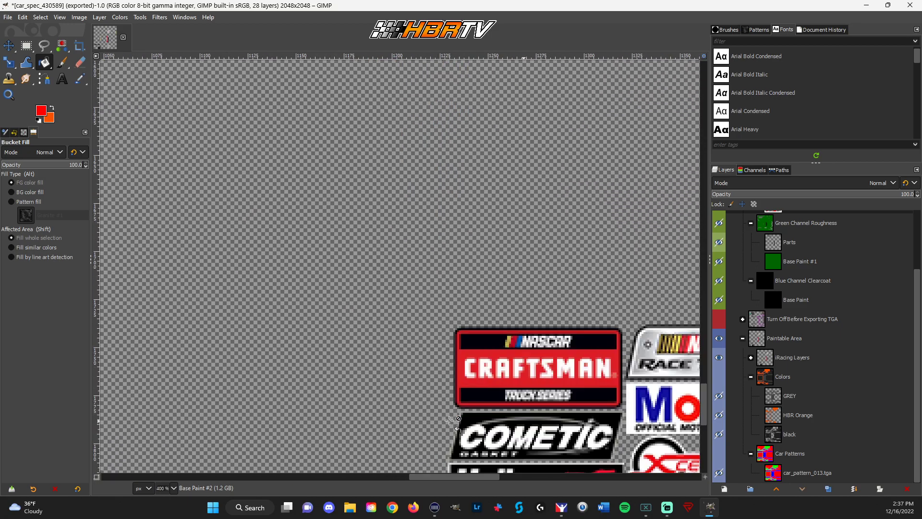
scroll(511, 432, down, 5)
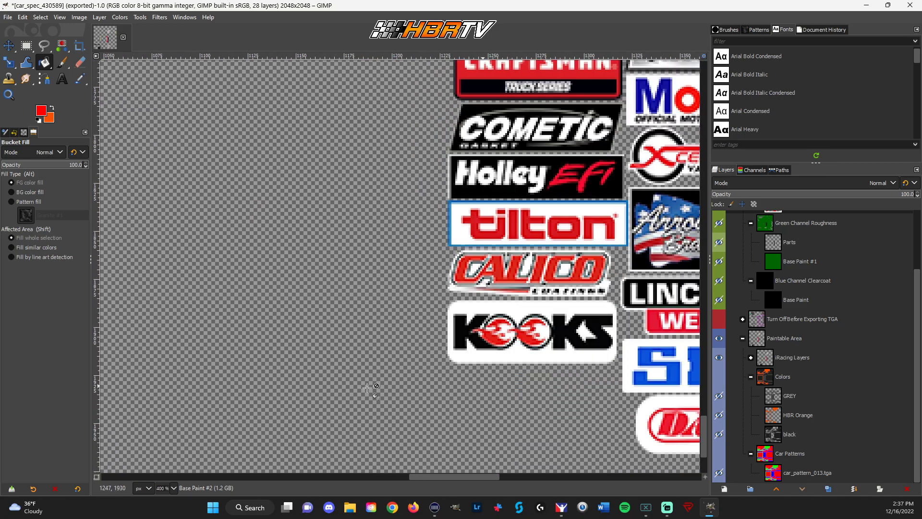
key(alt+Tab)
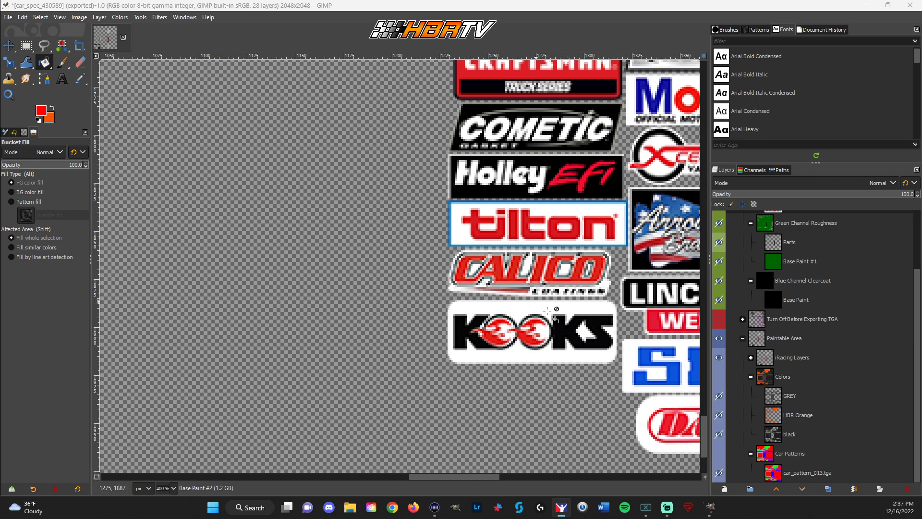
click(29, 47)
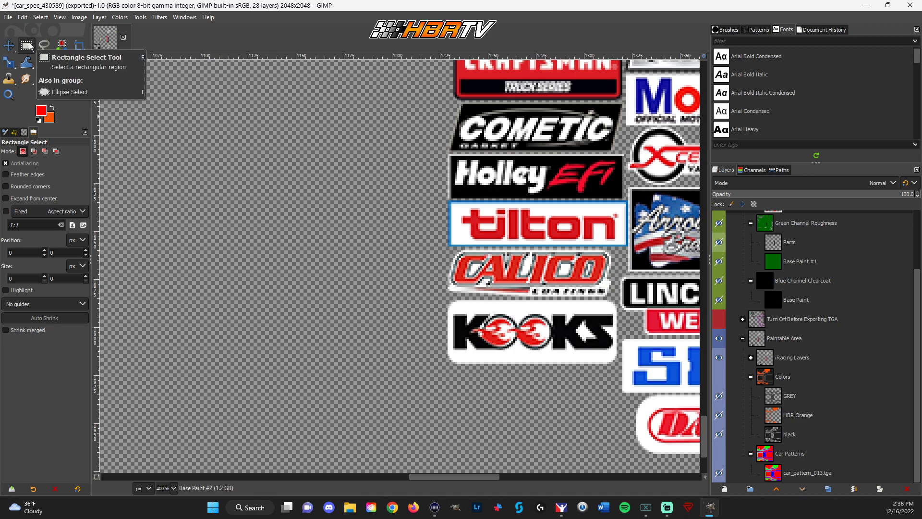
click(29, 47)
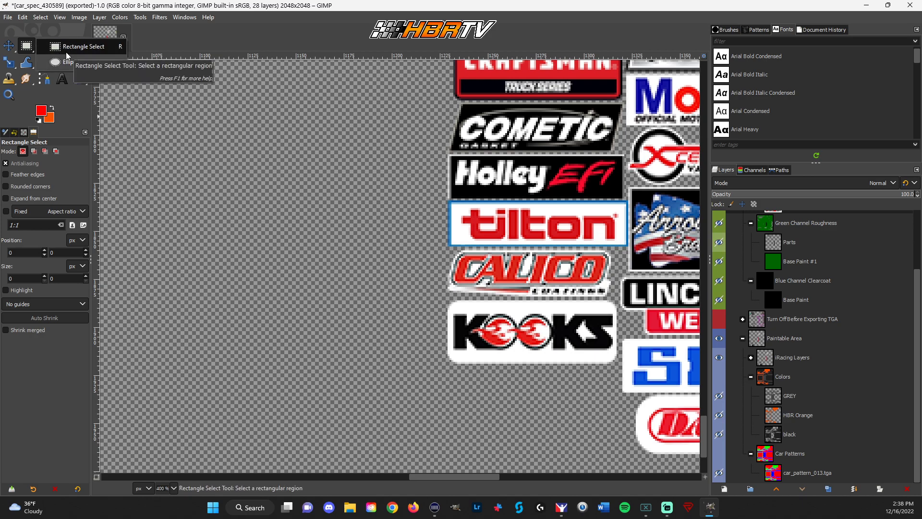
click(66, 48)
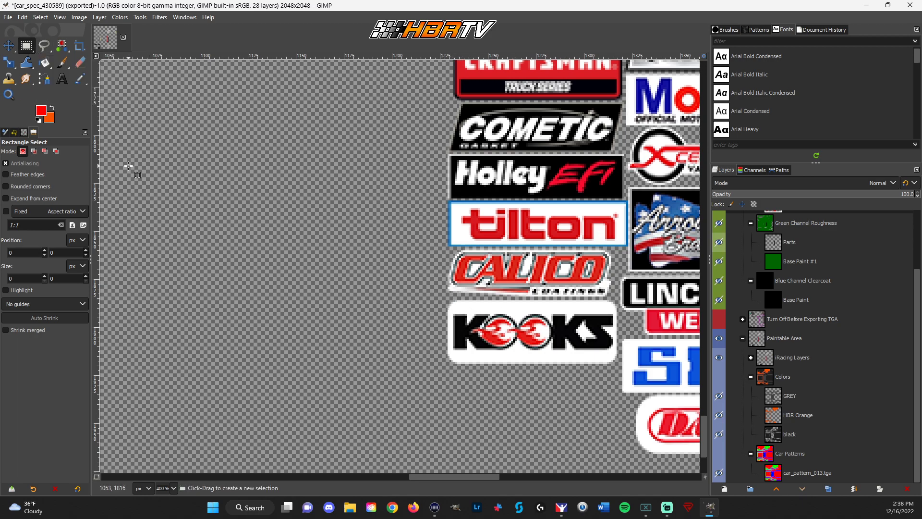
With the Paths tool, start outlining the KOOKS decal in the lower sponsor block at its upper-left rounded corner
click(46, 84)
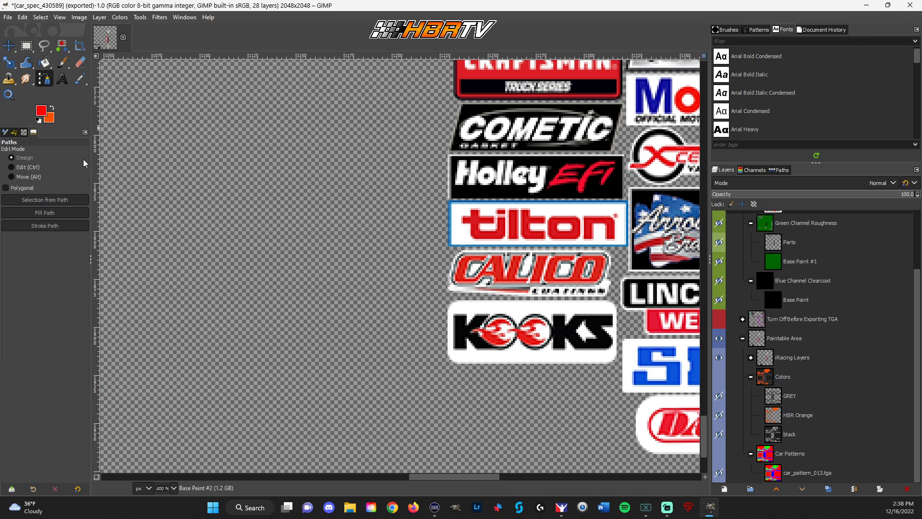
scroll(442, 312, up, 4)
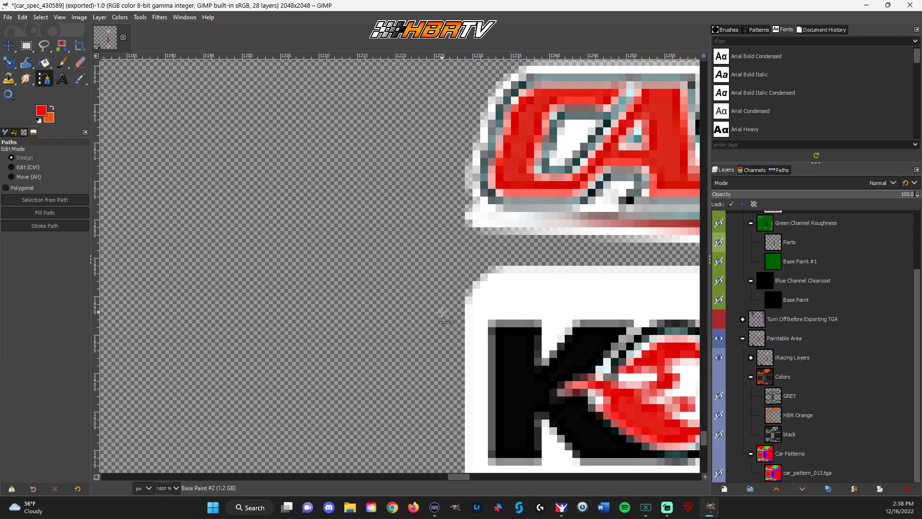
scroll(441, 312, up, 1)
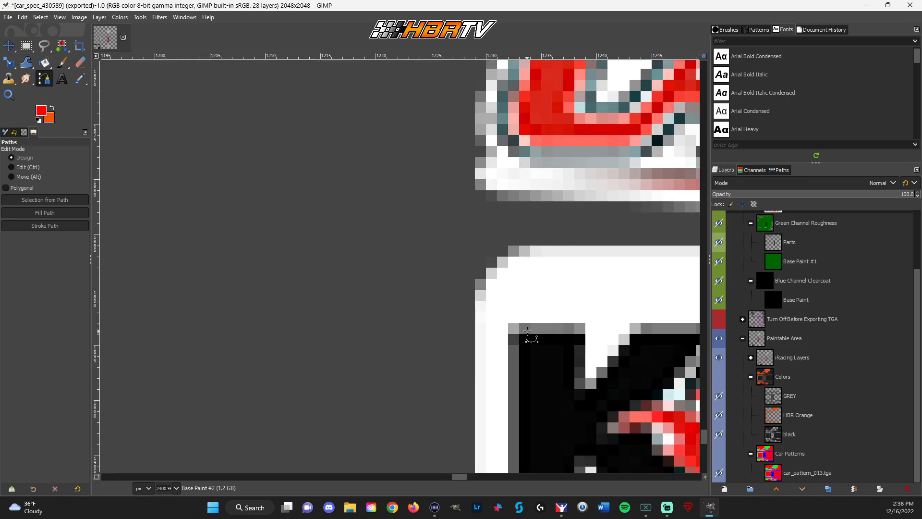
drag(586, 319, 371, 341)
click(276, 306)
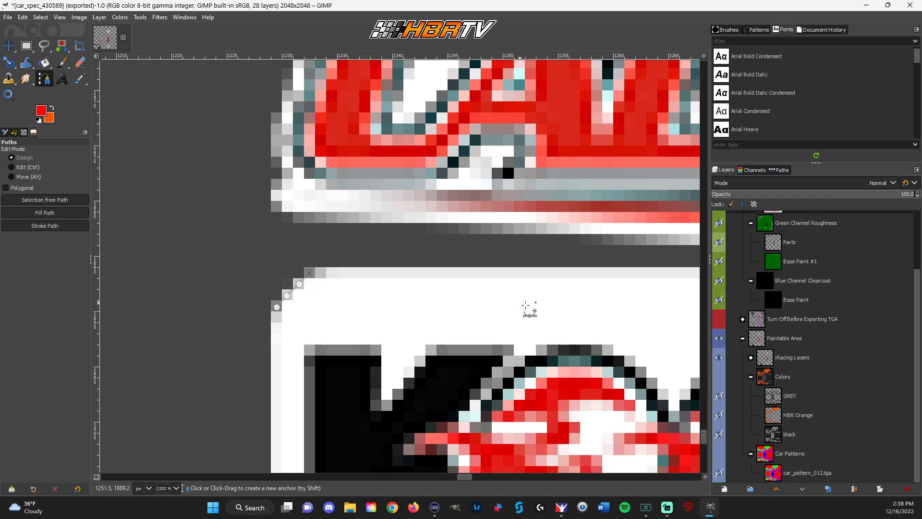
drag(626, 307, 294, 298)
drag(655, 307, 369, 332)
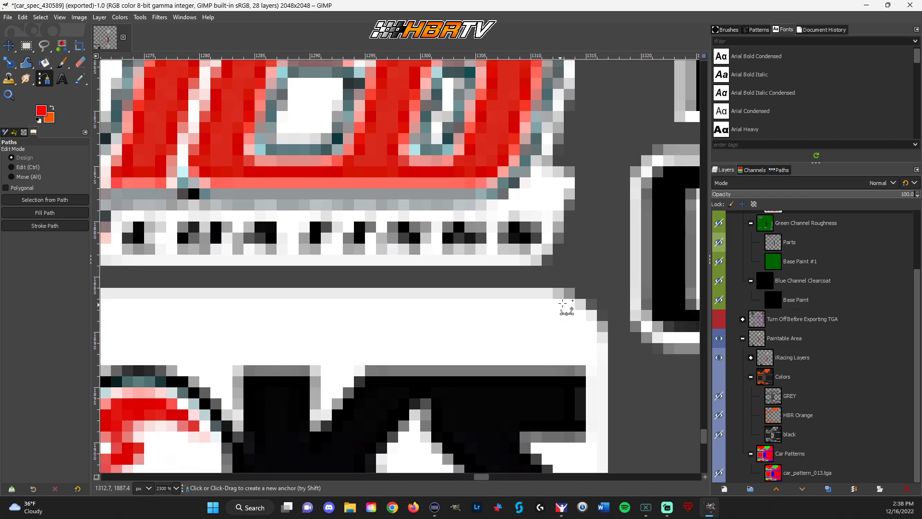
Continue the path around the KOOKS decal's upper-right and lower-right rounded corners
click(568, 294)
click(579, 302)
click(592, 312)
scroll(602, 325, down, 5)
click(602, 294)
click(602, 306)
click(591, 317)
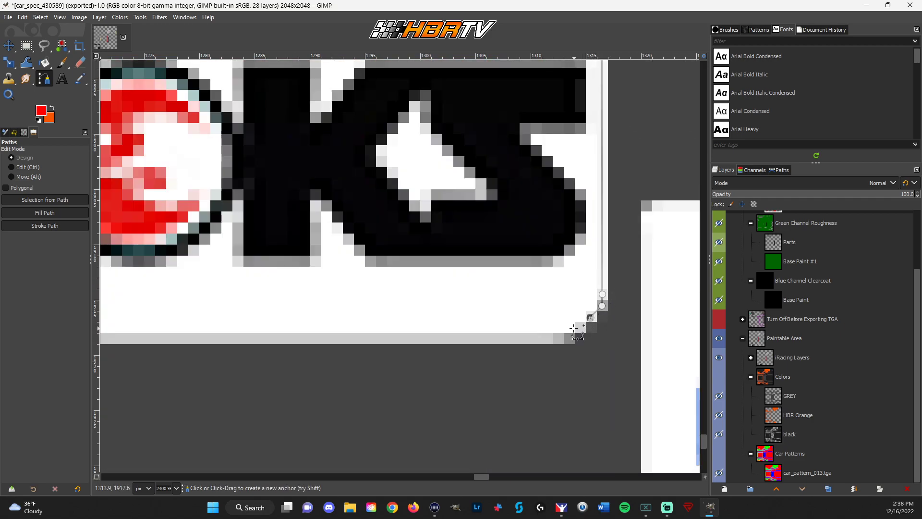
click(576, 329)
Trace the KOOKS decal's lower-left corner, close the path at the upper-left corner, and convert it to a selection
scroll(569, 339, left, 10)
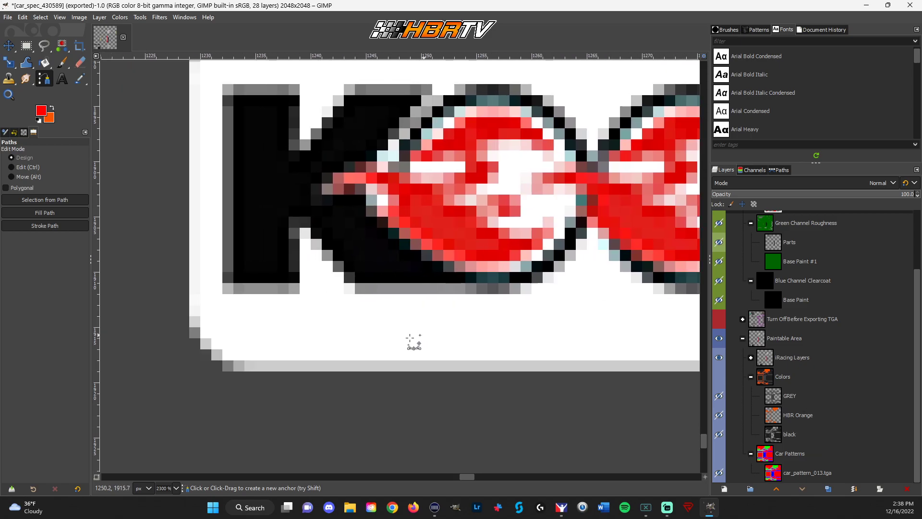
click(239, 365)
click(229, 366)
click(218, 357)
click(197, 335)
scroll(198, 334, up, 4)
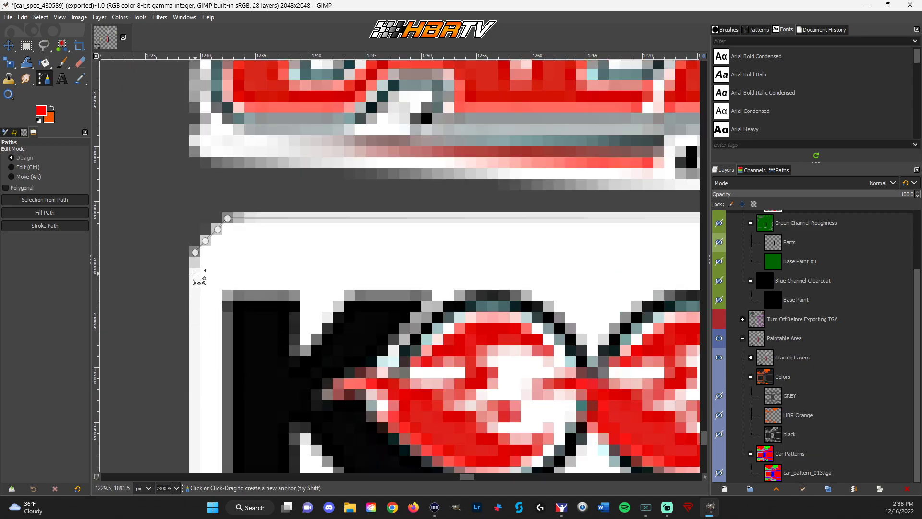
click(195, 253)
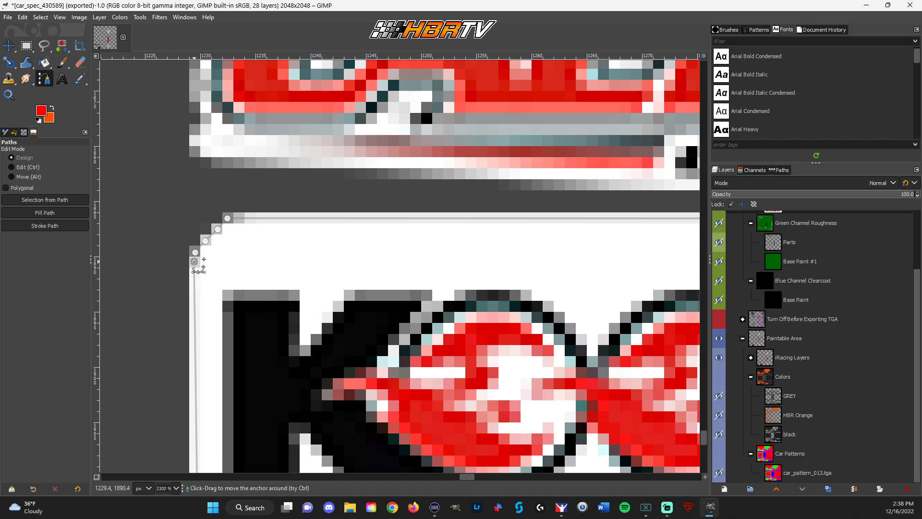
key(Return)
Show the Custom Spec Map group and erase the selected KOOKS area from Base Paint #2 with a size 342 eraser
key(ctrl)
key(ctrl+shift+j)
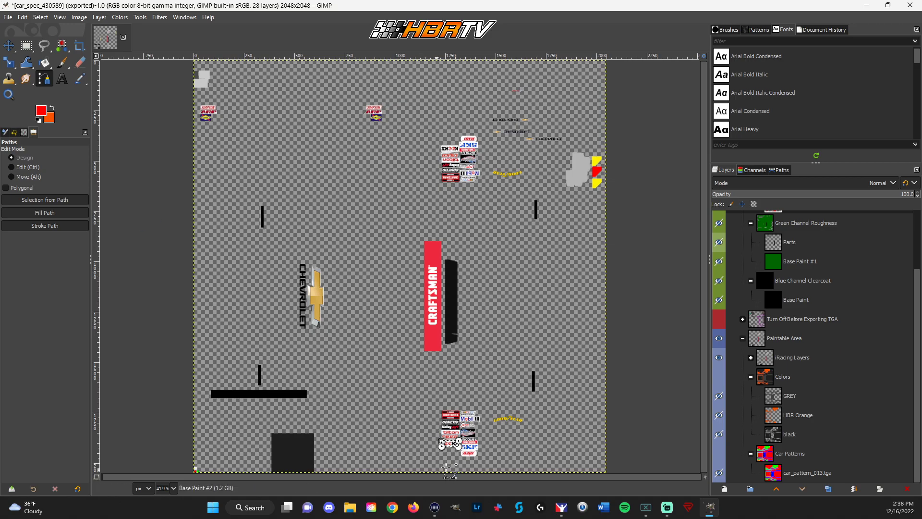
scroll(450, 449, up, 5)
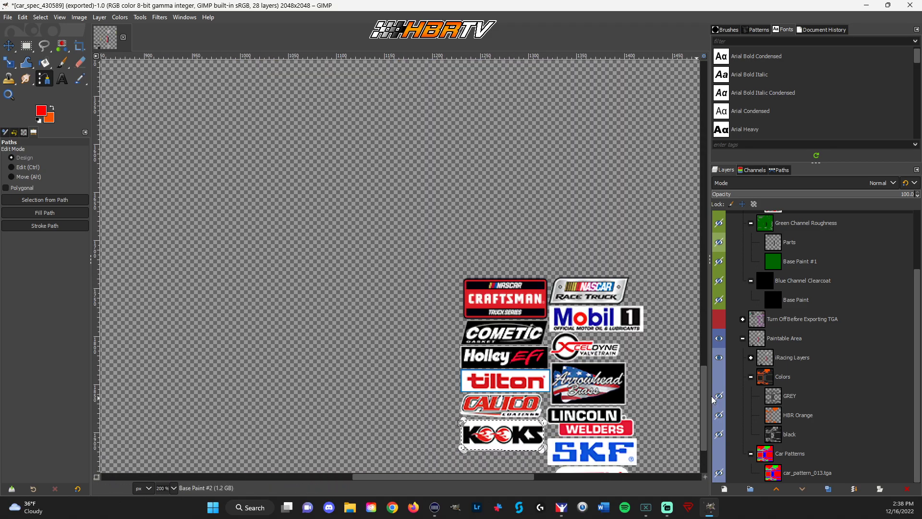
scroll(785, 396, up, 3)
click(718, 220)
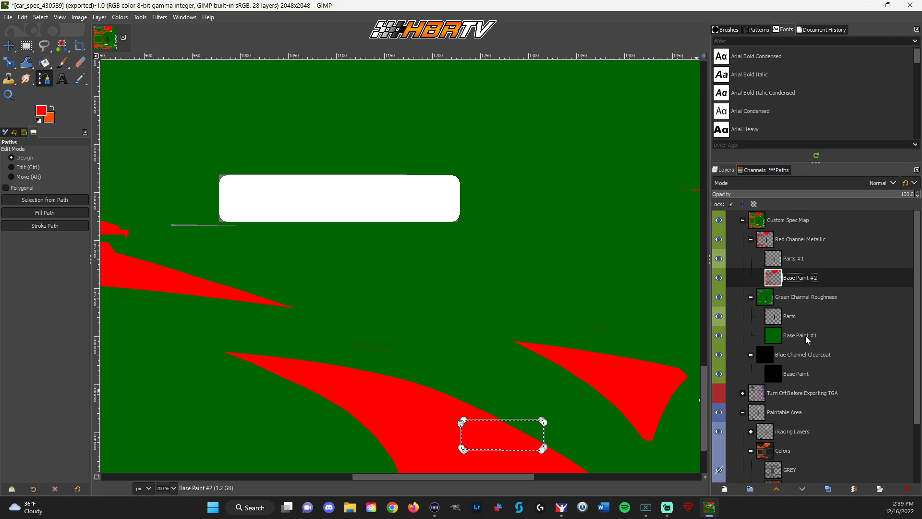
key(shift+e)
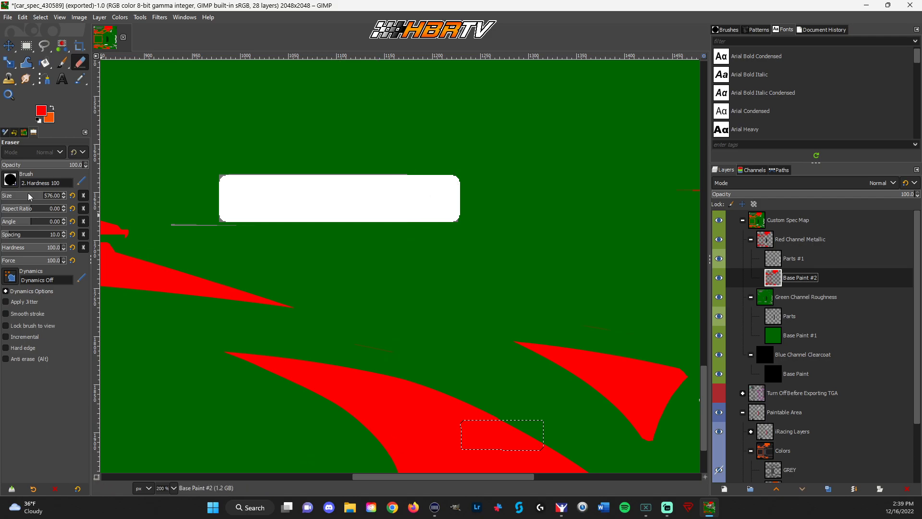
click(32, 195)
click(507, 309)
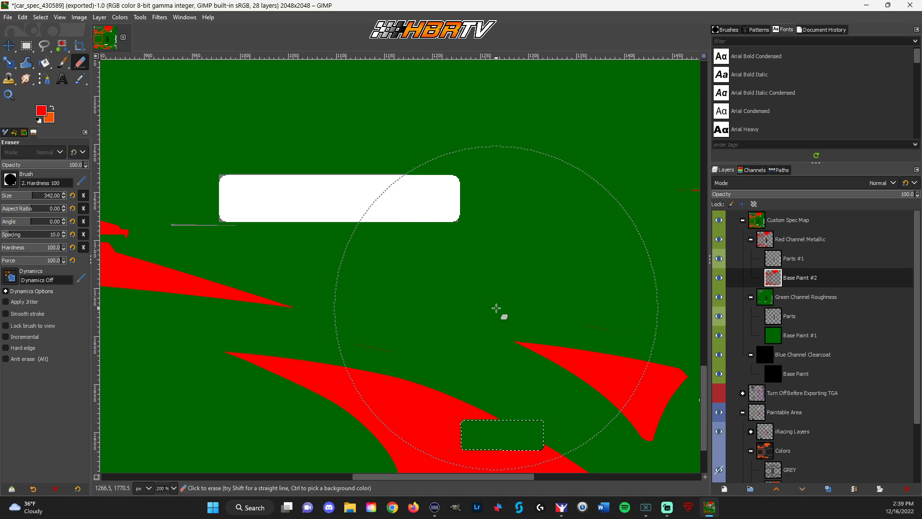
Clear the selection, undo that deselection, and re-export the spec map over its existing TGA
key(ctrl+shift+a)
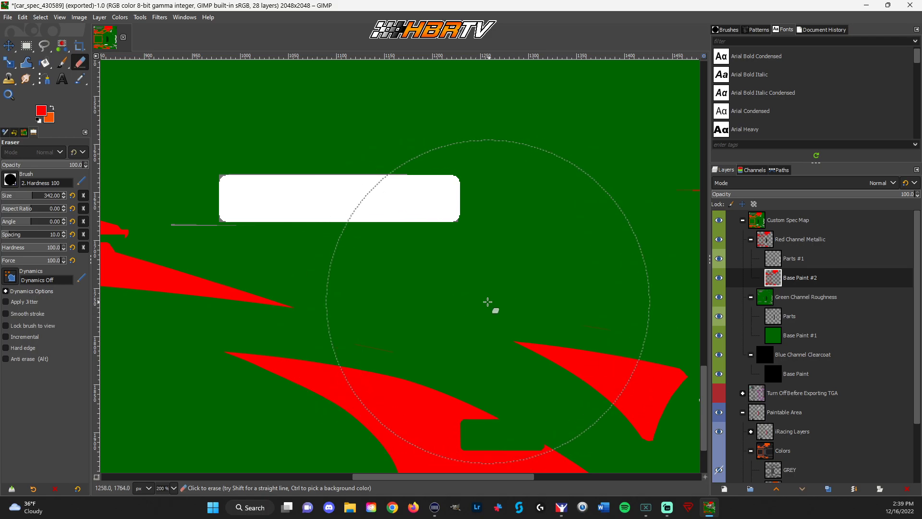
key(ctrl+z)
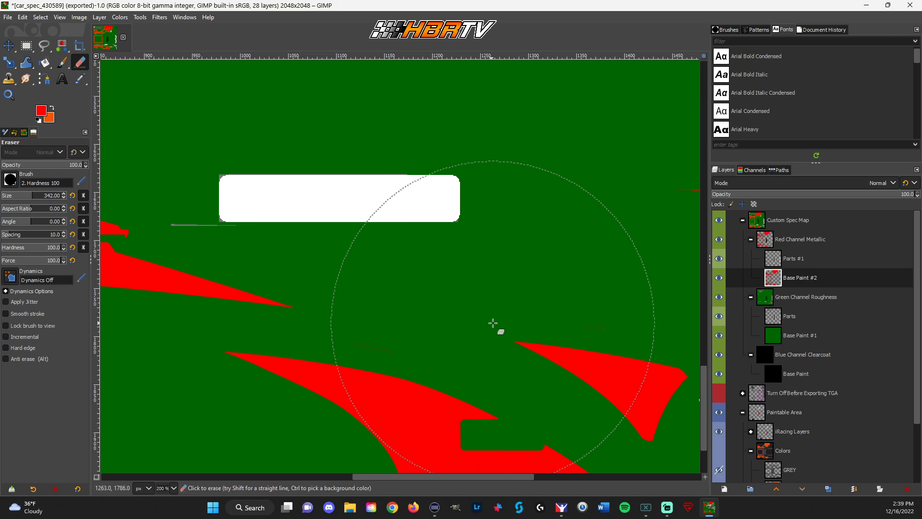
click(8, 17)
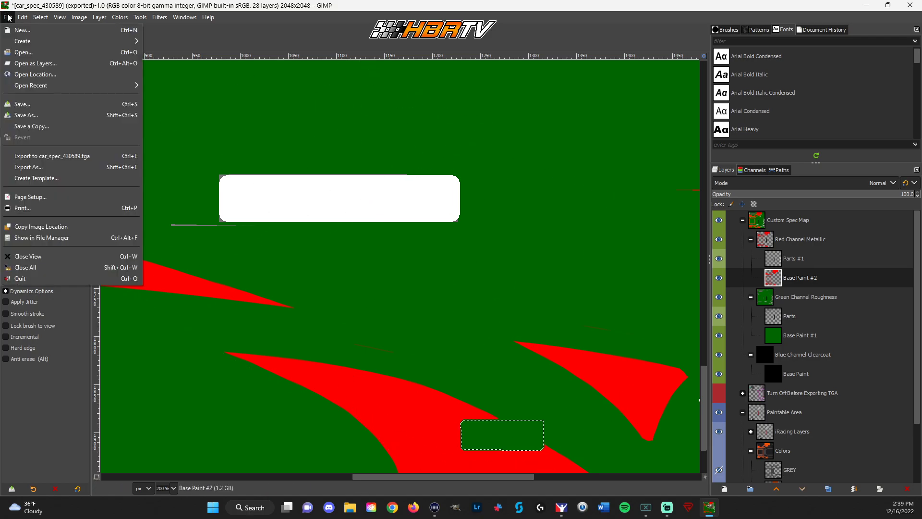
click(41, 156)
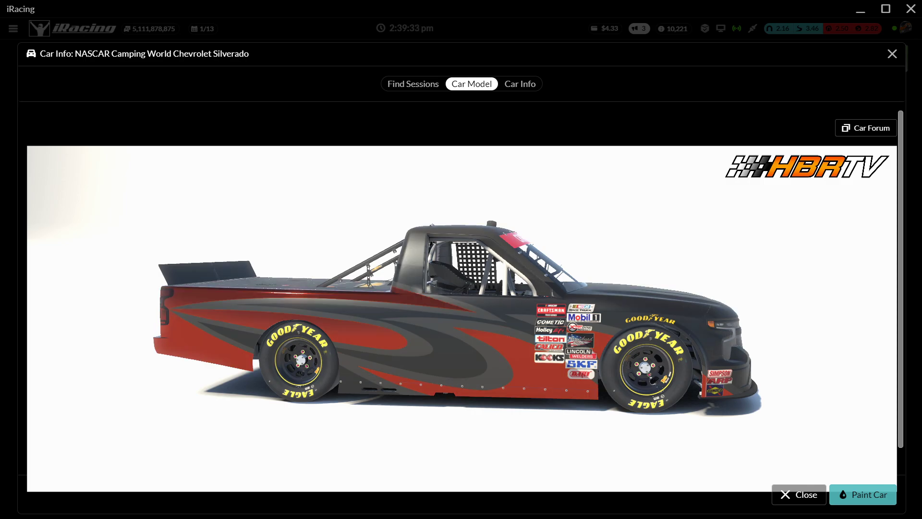
In iRacing, inspect the KOOKS decal's finish against the neighbouring sponsor decals on the Silverado's side, up close and from farther away
scroll(702, 307, up, 5)
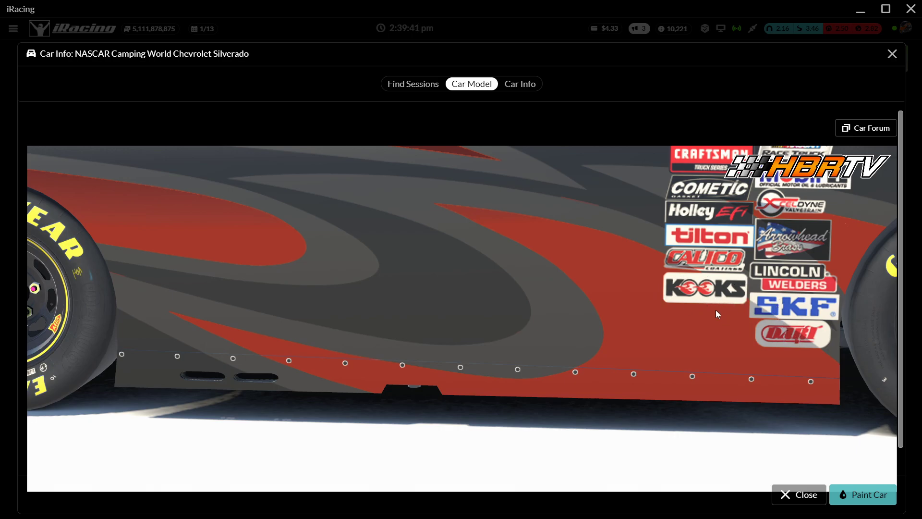
scroll(742, 371, down, 5)
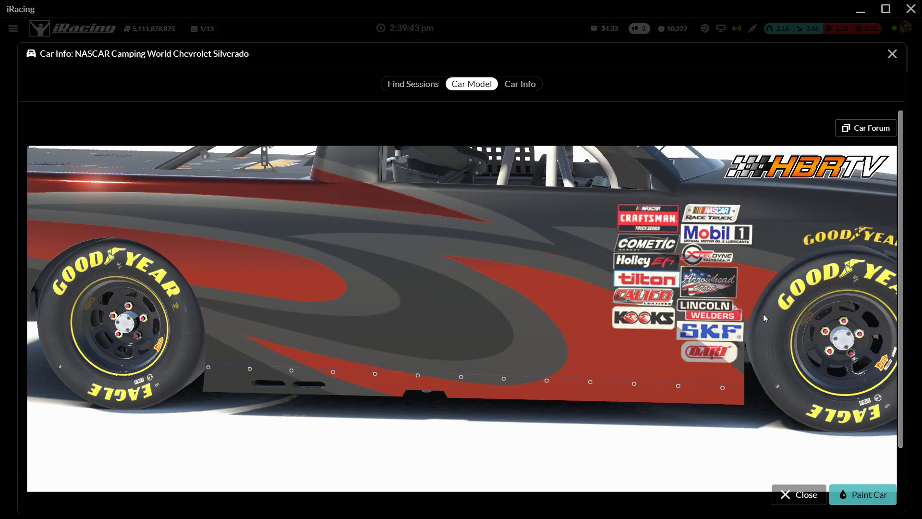
scroll(533, 357, down, 3)
scroll(533, 357, up, 2)
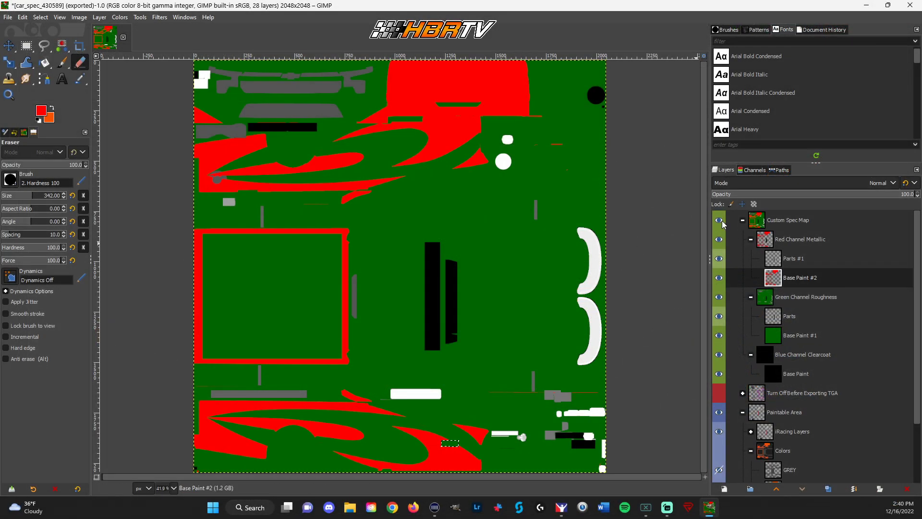
Back in GIMP, show the Turn Off Before Exporting TGA group with its Number Block Locations layer, and hide Custom Spec Map
click(720, 222)
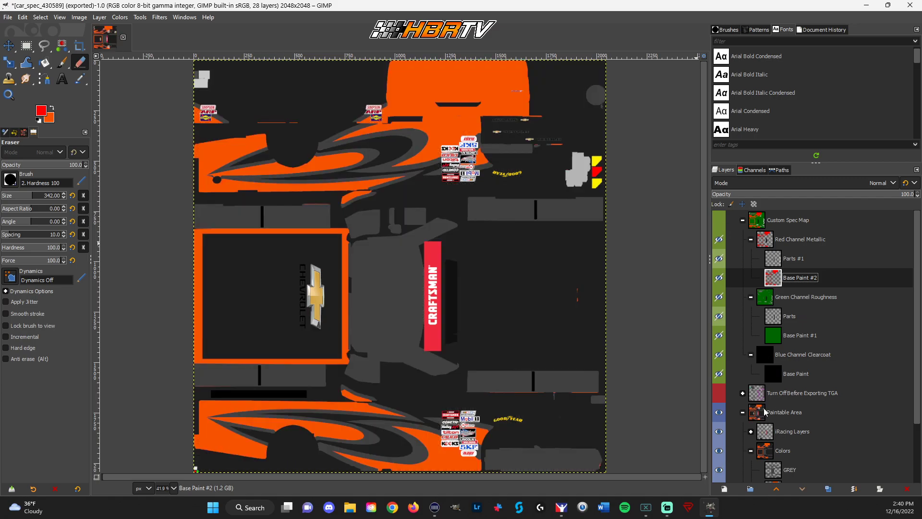
click(719, 390)
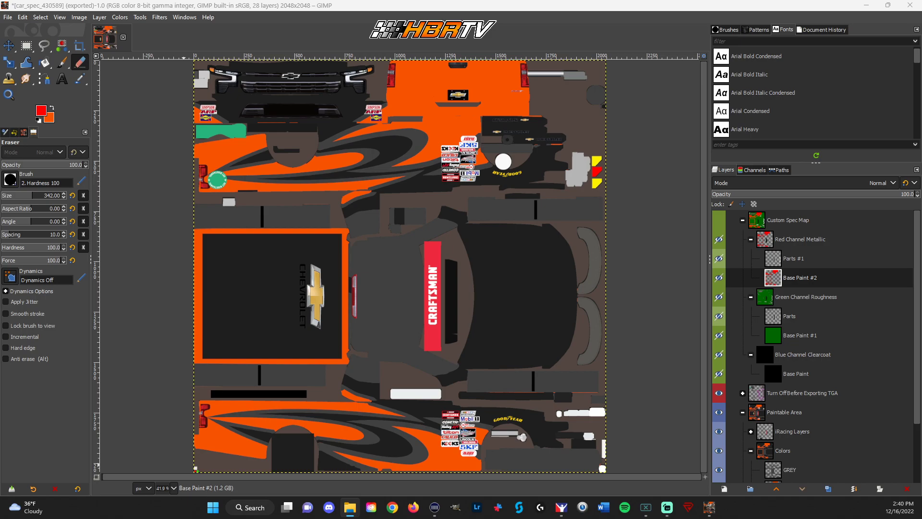
click(718, 221)
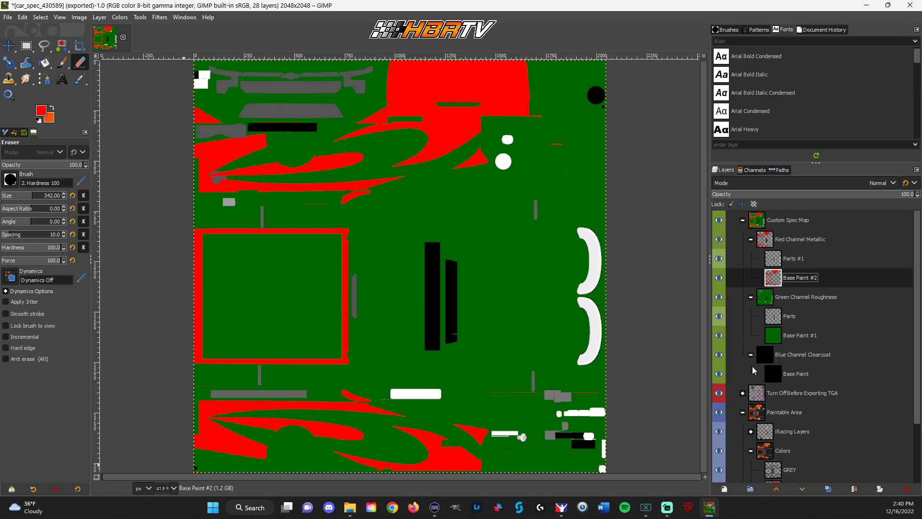
click(743, 393)
scroll(747, 355, down, 4)
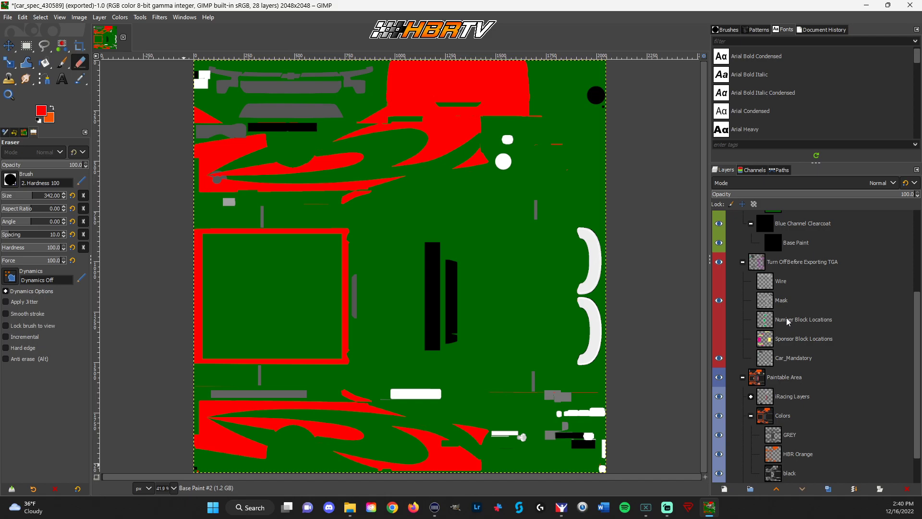
click(719, 320)
click(719, 242)
click(719, 243)
scroll(737, 269, up, 3)
scroll(736, 269, up, 3)
click(719, 220)
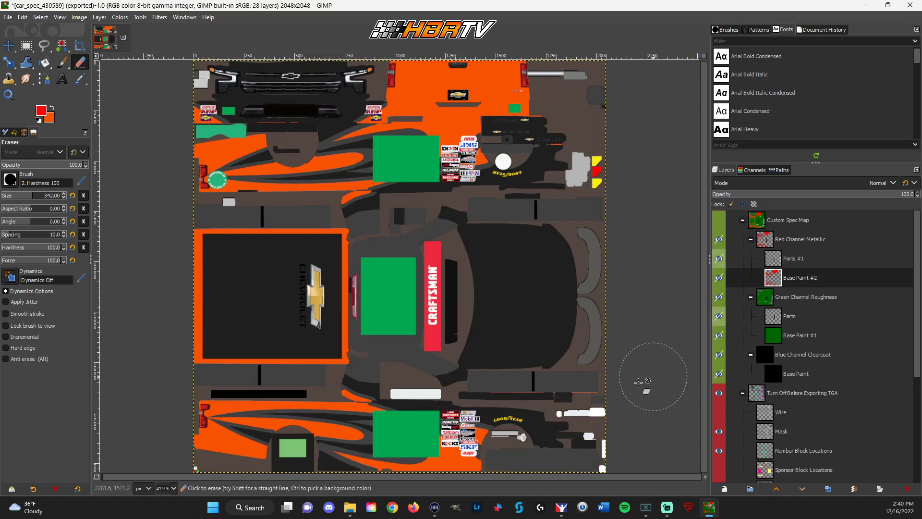
Hide and re-show Number Block Locations to compare the number areas with the truck's paint
scroll(747, 324, down, 3)
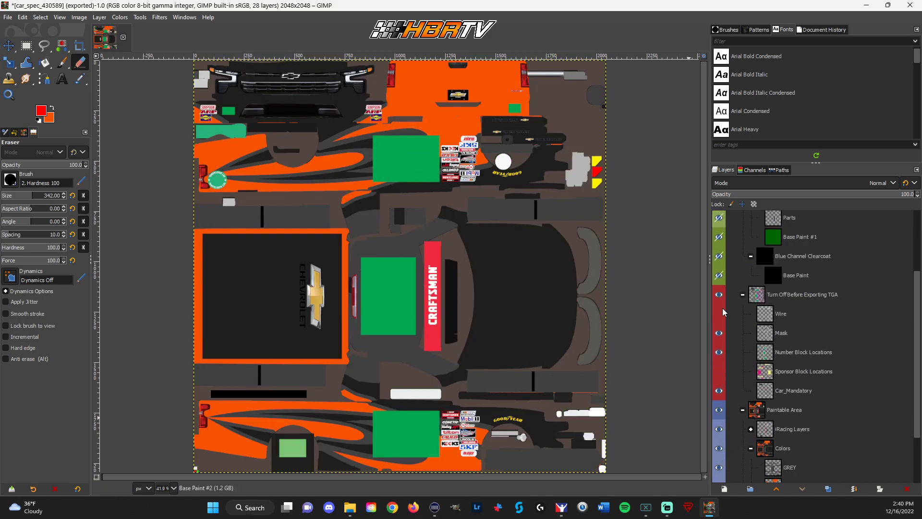
click(719, 352)
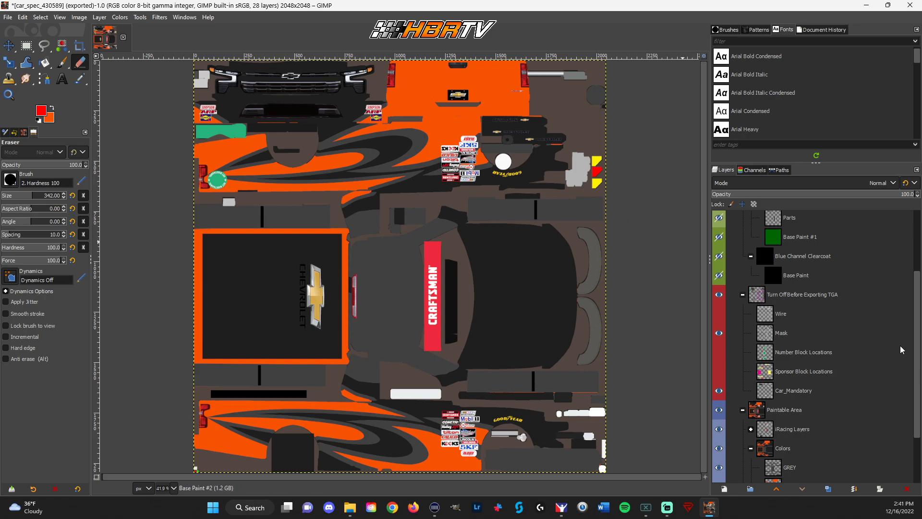
click(718, 352)
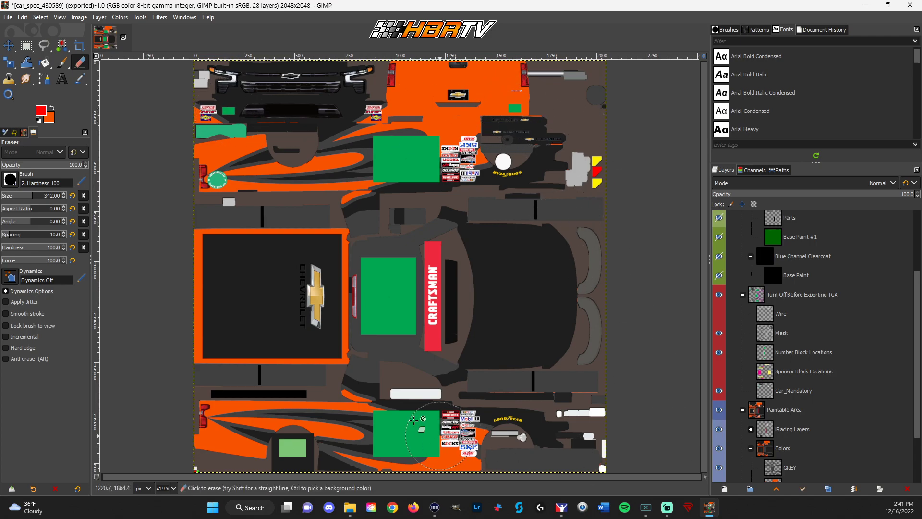
Add a layer group named Custom Numbers inside Paintable Area, above iRacing Layers, and import the truck number PNG into it
scroll(741, 391, down, 3)
scroll(742, 390, down, 1)
click(784, 339)
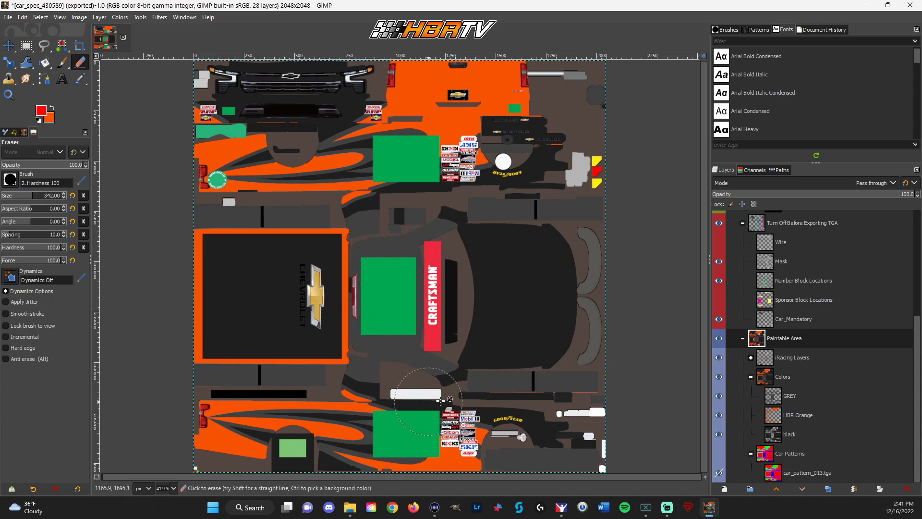
click(750, 489)
double_click(816, 357)
text(Custom Numbers)
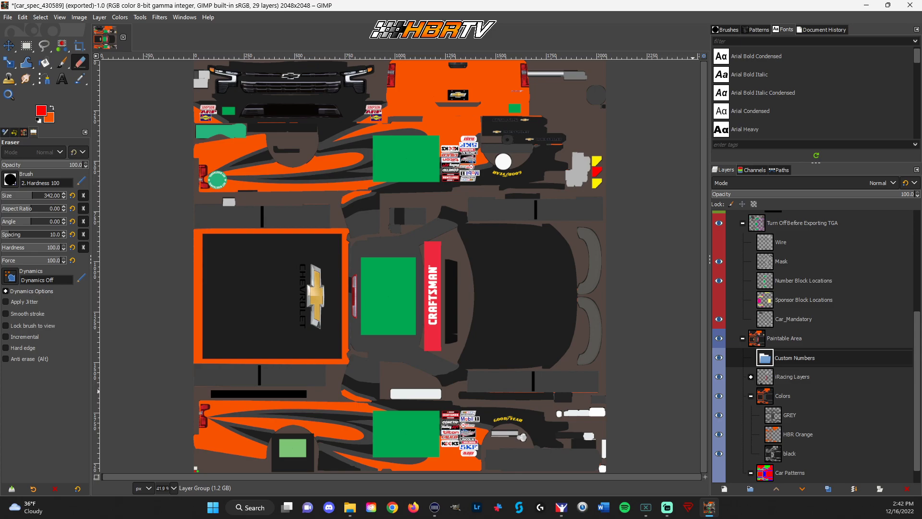
click(810, 342)
click(815, 359)
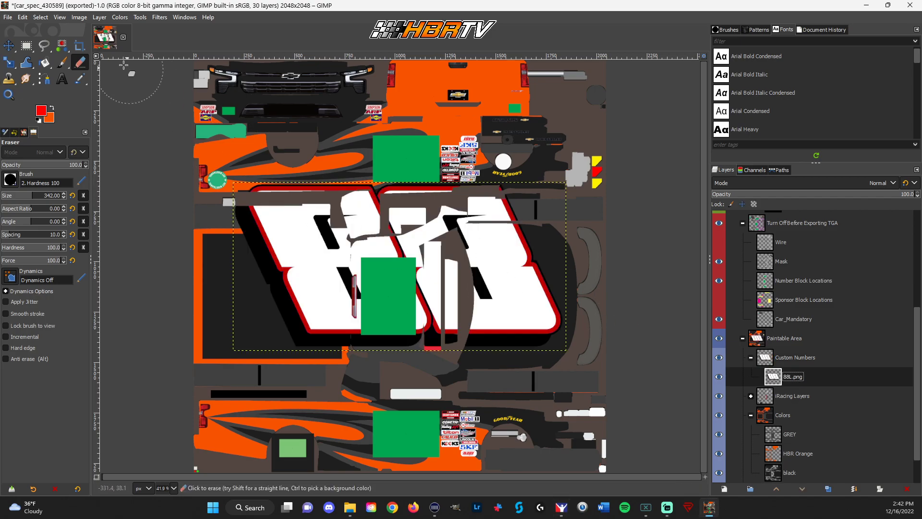
Scale the 88L.png number layer down to 271 × 137 px and center it on the green roof number block
key(shift+s)
click(349, 232)
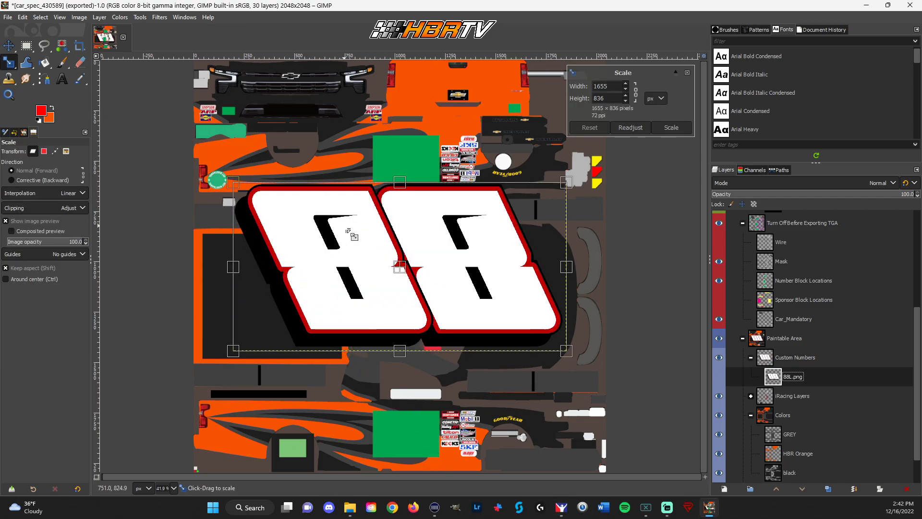
drag(349, 232, 502, 349)
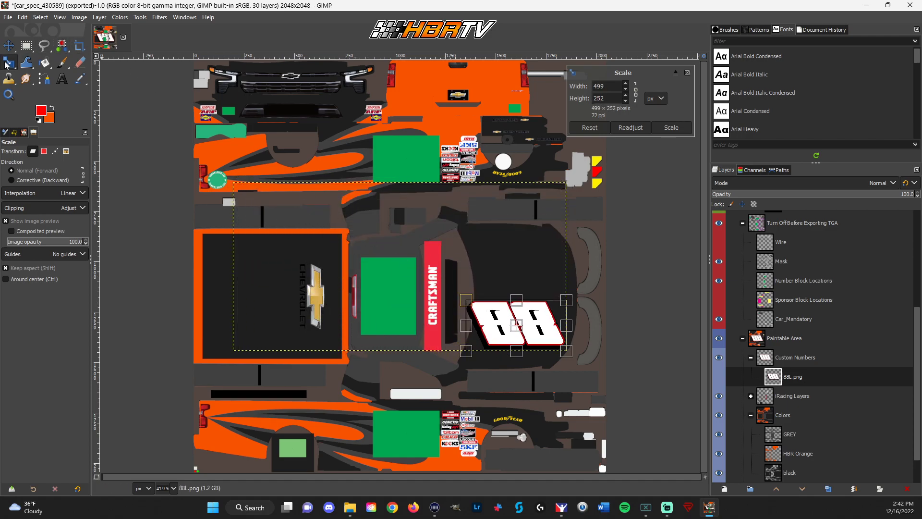
drag(527, 333, 402, 304)
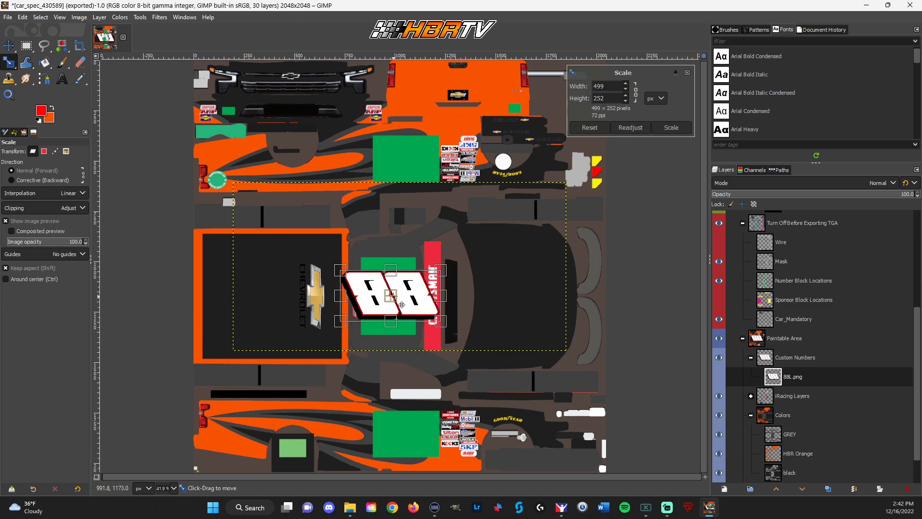
drag(361, 282, 397, 306)
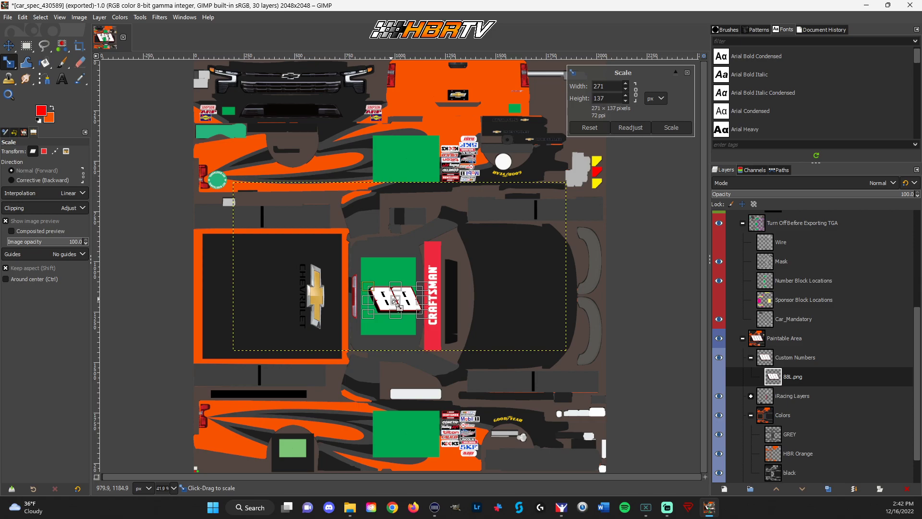
scroll(398, 305, up, 2)
drag(400, 307, 393, 307)
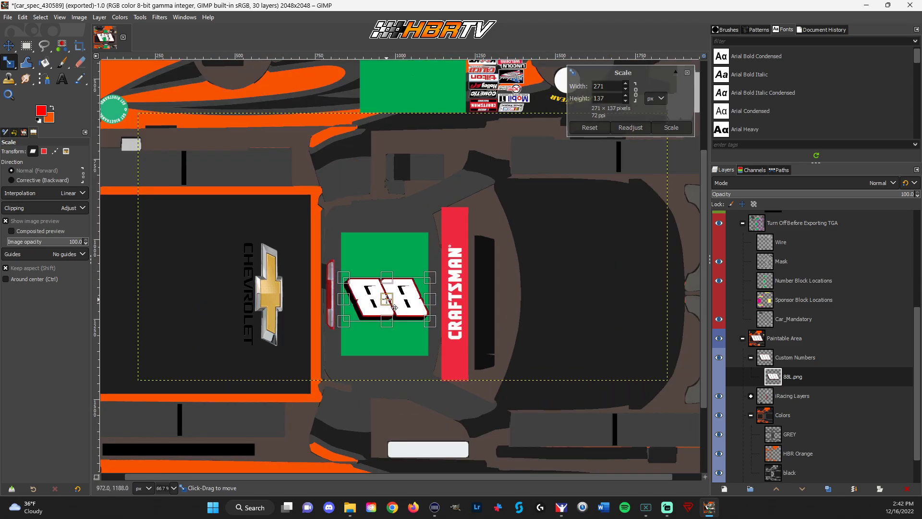
click(671, 127)
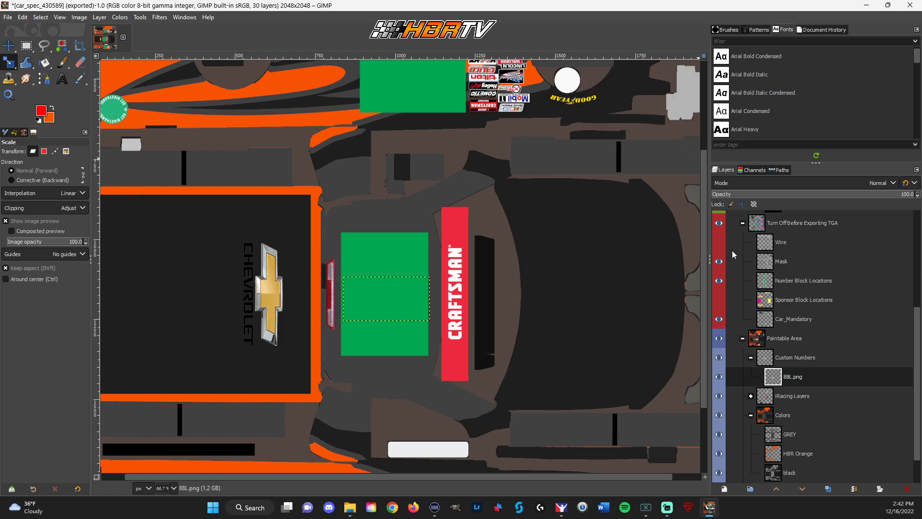
Hide Number Block Locations and export the image as TGA over the existing car_num file in the trucks silverado2019 folder
click(719, 280)
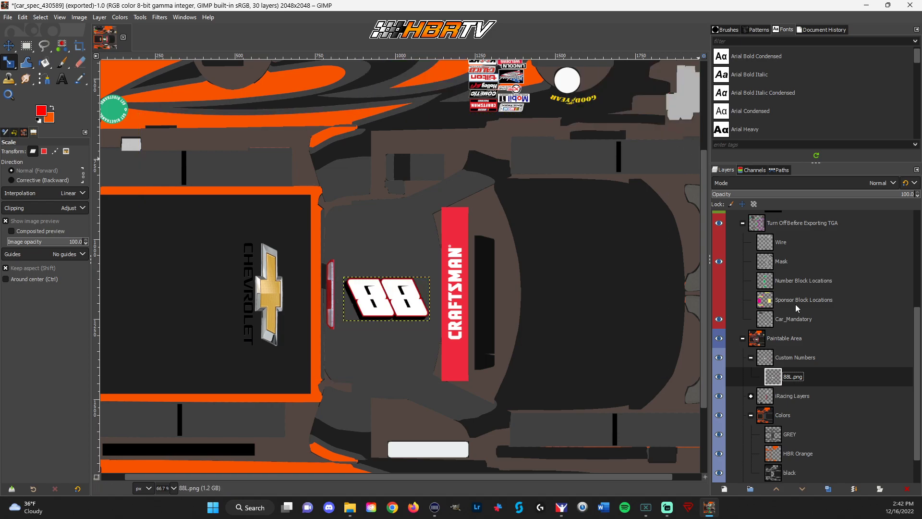
click(8, 17)
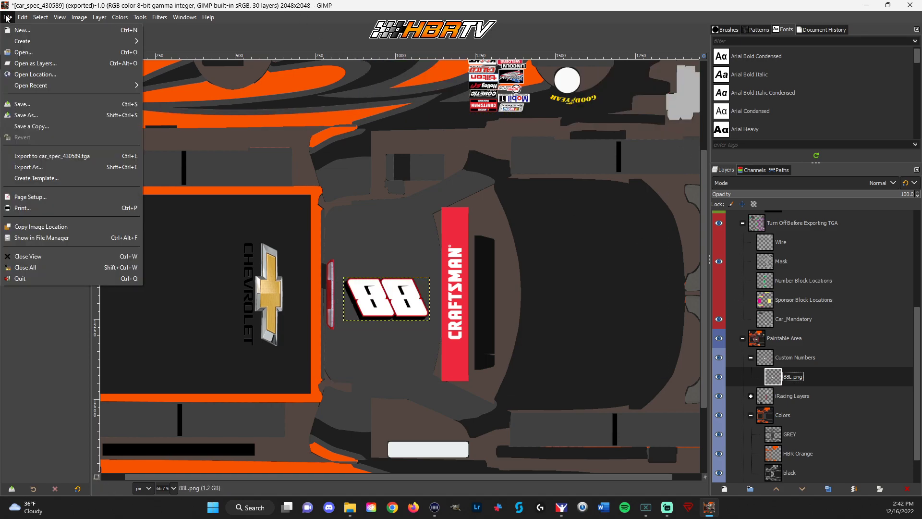
click(40, 168)
click(244, 107)
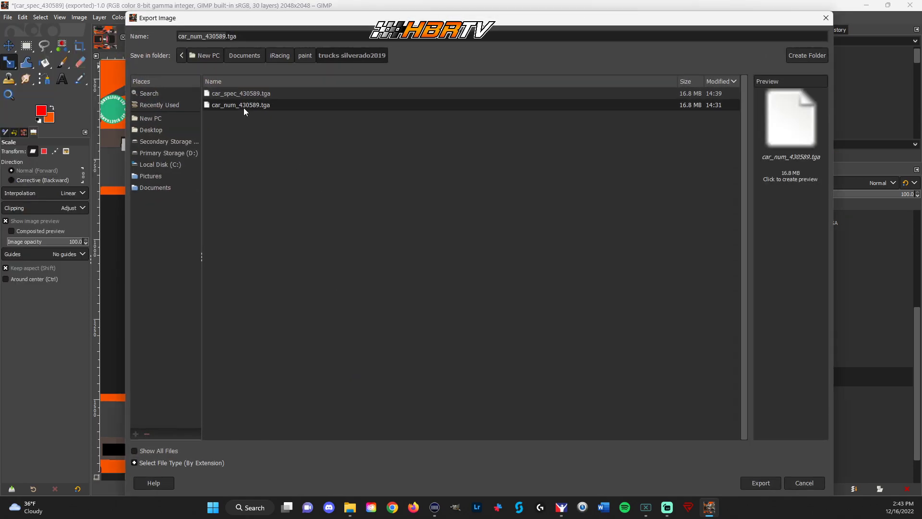
key(Return)
click(507, 304)
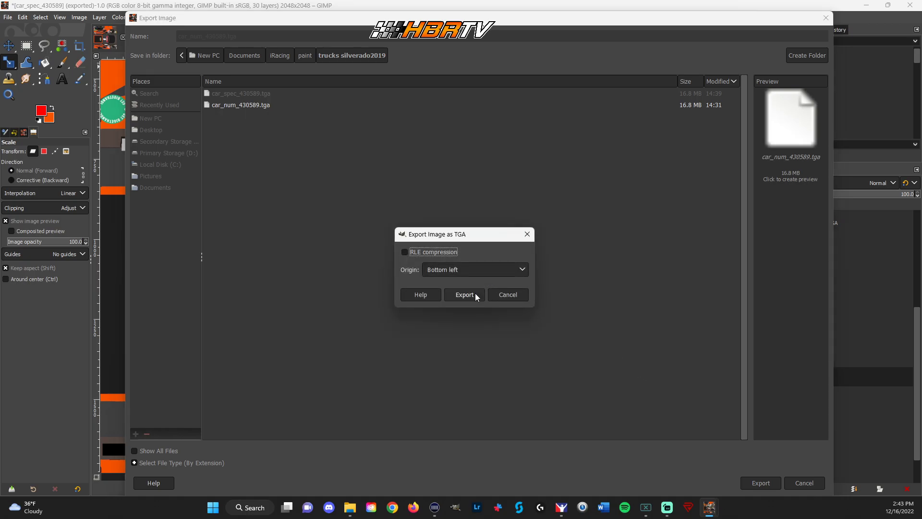
click(475, 293)
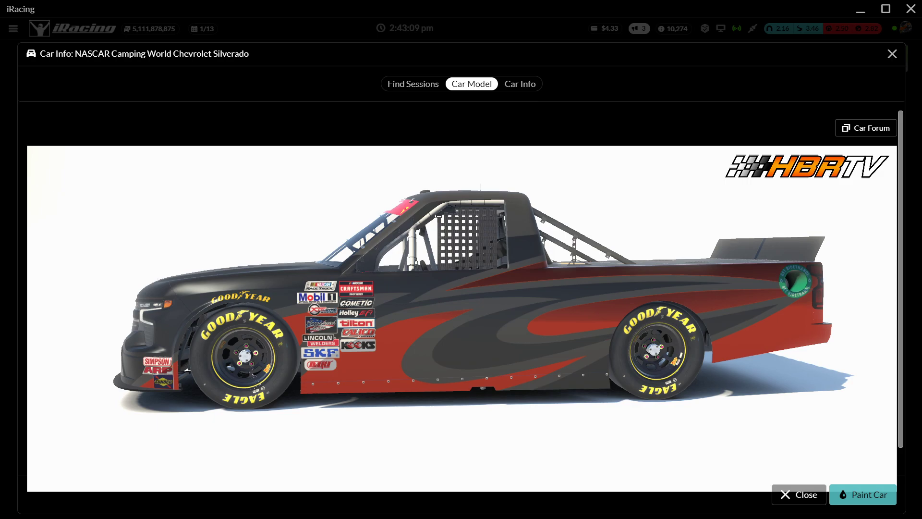
In iRacing, examine the 88's size and orientation on the Silverado's roof from above and from the side
drag(750, 242, 745, 342)
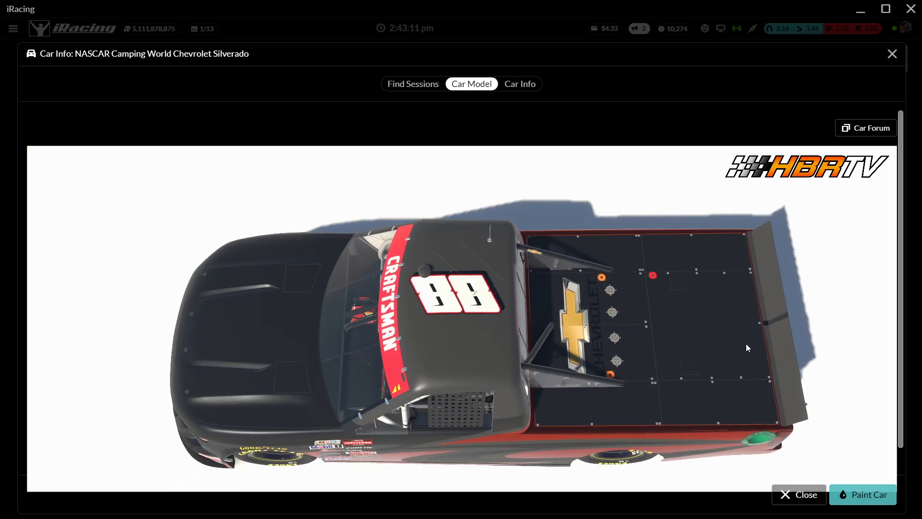
scroll(419, 348, up, 3)
scroll(448, 308, down, 5)
drag(448, 308, 433, 296)
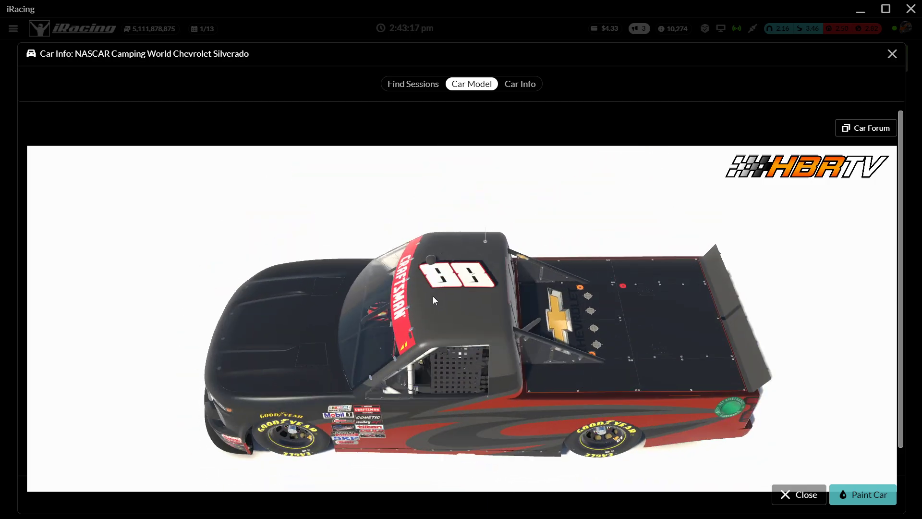
scroll(486, 336, down, 3)
drag(486, 336, 432, 383)
scroll(528, 299, up, 3)
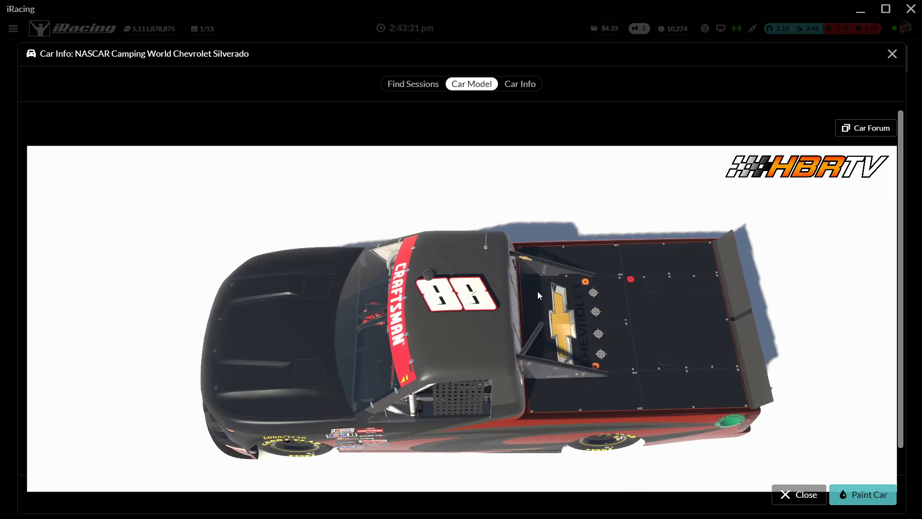
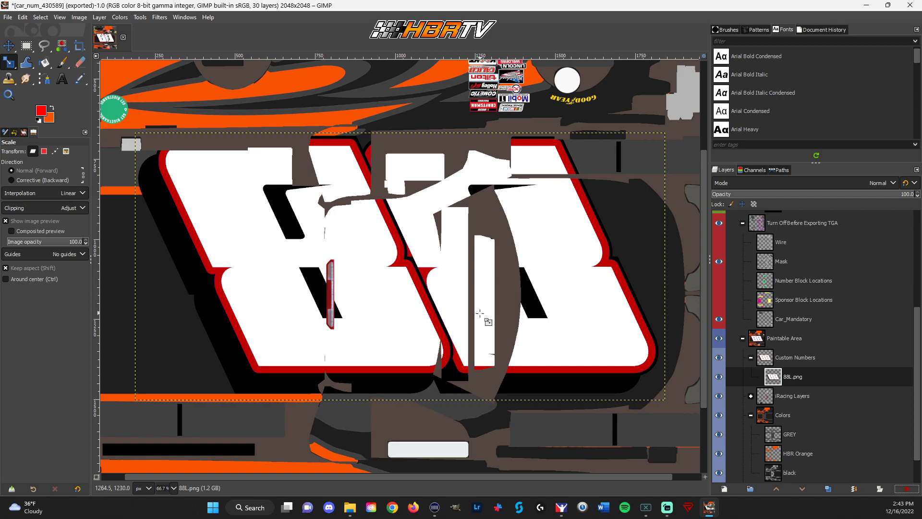
Back in GIMP, rotate the full-size 88L.png number layer by 180 degrees
key(shift+r)
click(479, 314)
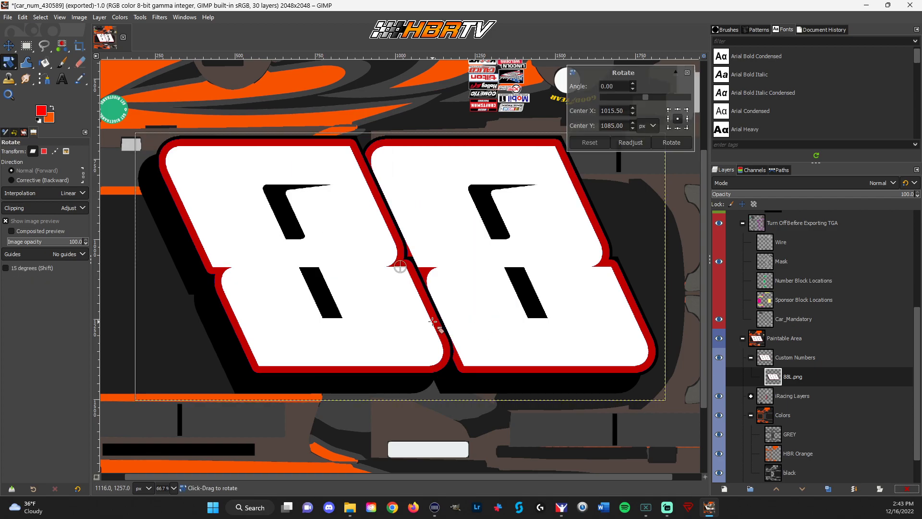
text(180)
key(Return)
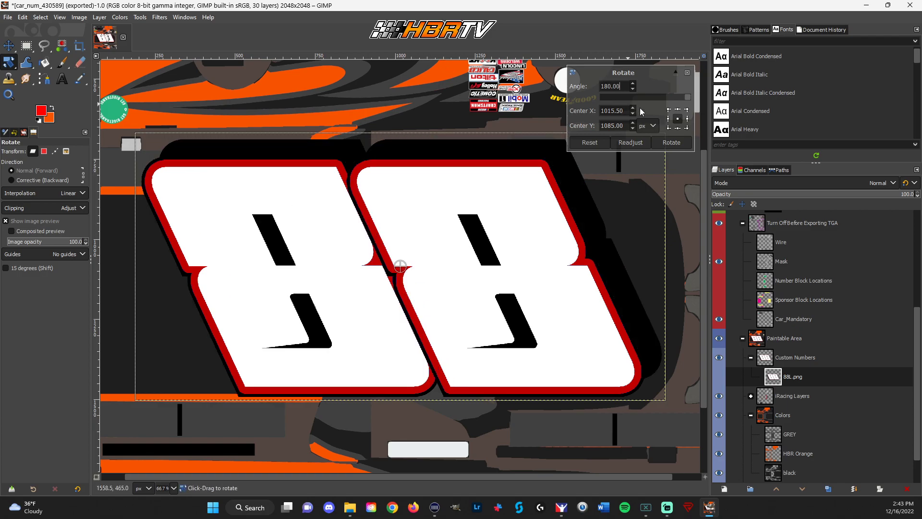
click(672, 142)
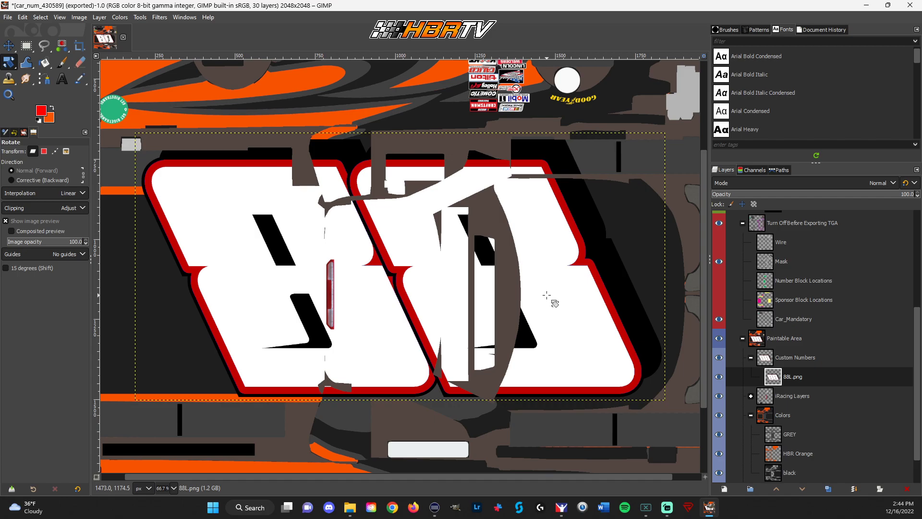
key(shift+s)
drag(174, 182, 318, 250)
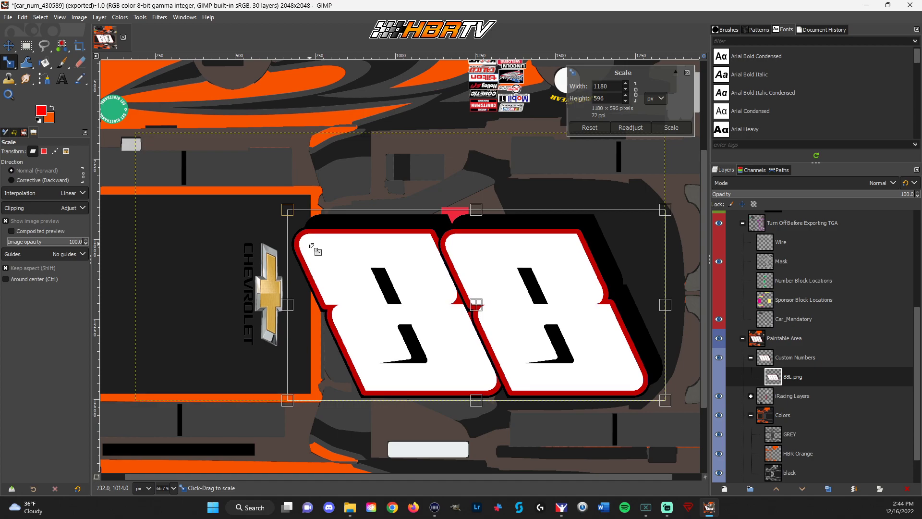
click(588, 128)
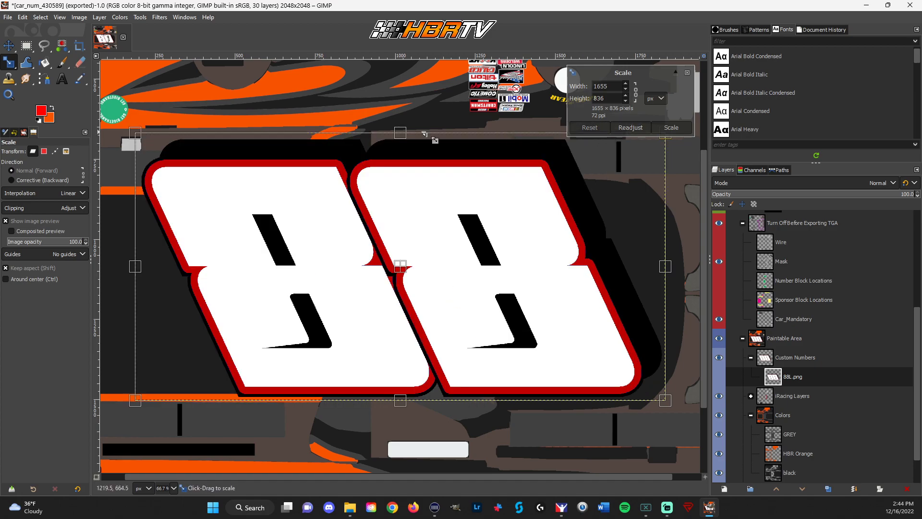
Show Number Block Locations and use the Perspective tool to bring the 88 layer's four corners to the green roof block
click(8, 64)
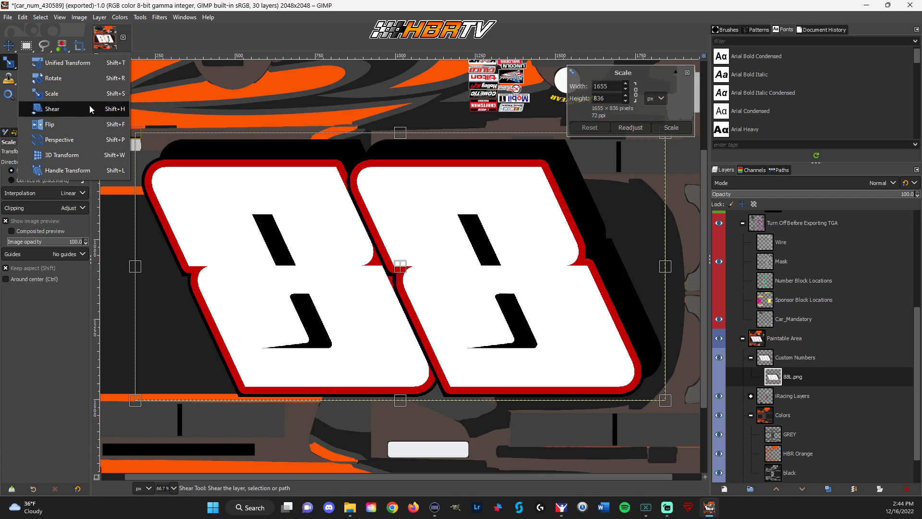
click(73, 141)
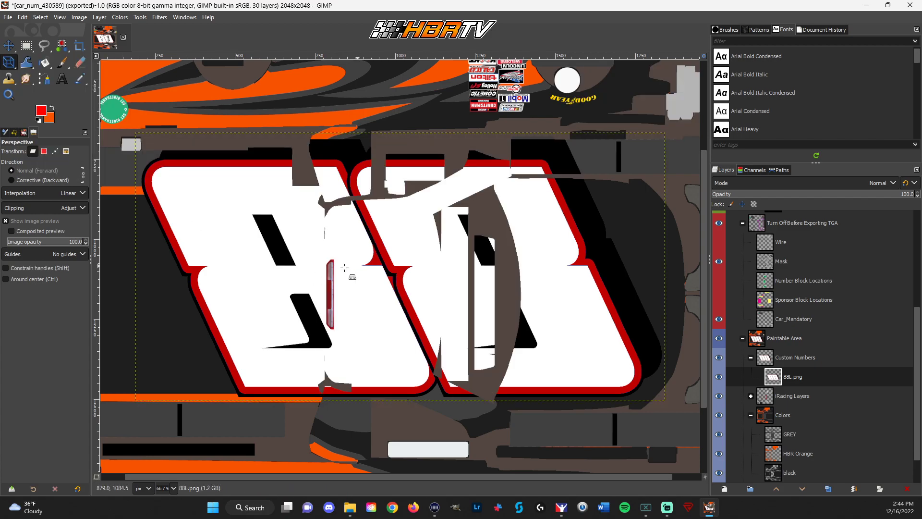
click(143, 153)
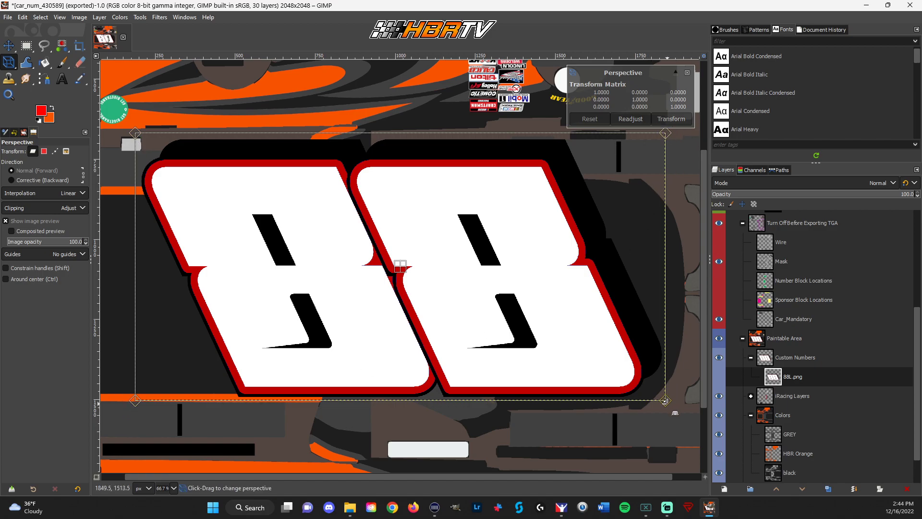
click(718, 281)
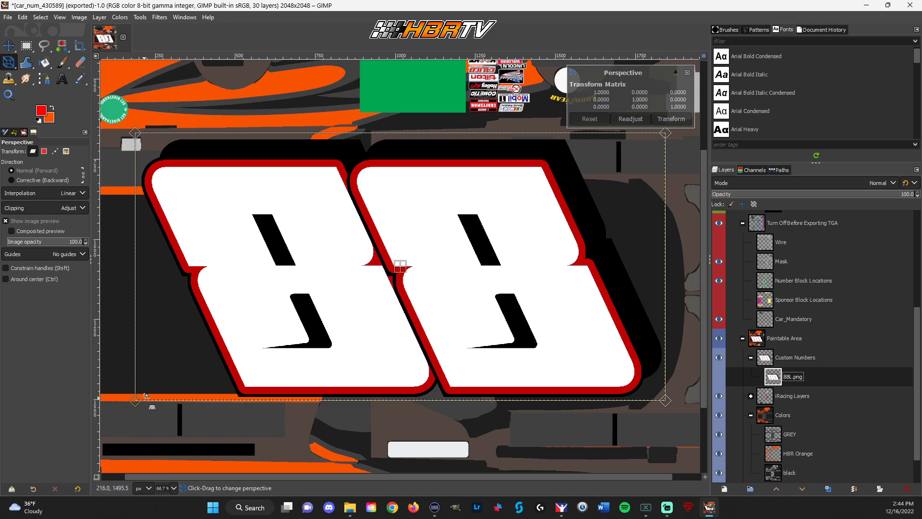
drag(135, 400, 342, 355)
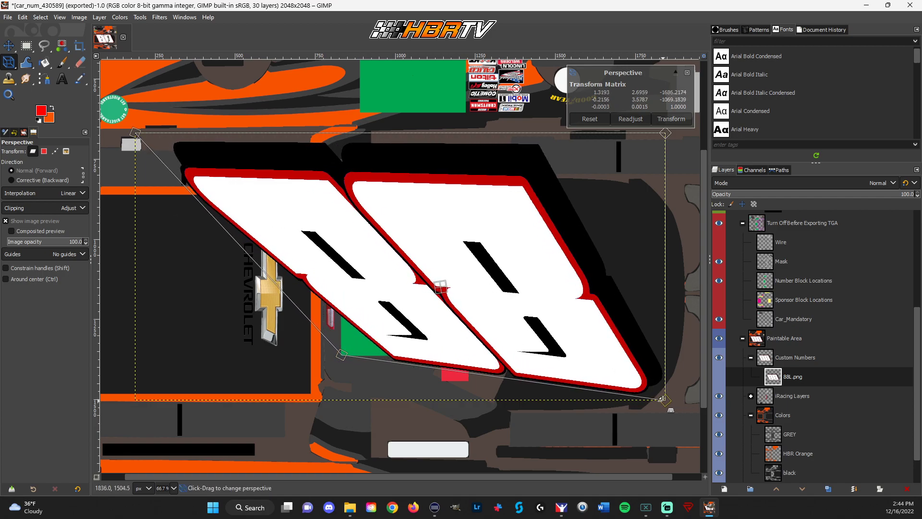
drag(665, 400, 427, 356)
drag(136, 135, 344, 235)
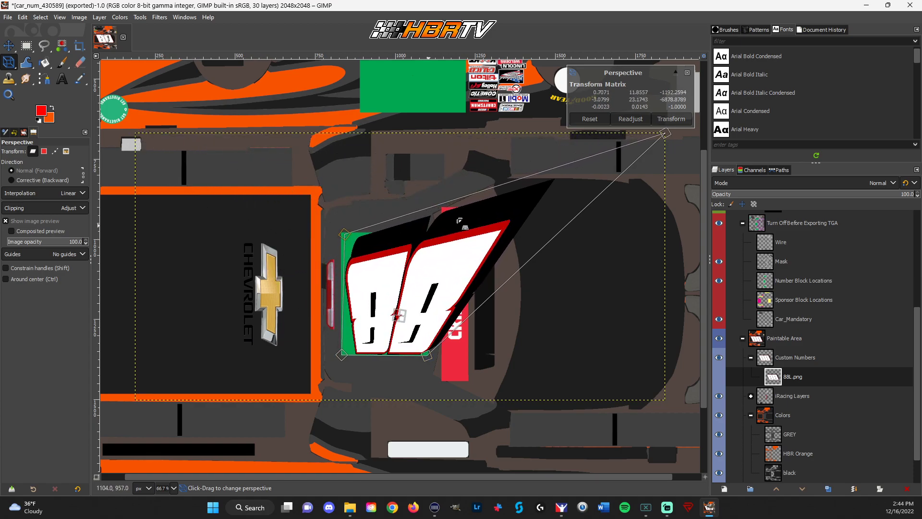
drag(665, 134, 428, 233)
Align the 88's perspective corners precisely with the green roof block, apply the transform, and hide Number Block Locations
key(1)
key(plus)
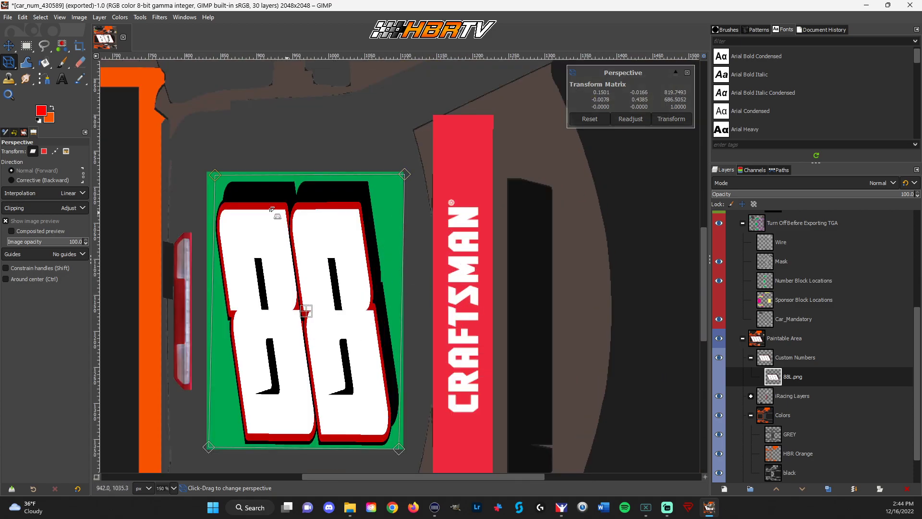
drag(213, 174, 205, 171)
drag(403, 174, 403, 171)
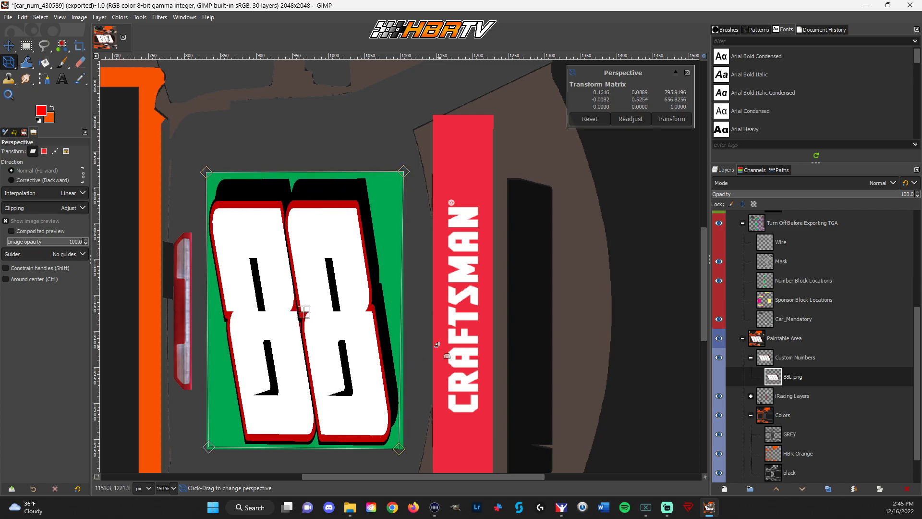
drag(210, 451, 209, 453)
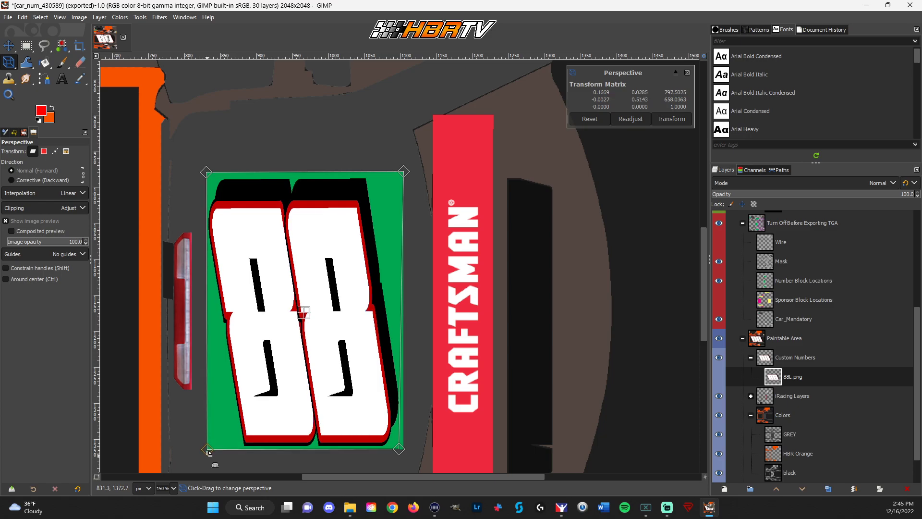
drag(398, 448, 403, 449)
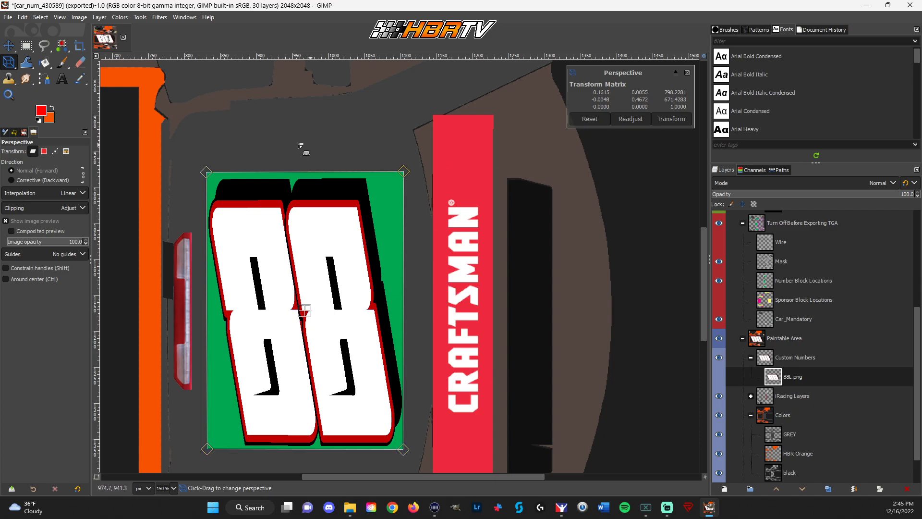
click(671, 119)
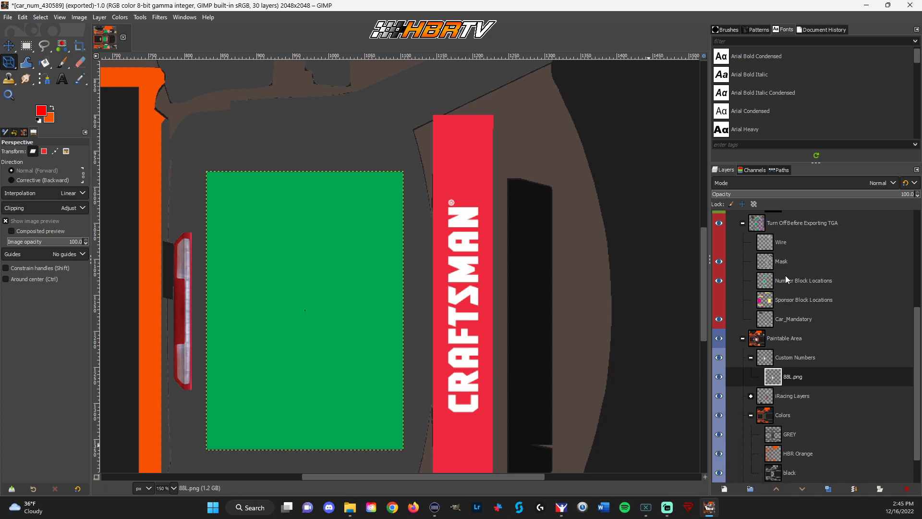
click(718, 281)
key(shift+ctrl+j)
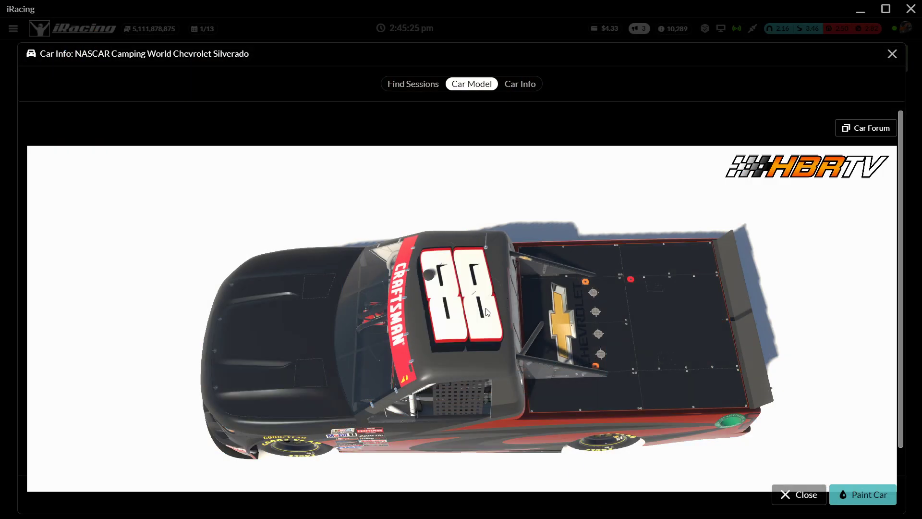
In iRacing, inspect the stretched and rotated 88 on the truck's roof from above, from the side and from farther away
scroll(488, 370, down, 3)
mouse_move(489, 370)
mouse_down()
mouse_move(586, 350)
mouse_move(547, 395)
mouse_move(480, 385)
mouse_up()
scroll(478, 312, up, 3)
scroll(479, 314, down, 2)
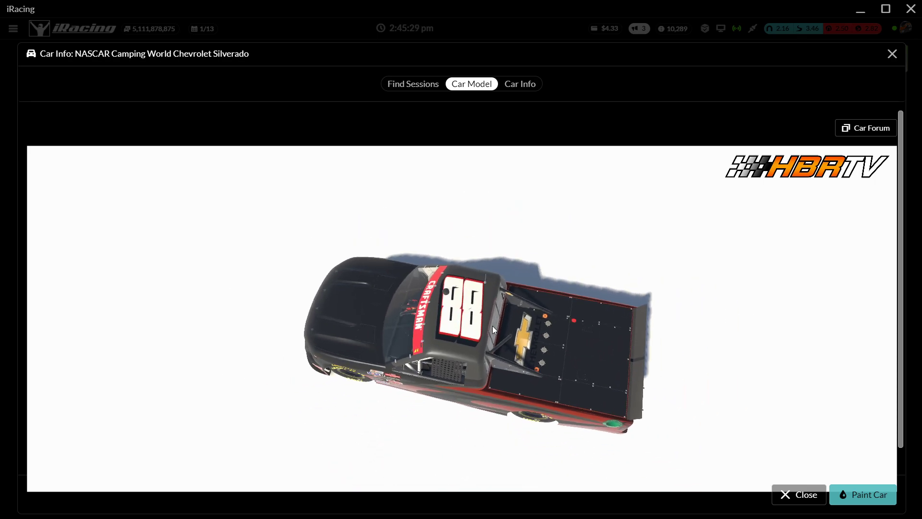
drag(475, 313, 494, 305)
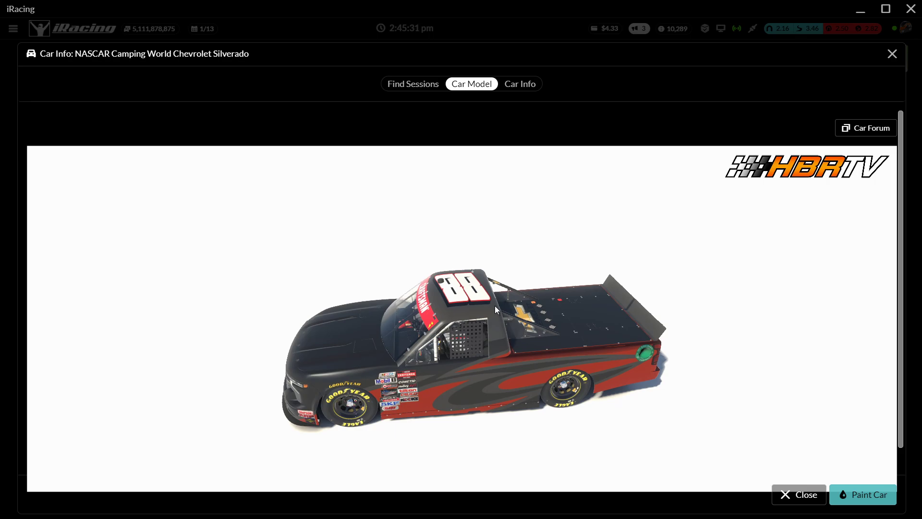
scroll(494, 305, down, 2)
drag(448, 325, 447, 388)
scroll(512, 348, up, 3)
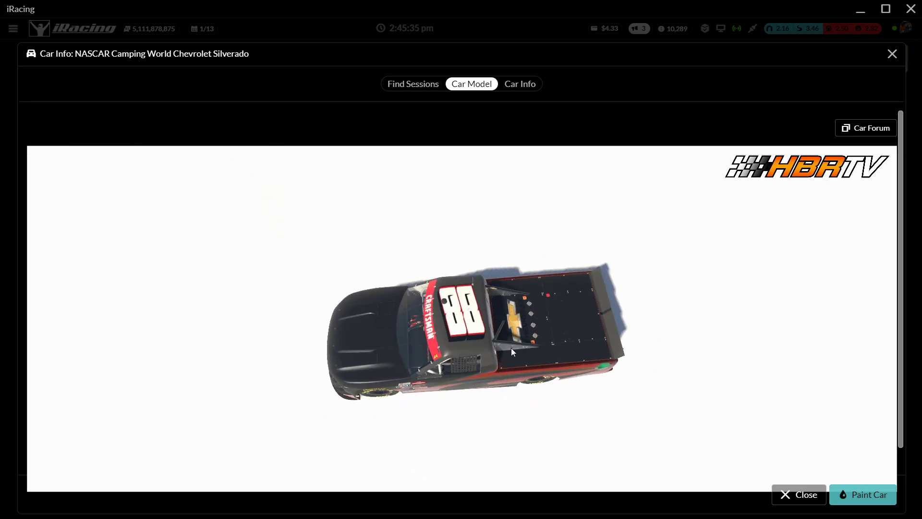
Examine the roof 88 from above at several distances, then the truck's bare side where the door number belongs
mouse_move(474, 372)
mouse_down()
mouse_move(498, 317)
mouse_move(502, 340)
mouse_move(446, 324)
mouse_move(427, 338)
mouse_move(476, 344)
mouse_move(476, 387)
mouse_up()
scroll(497, 316, down, 2)
scroll(478, 305, up, 2)
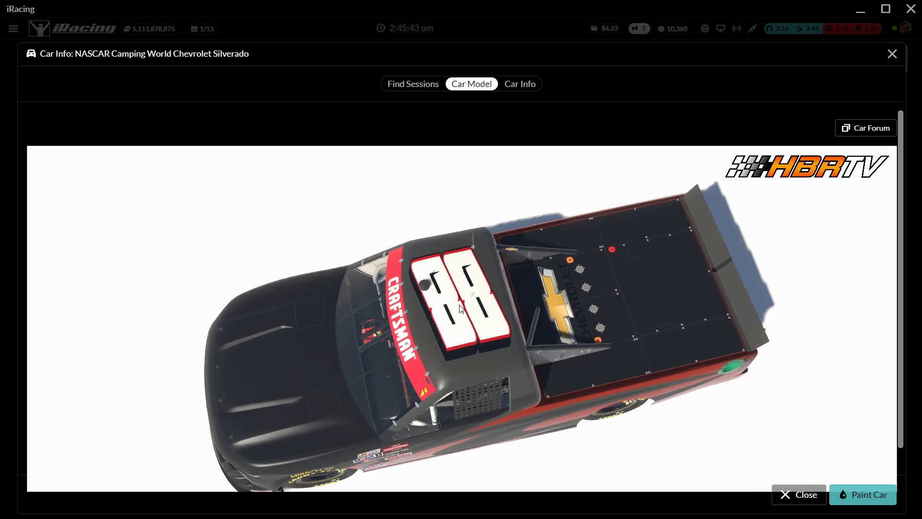
drag(491, 336, 487, 365)
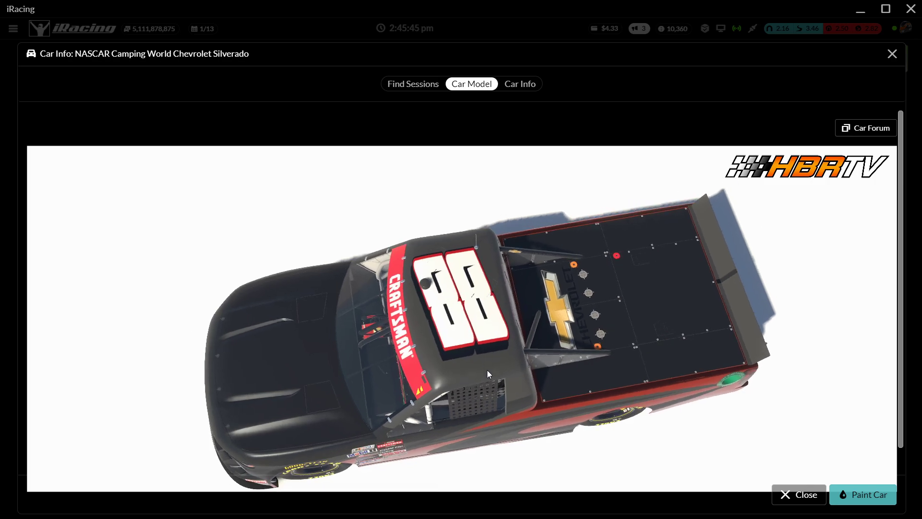
scroll(448, 325, down, 5)
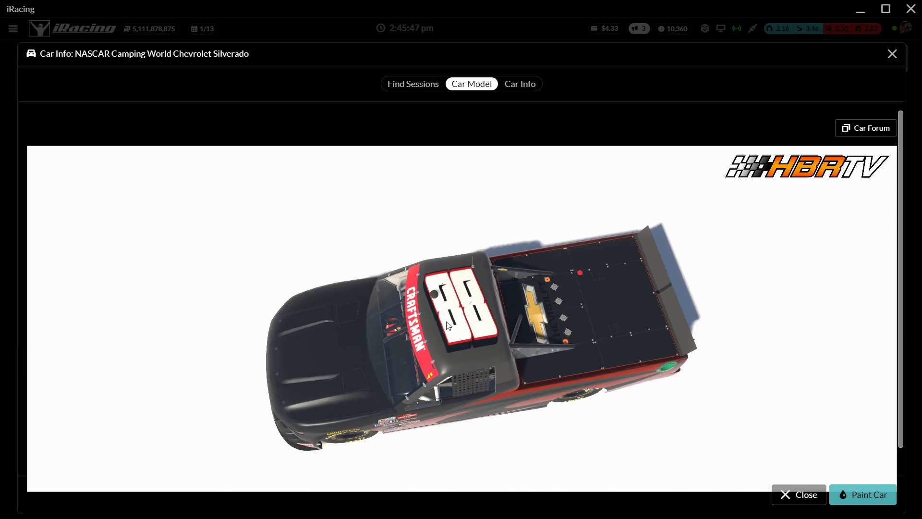
scroll(477, 339, up, 4)
drag(487, 347, 484, 370)
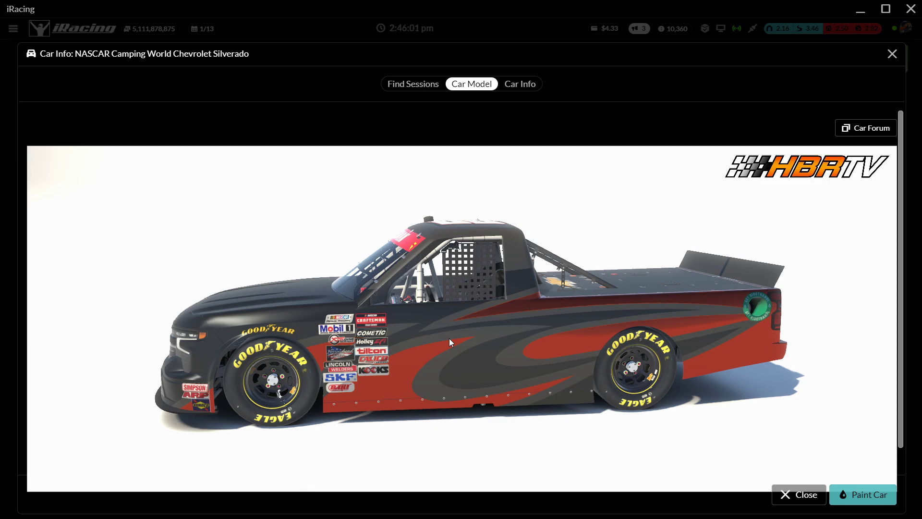
drag(442, 324, 503, 260)
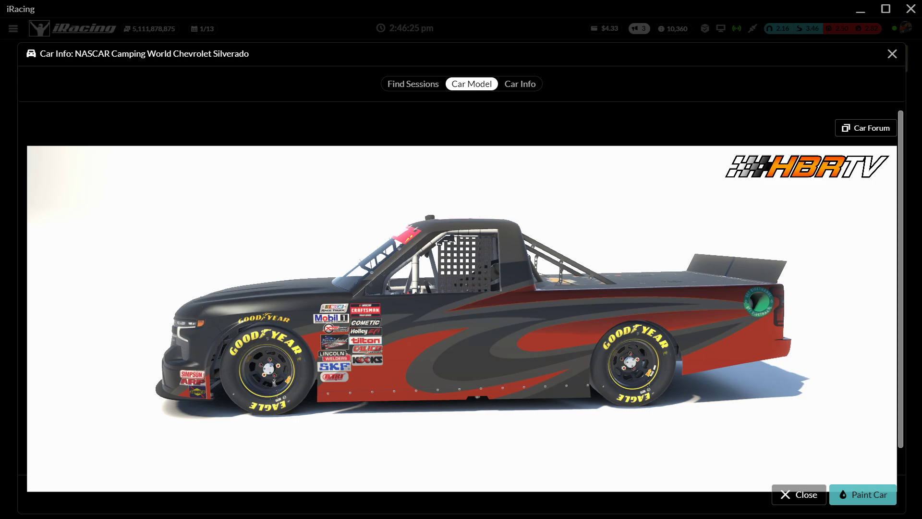
drag(237, 343, 428, 322)
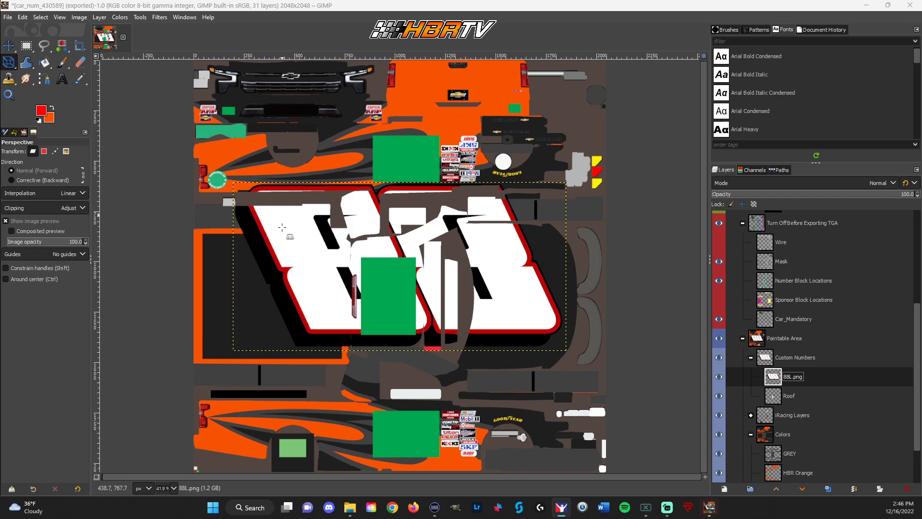
In GIMP, scale the full-size 88L.png layer to 330 × 167 px over the lower green side block and hide Number Block Locations
drag(531, 209, 491, 246)
key(ctrl+z)
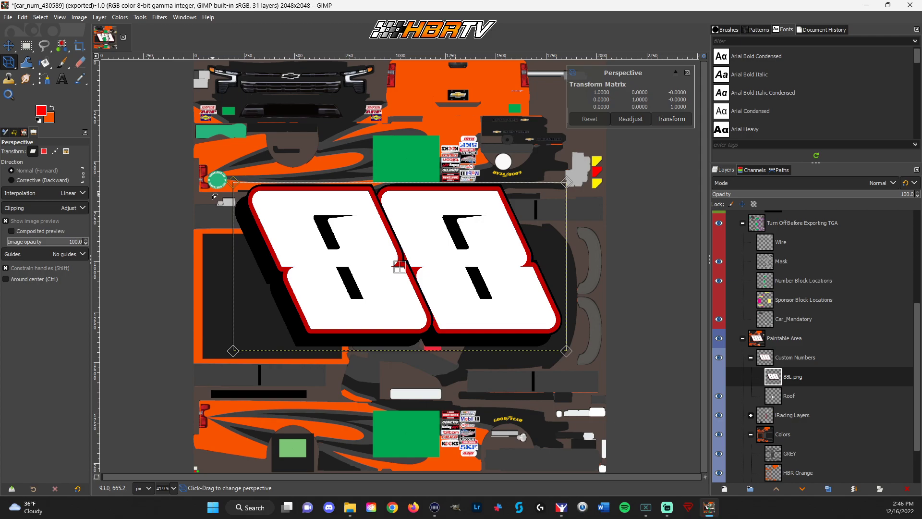
key(shift+s)
drag(298, 199, 470, 450)
scroll(402, 412, up, 2)
scroll(403, 417, down, 1)
drag(422, 426, 418, 426)
scroll(417, 426, down, 2)
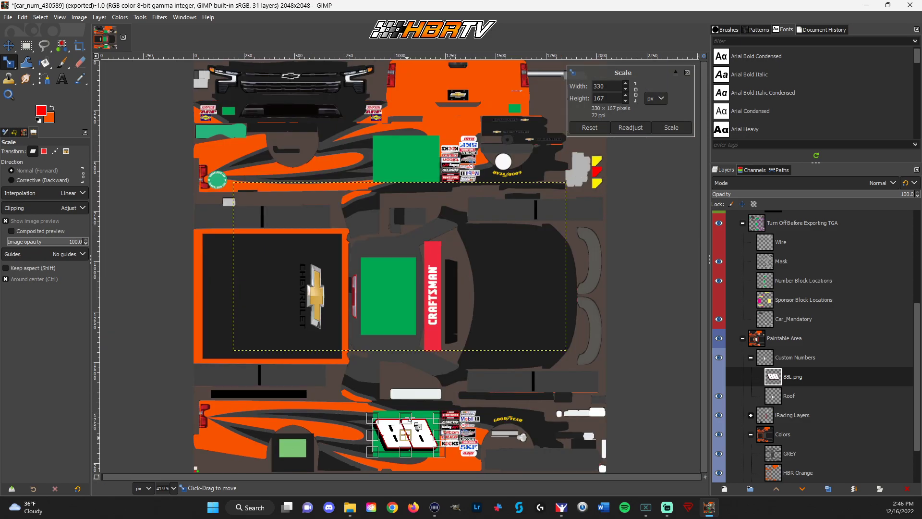
scroll(417, 425, up, 6)
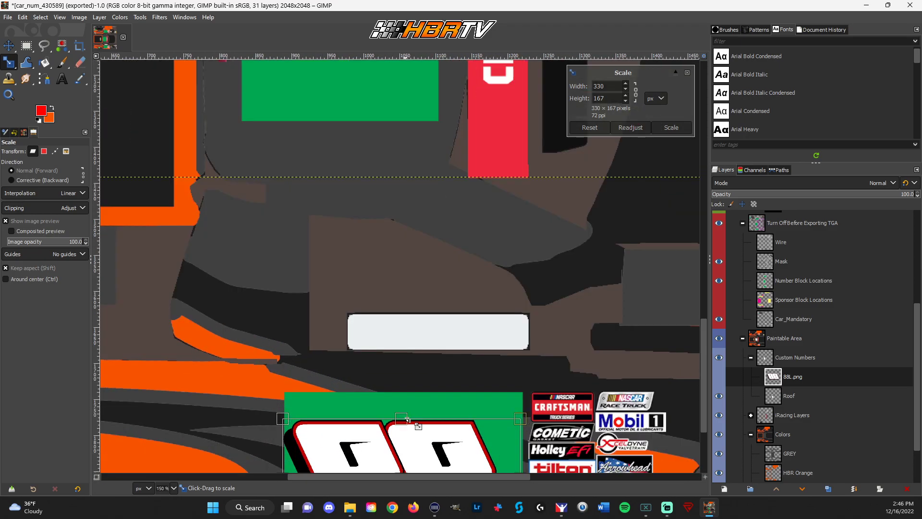
scroll(407, 419, down, 6)
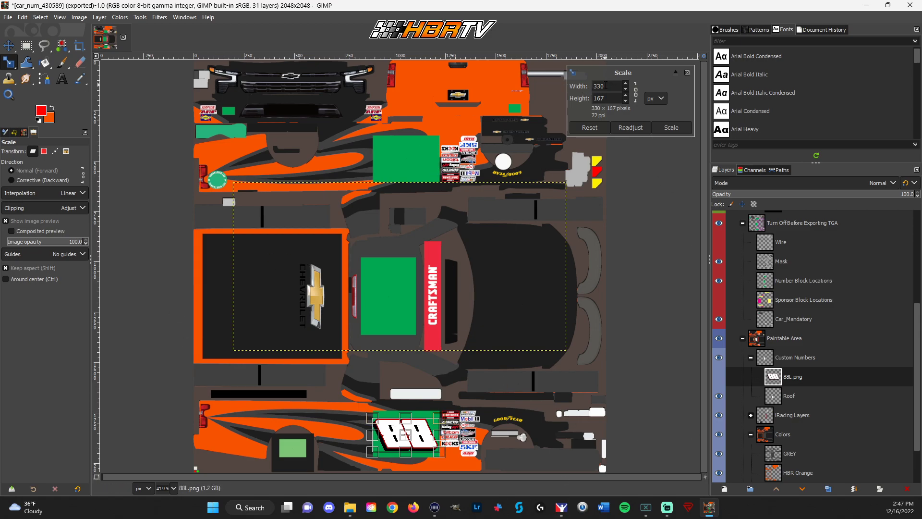
click(671, 127)
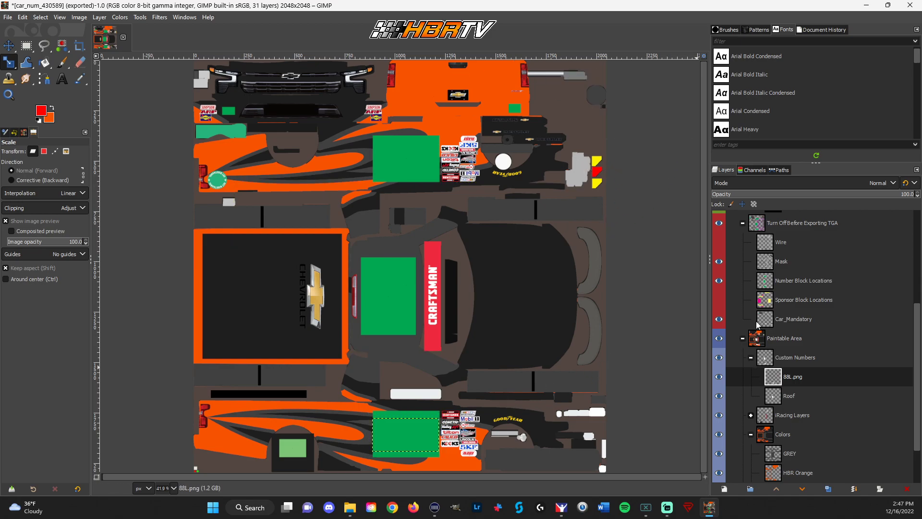
click(719, 281)
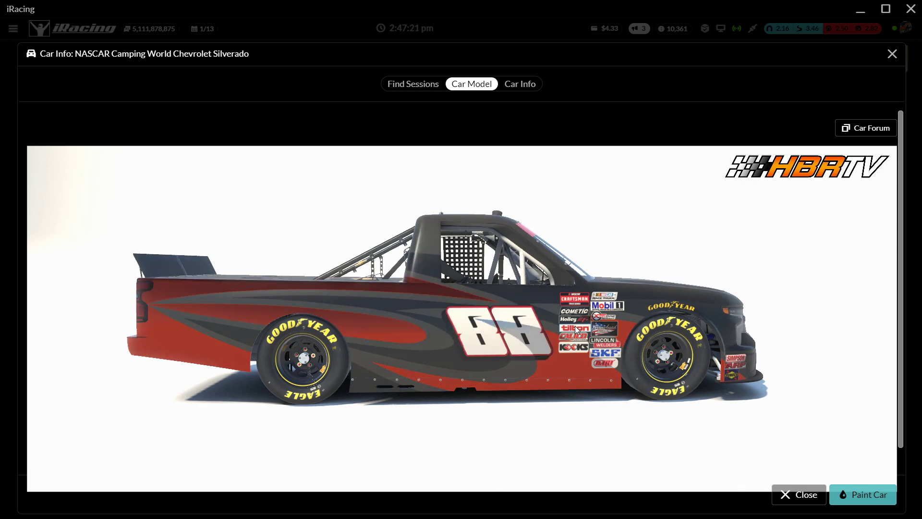
In iRacing, inspect the 88 on the truck's right side up close, from farther away and from several angles
scroll(575, 324, up, 10)
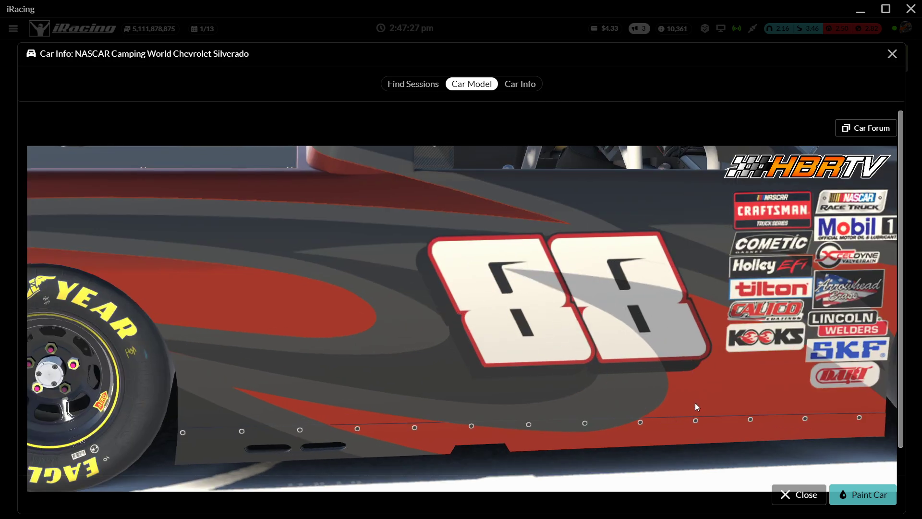
drag(711, 346, 569, 363)
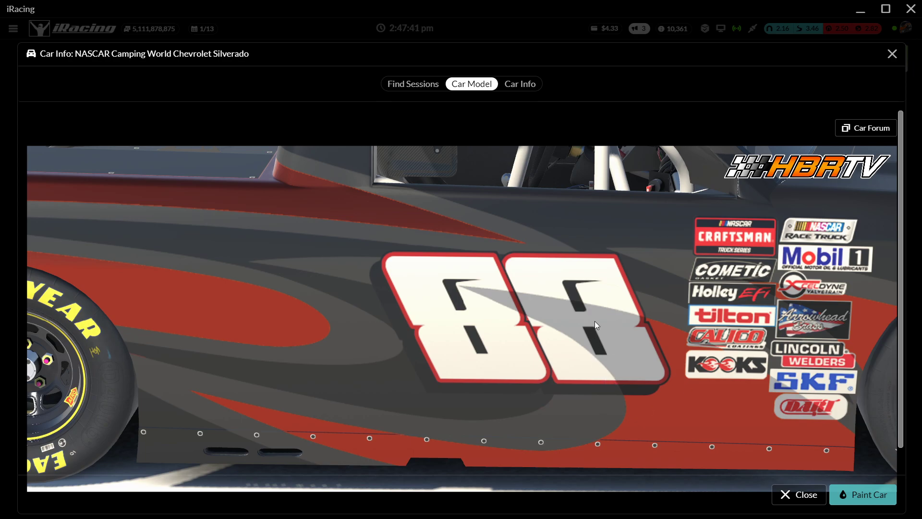
scroll(595, 321, down, 5)
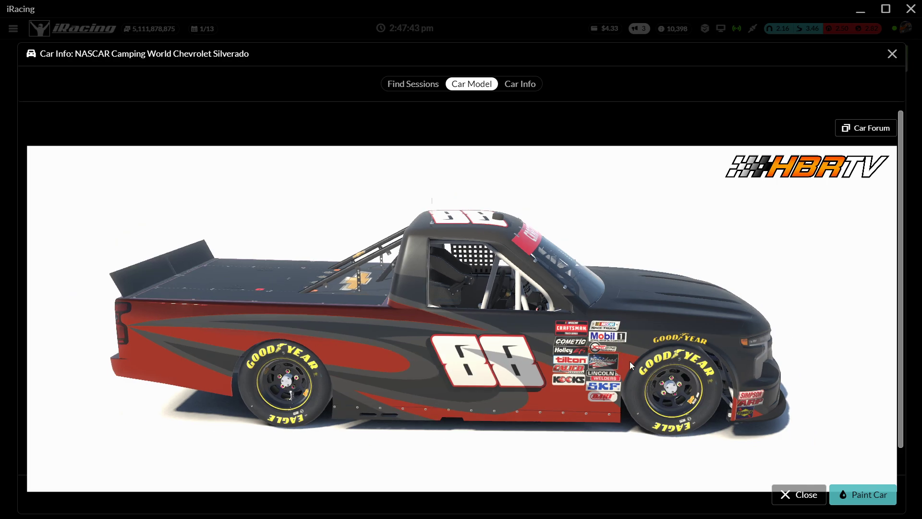
drag(630, 361, 592, 344)
scroll(472, 352, up, 3)
scroll(471, 346, down, 3)
drag(481, 352, 508, 353)
scroll(507, 351, up, 3)
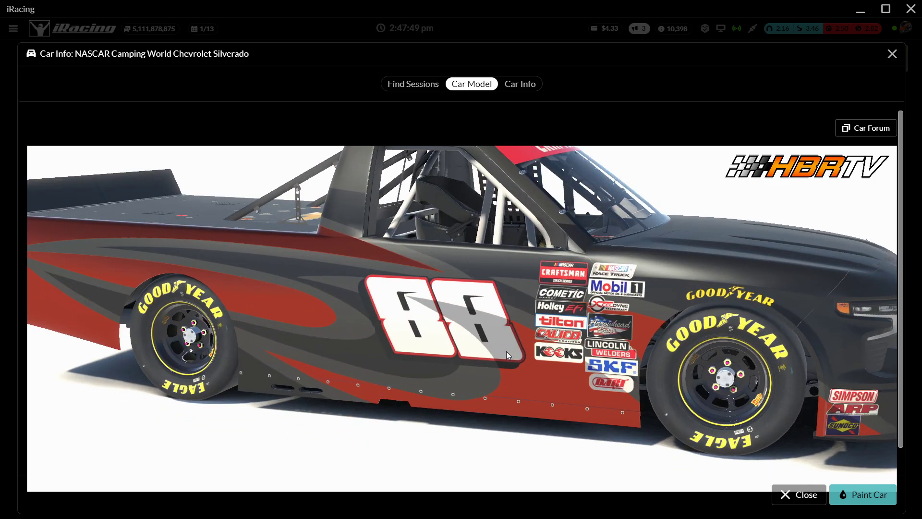
scroll(505, 353, down, 3)
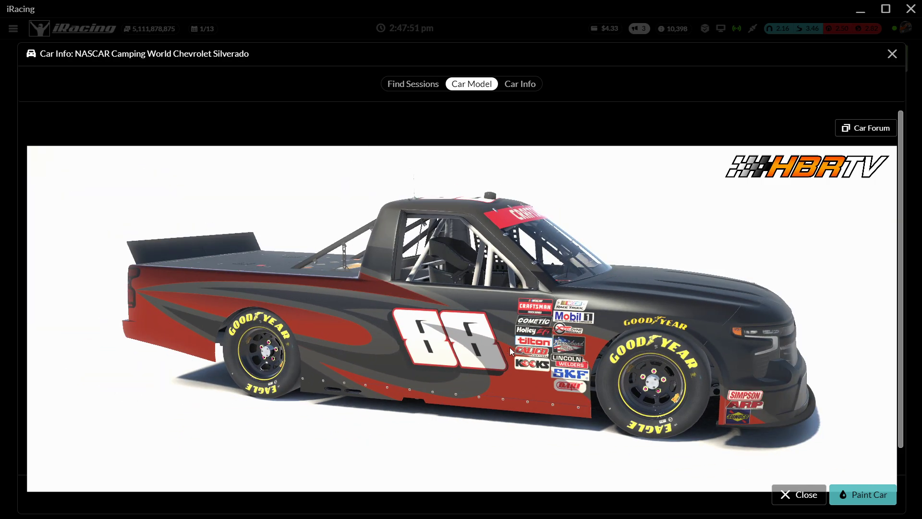
scroll(515, 367, up, 6)
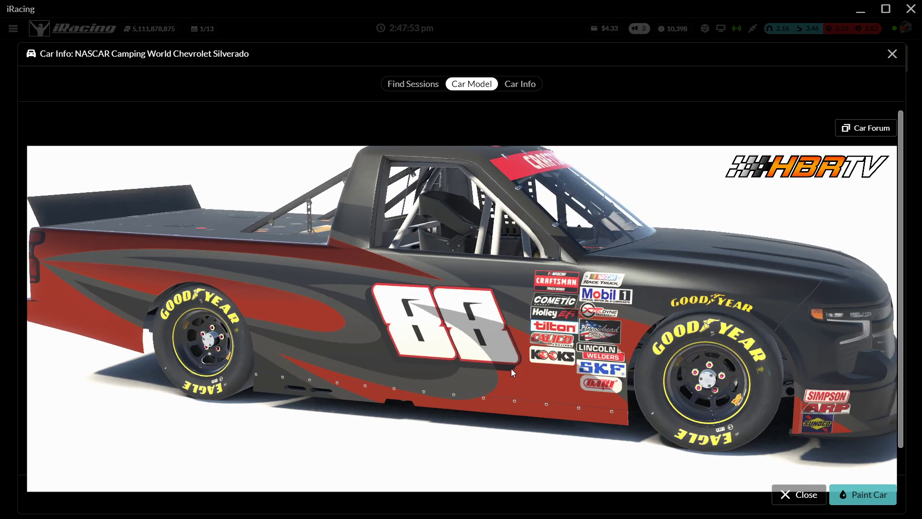
scroll(418, 267, down, 6)
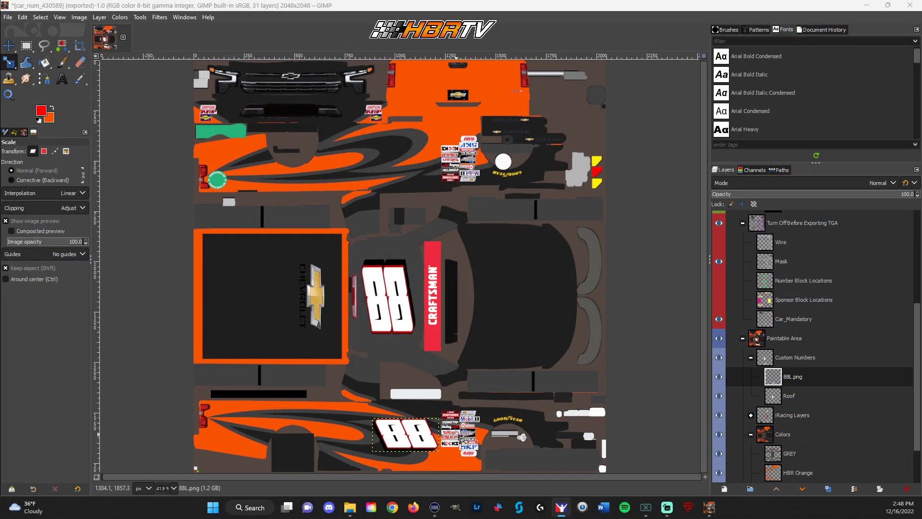
Back in GIMP, rename the 88L.png layer in the Custom Numbers group to Right Side
click(423, 435)
scroll(408, 434, up, 3)
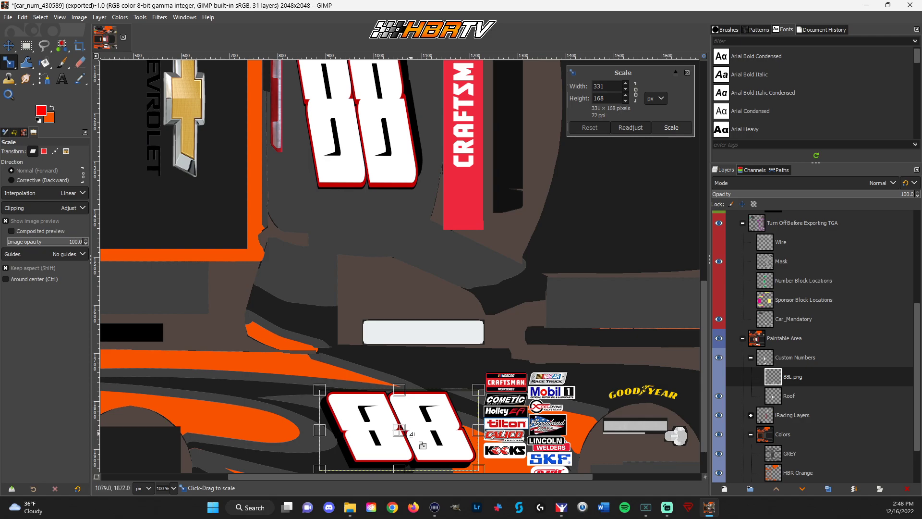
click(8, 46)
scroll(481, 424, down, 2)
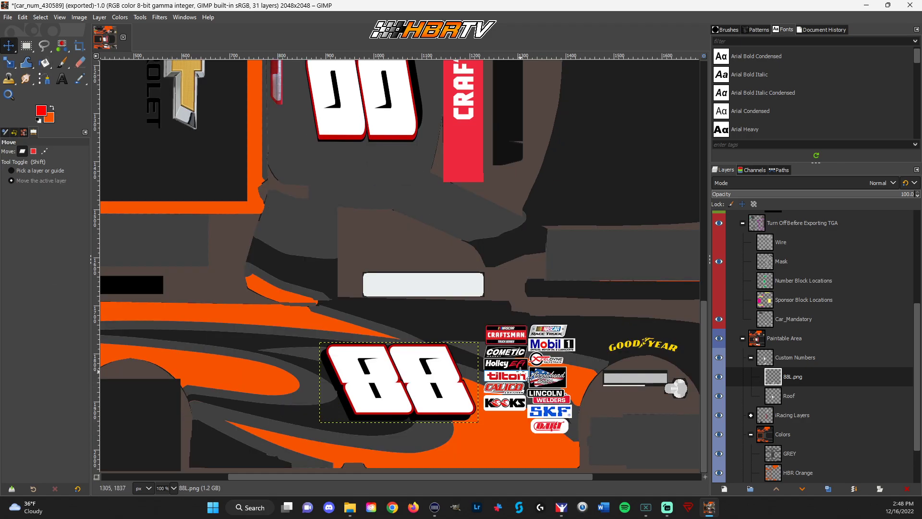
double_click(811, 376)
text(Right Side)
click(814, 362)
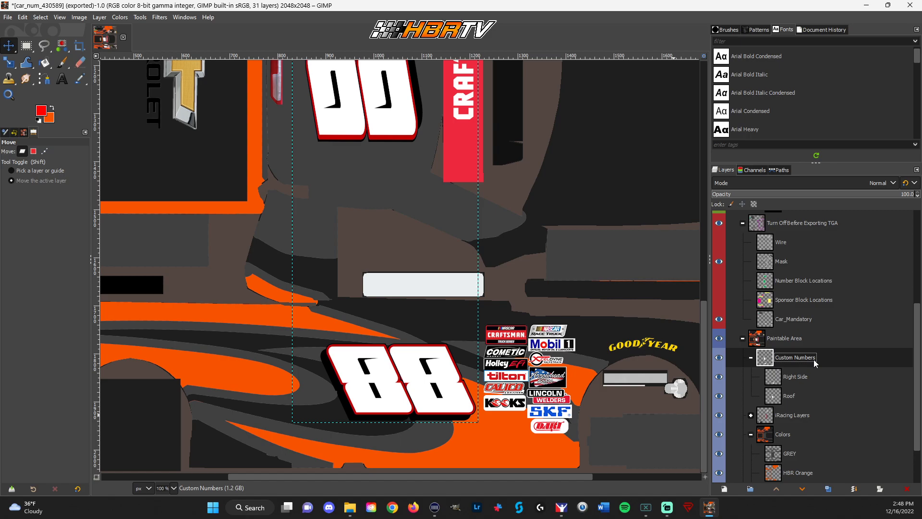
click(813, 379)
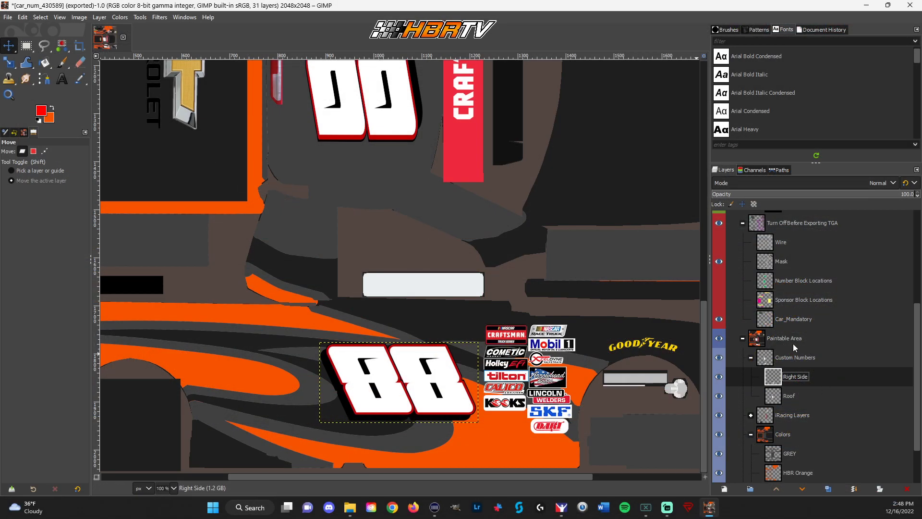
Use Select by Color on the Right Side layer to select the white fill of the 88
right_click(60, 47)
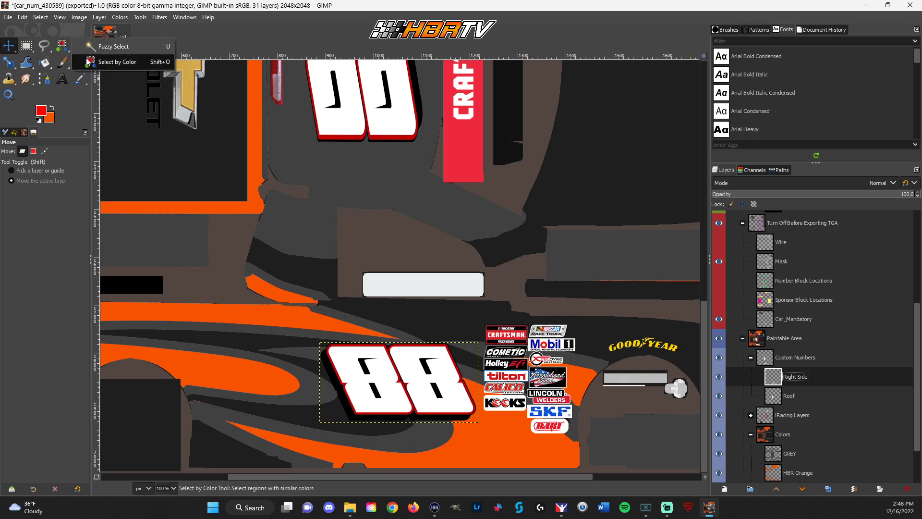
click(89, 61)
click(438, 371)
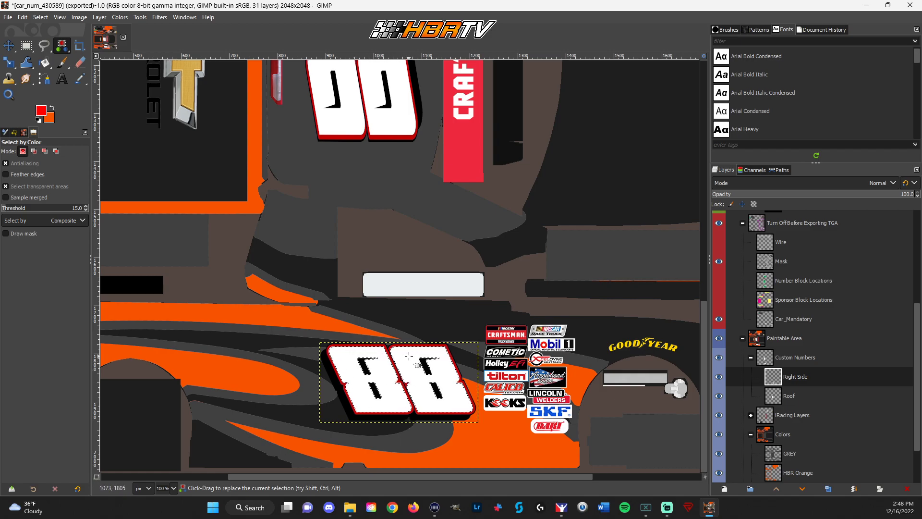
Show the Custom Spec Map group and erase the selected 88 shape from Base Paint #2 in the Red Channel Metallic group
scroll(821, 413, up, 5)
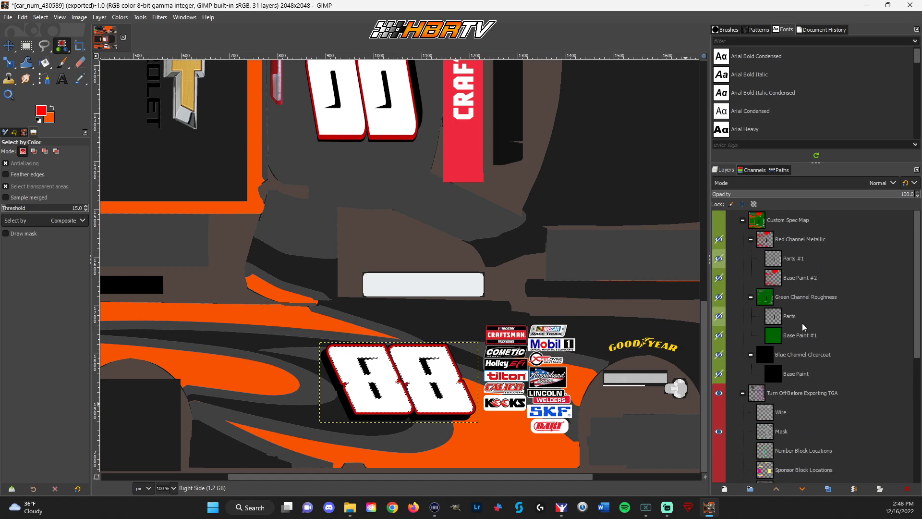
click(719, 220)
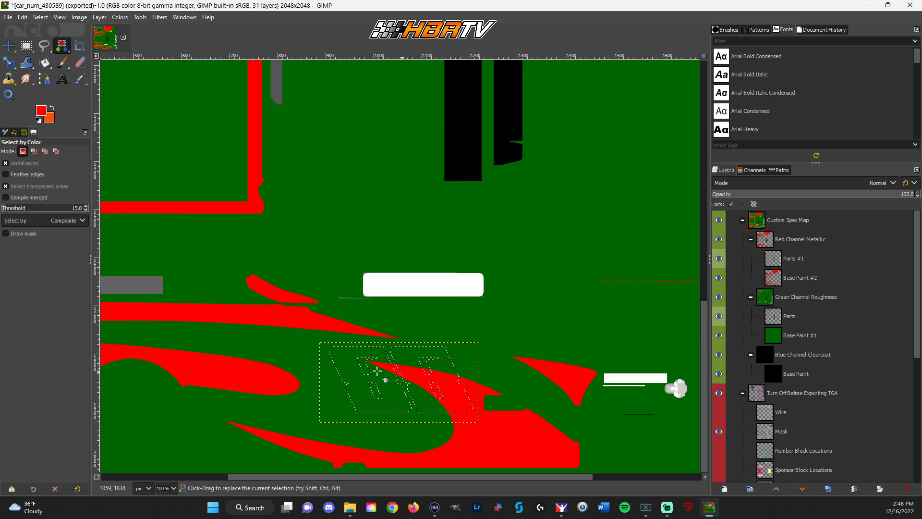
click(806, 278)
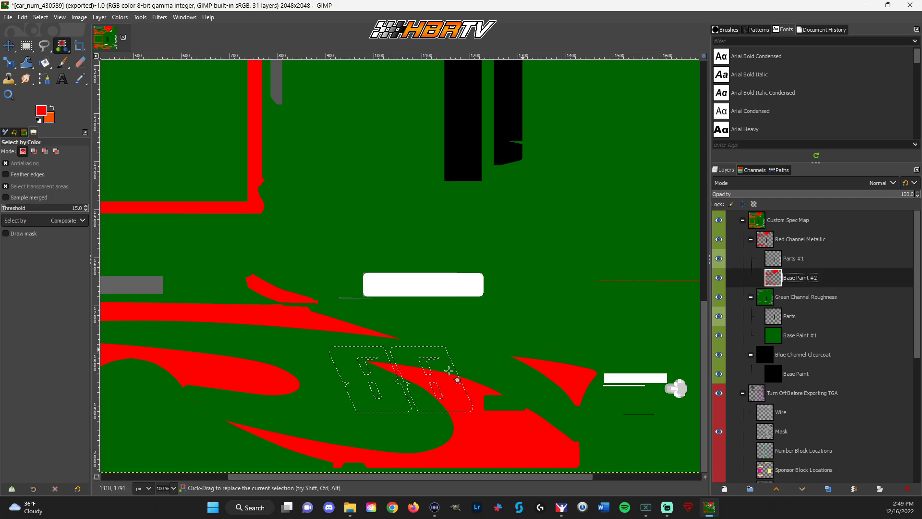
click(78, 64)
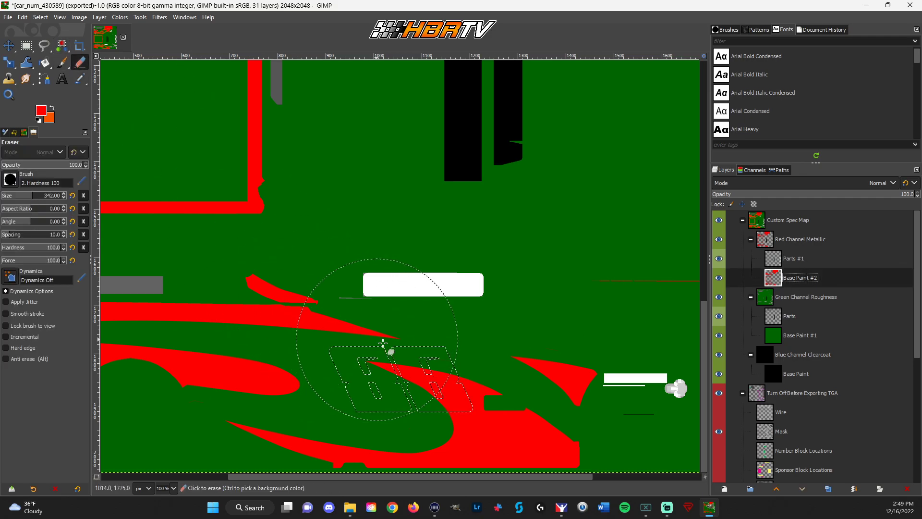
click(408, 356)
key(ctrl+shift+a)
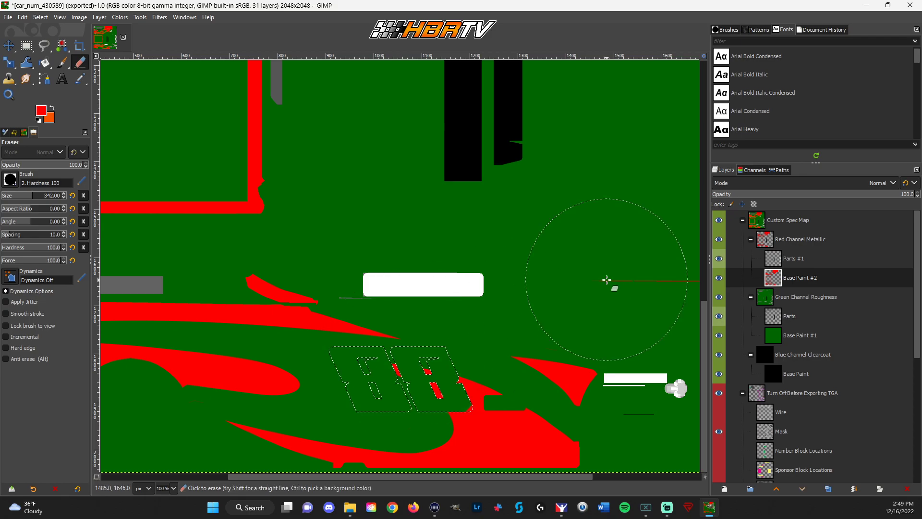
Export the spec map over the existing car_spec TGA in the trucks silverado2019 folder, and clear the 88 selection in GIMP
click(7, 18)
click(10, 168)
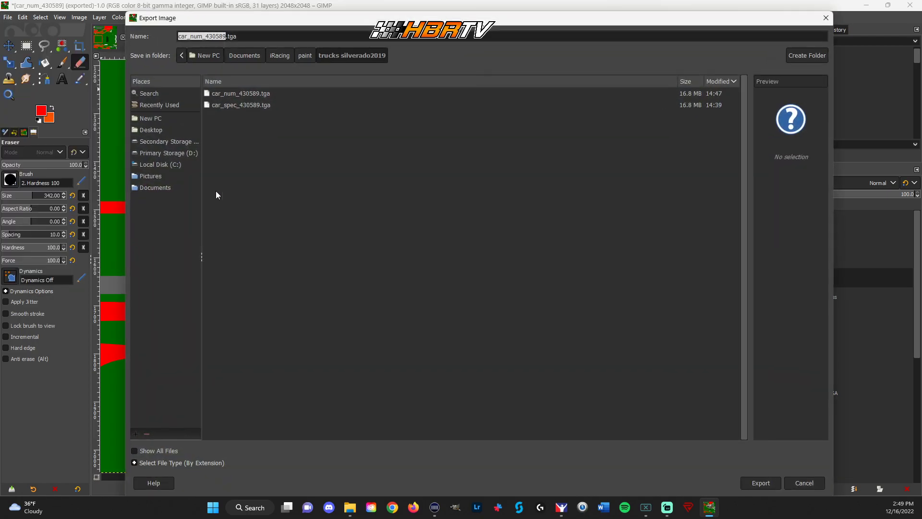
double_click(228, 105)
click(510, 304)
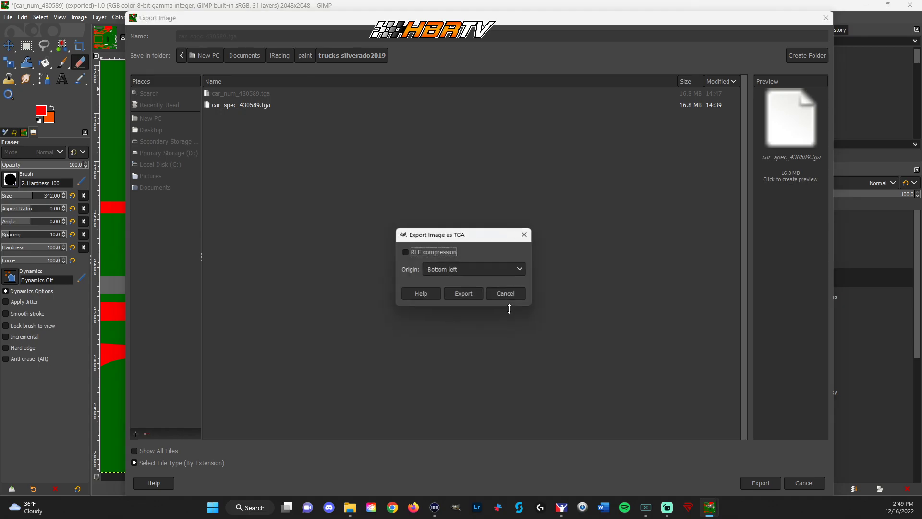
click(464, 294)
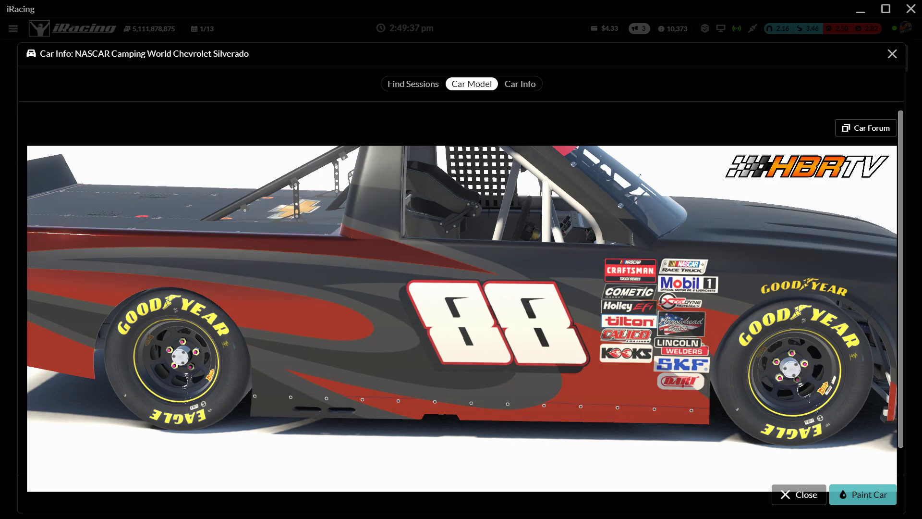
key(alt+Tab)
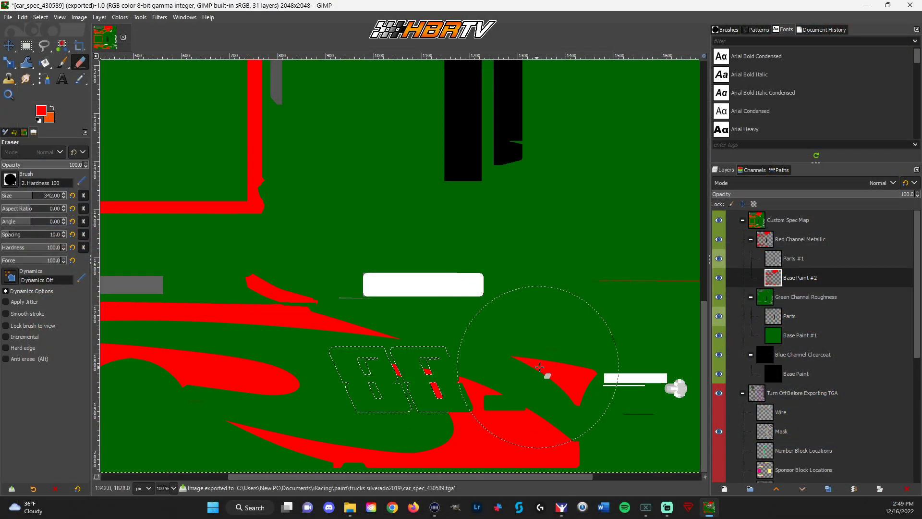
key(ctrl+shift+a)
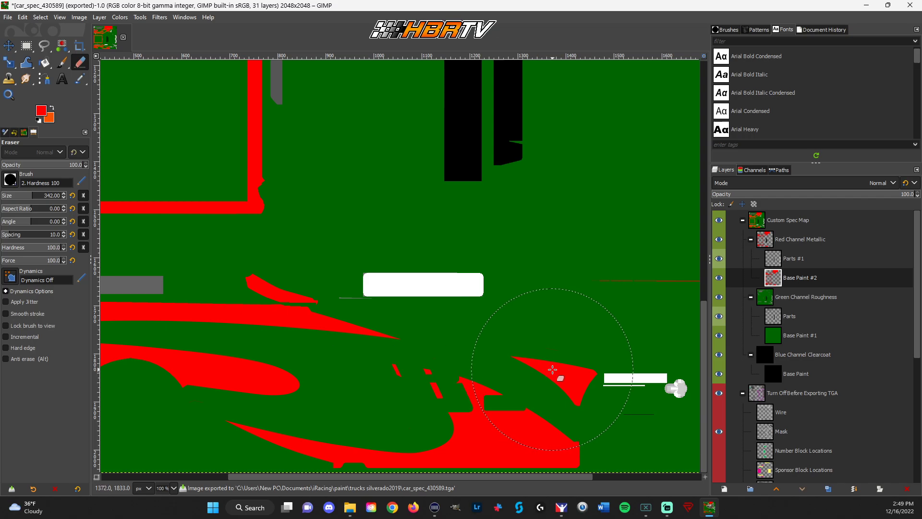
Hide the Custom Spec Map group in GIMP and inspect the 88 on the truck's side up close in iRacing
click(719, 220)
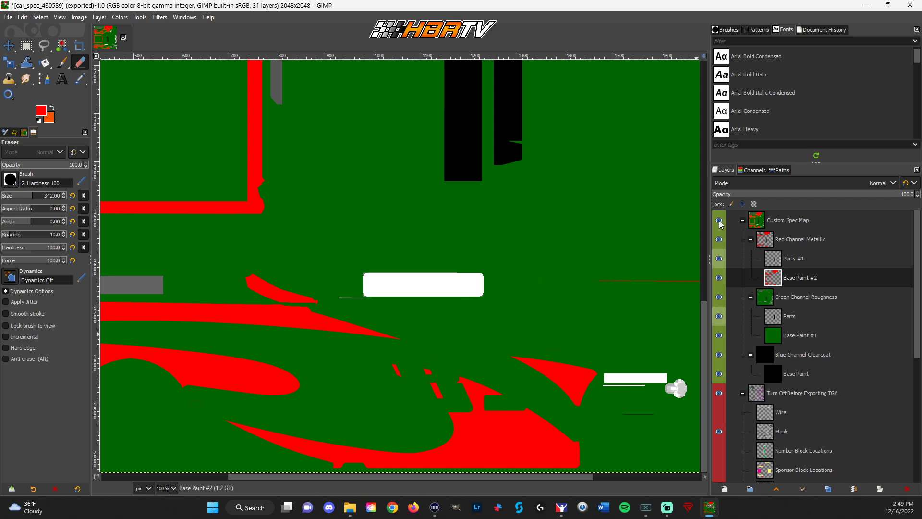
scroll(752, 414, down, 5)
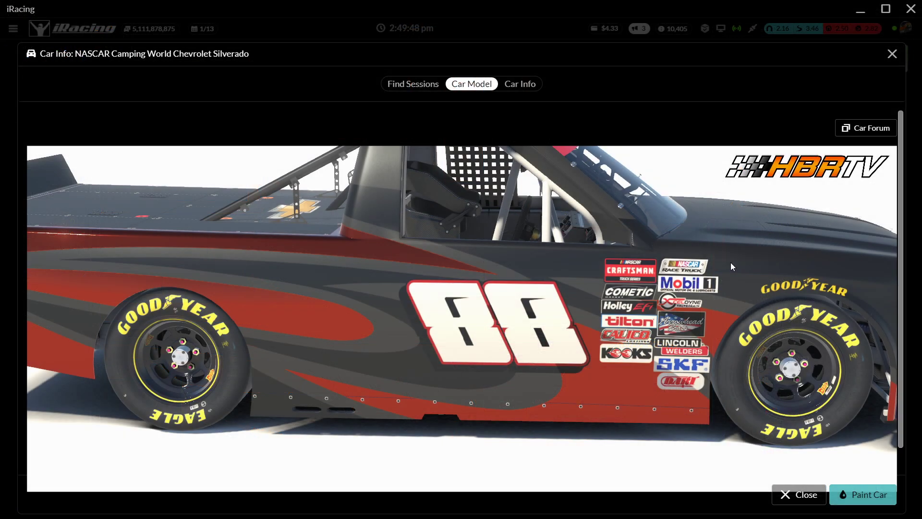
scroll(731, 263, up, 5)
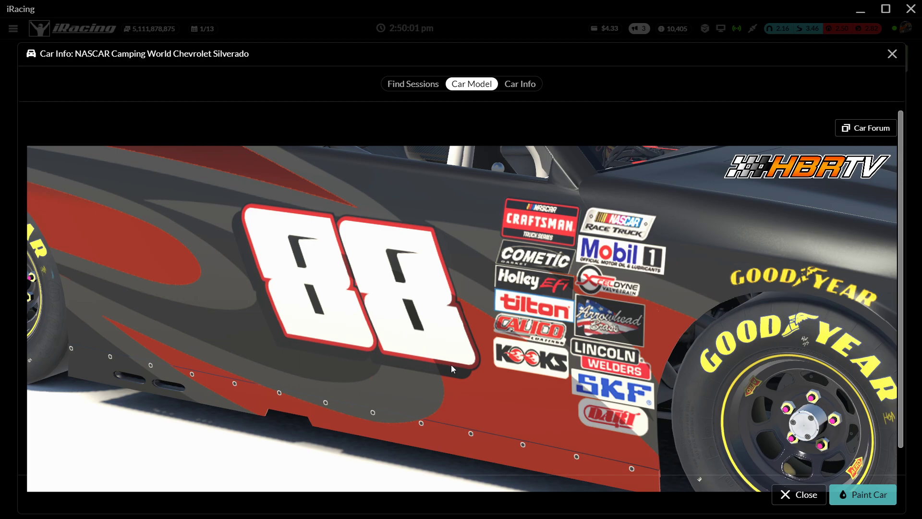
scroll(422, 349, down, 5)
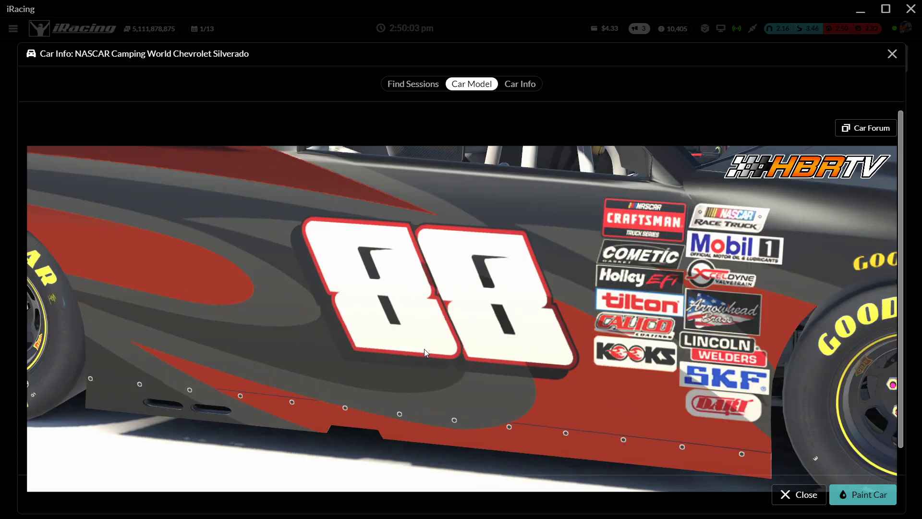
scroll(500, 349, up, 3)
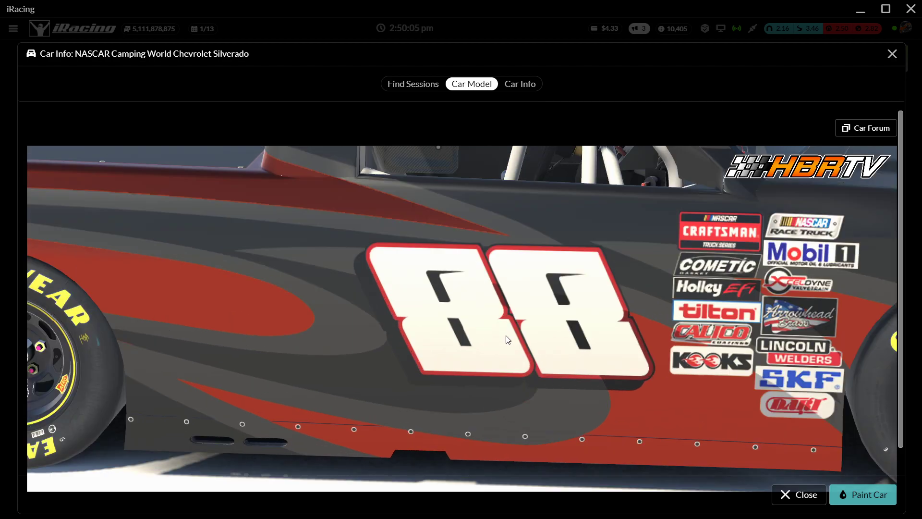
scroll(545, 355, up, 3)
drag(561, 357, 557, 354)
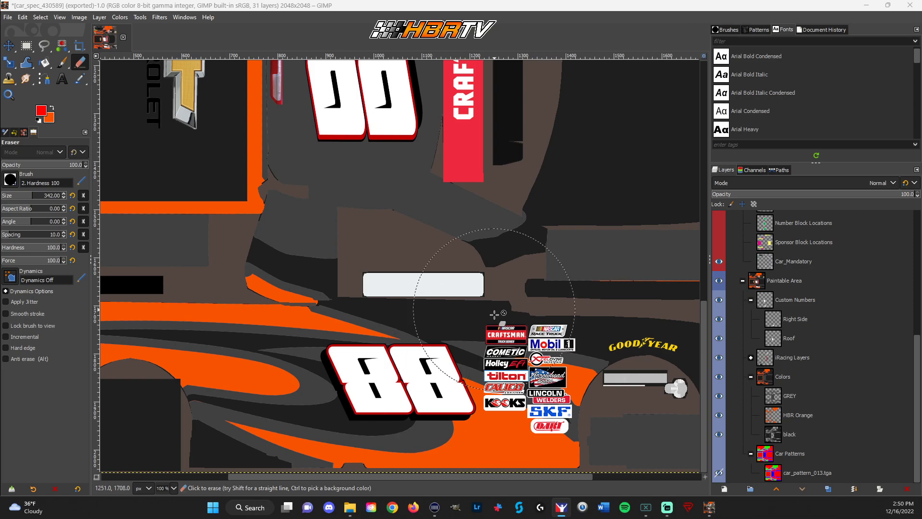
Back in GIMP, use Select by Color on the Right Side layer to select the red outline of the 88
click(8, 46)
scroll(445, 367, up, 2)
scroll(459, 409, up, 1)
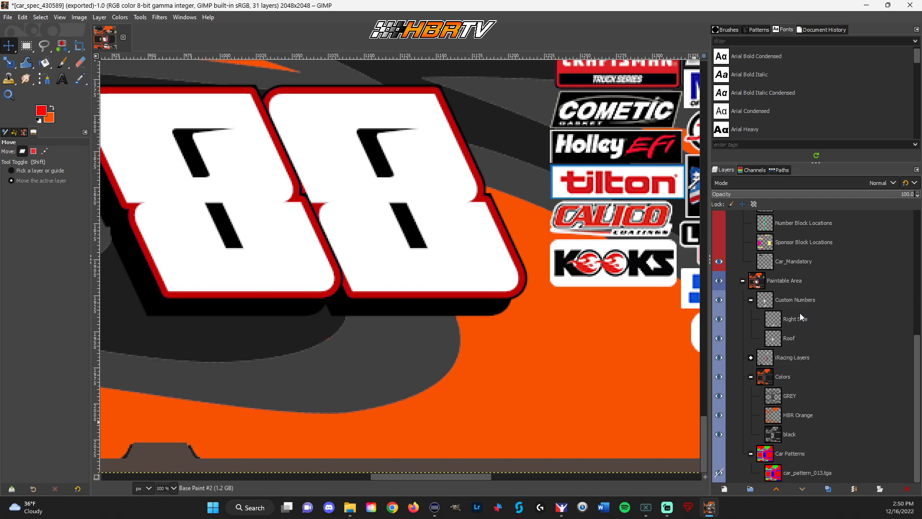
click(811, 319)
scroll(382, 294, up, 2)
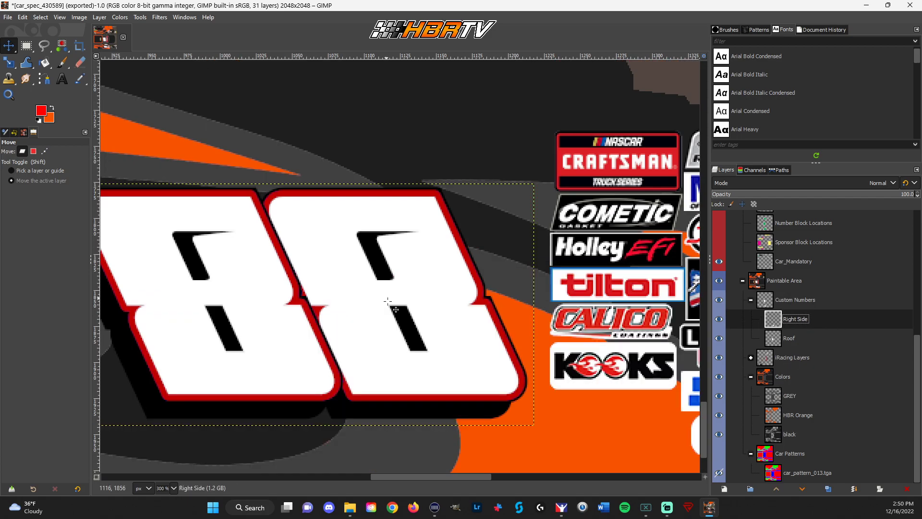
drag(325, 337, 397, 348)
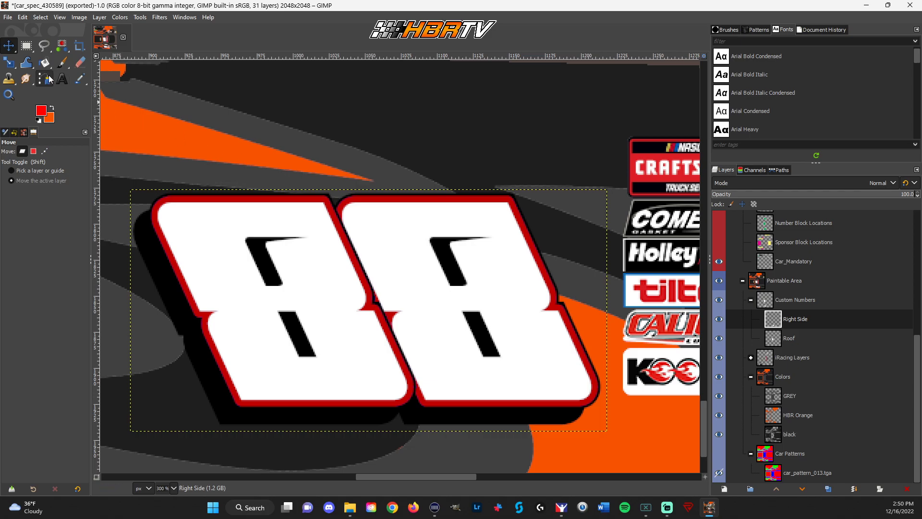
click(62, 45)
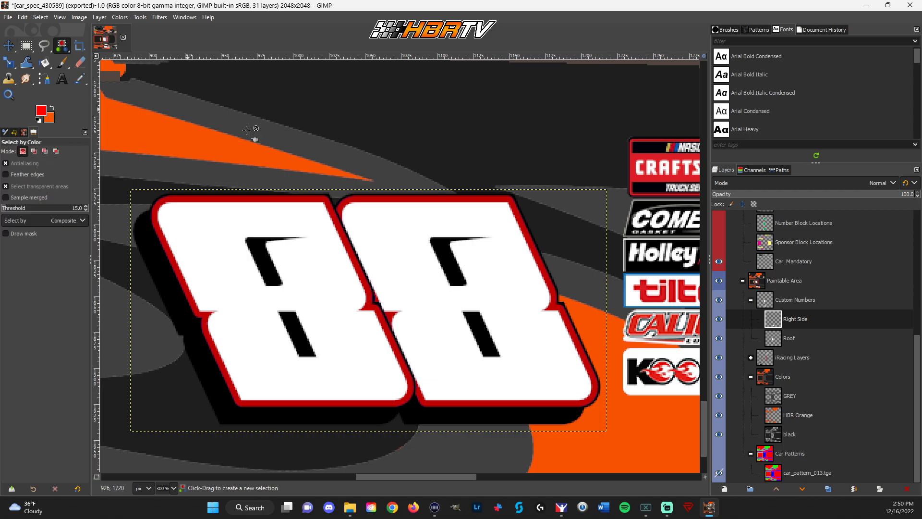
click(557, 306)
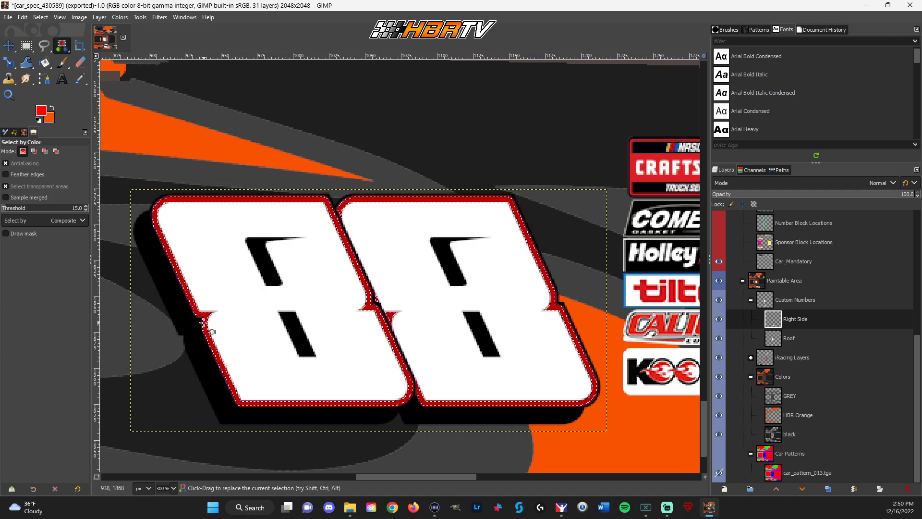
Add the black shadow, the white fill and the purplish edge pixels of the 88 to the color selection
scroll(203, 322, up, 4)
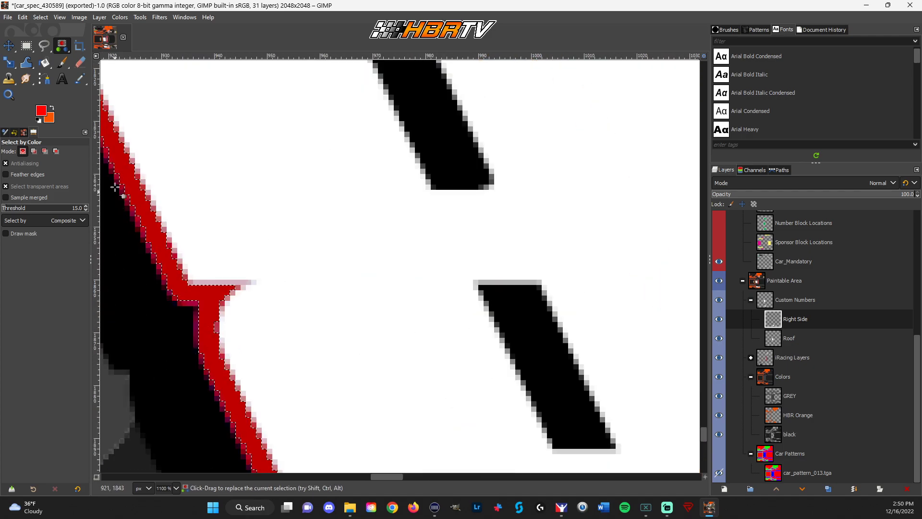
key(shift)
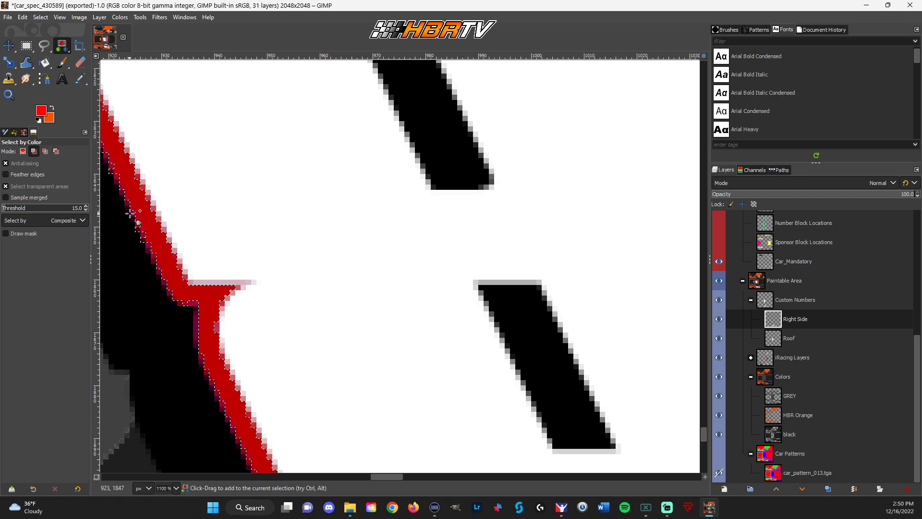
shift+click(135, 259)
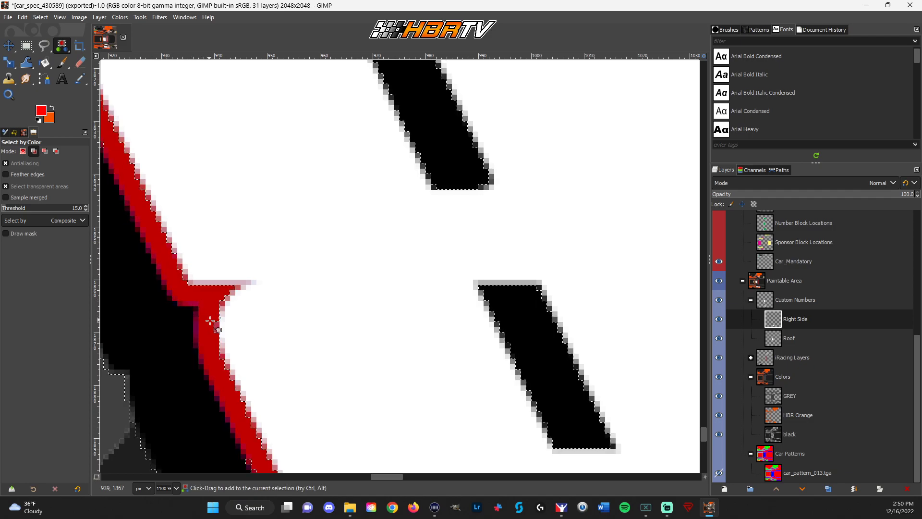
shift+click(239, 288)
shift+click(248, 243)
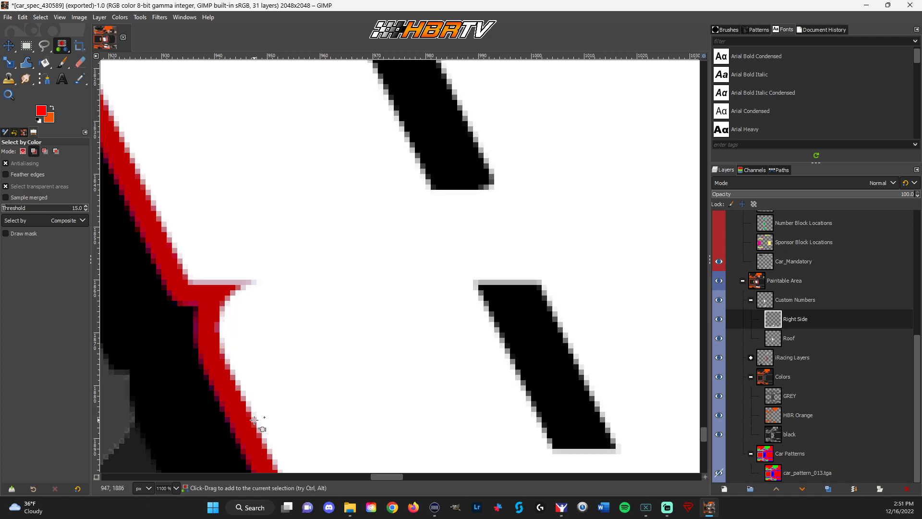
scroll(288, 376, down, 5)
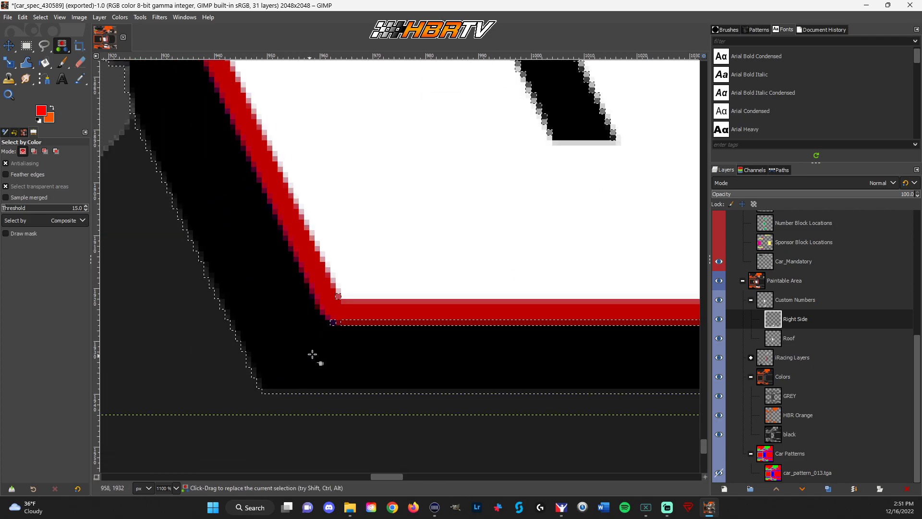
shift+click(332, 321)
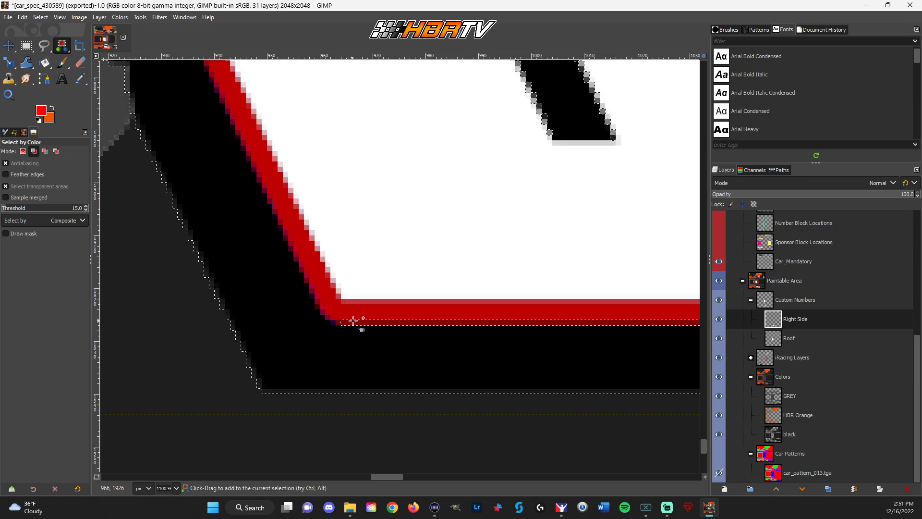
Check the upper border of the 88 and add the grey edge pixels around the inner black slots to the selection
scroll(523, 368, down, 4)
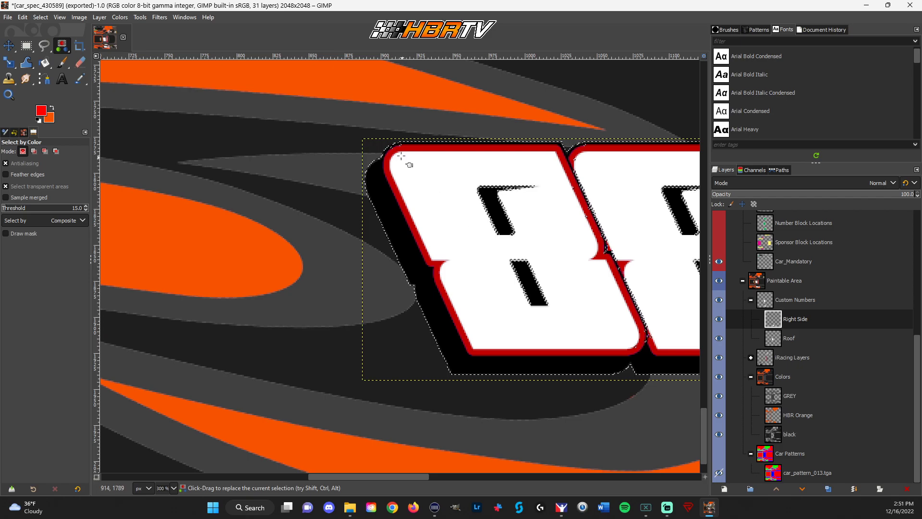
scroll(403, 157, up, 6)
scroll(400, 152, up, 1)
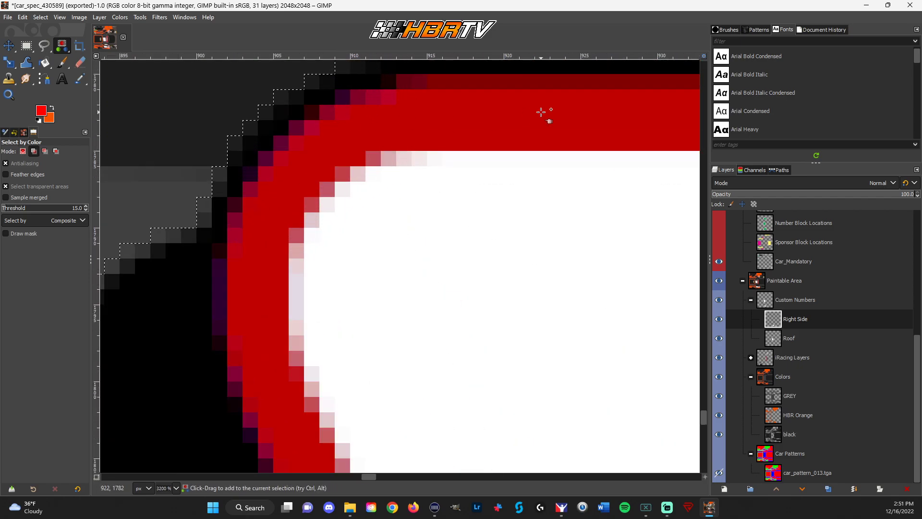
drag(368, 476, 404, 477)
scroll(430, 386, down, 3)
scroll(431, 387, up, 3)
scroll(432, 387, down, 4)
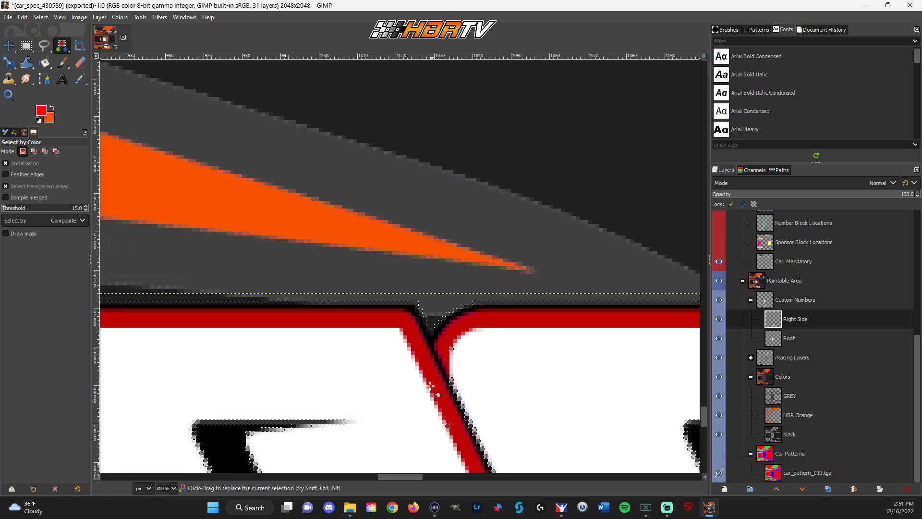
key(shift)
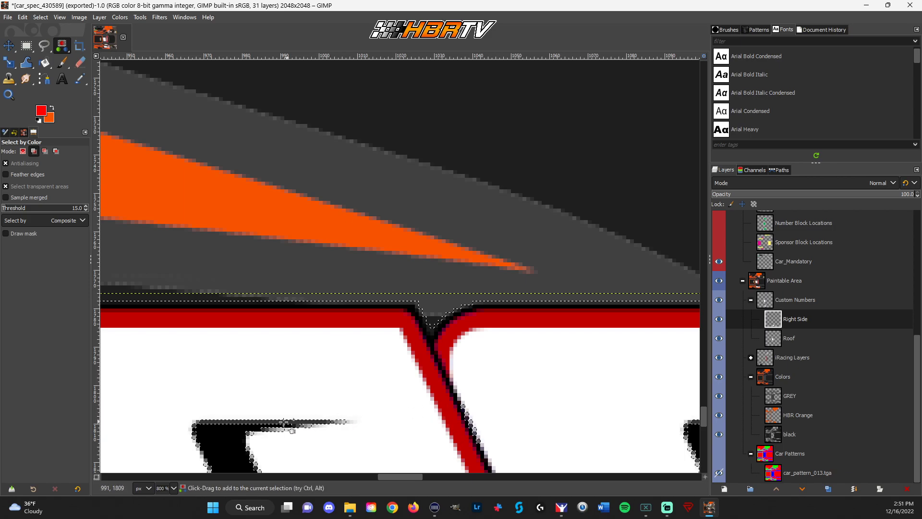
drag(253, 434, 309, 436)
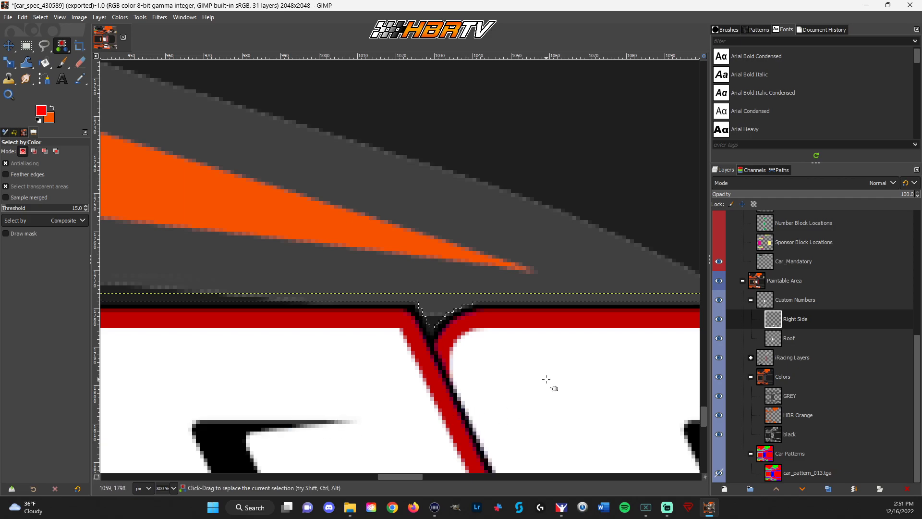
Add the missed dark blue and purple pixels at the middle notch between the two 8s to the selection
scroll(546, 379, down, 4)
scroll(547, 327, down, 5)
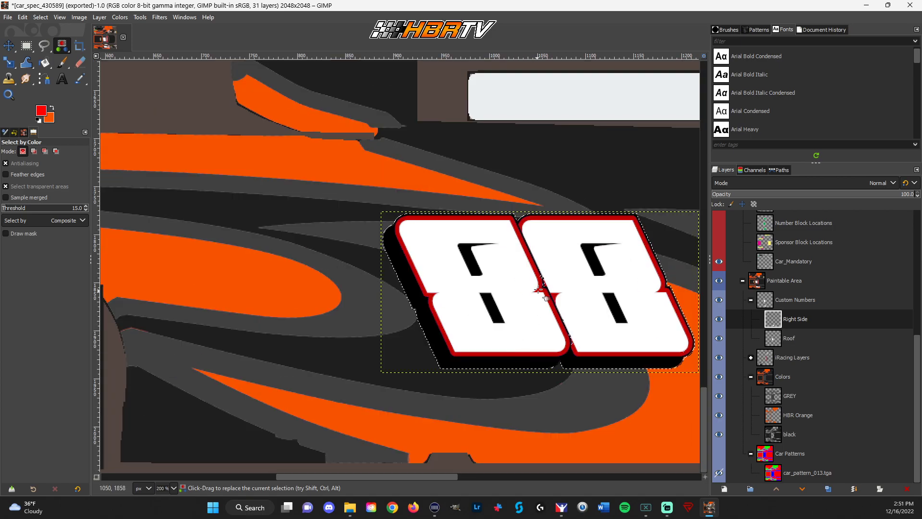
scroll(548, 277, up, 6)
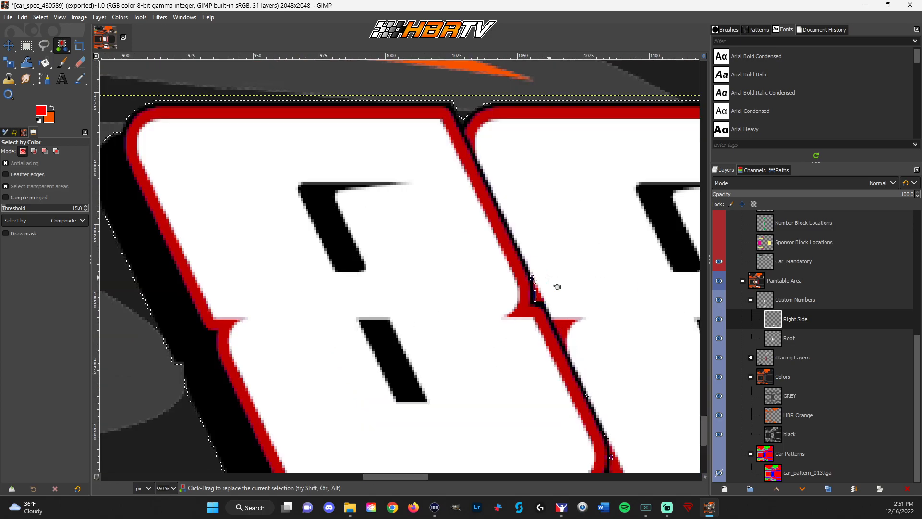
shift+click(506, 328)
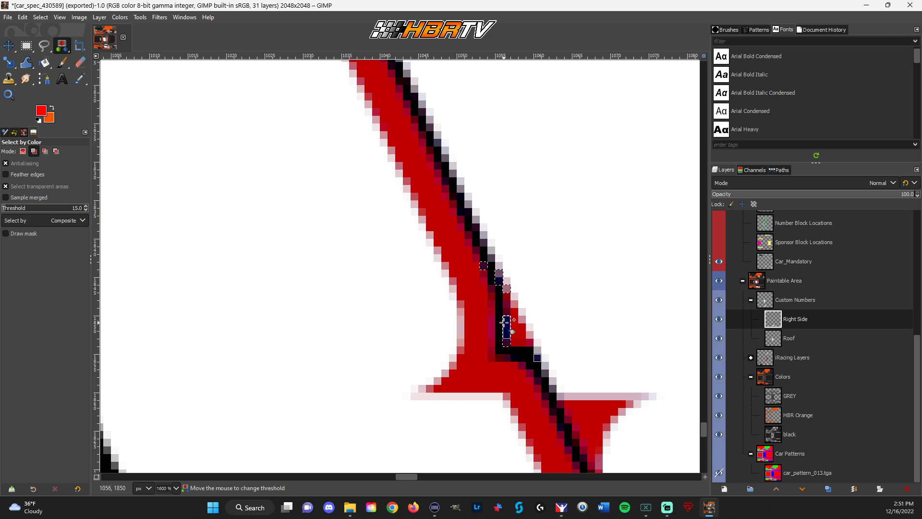
shift+click(506, 341)
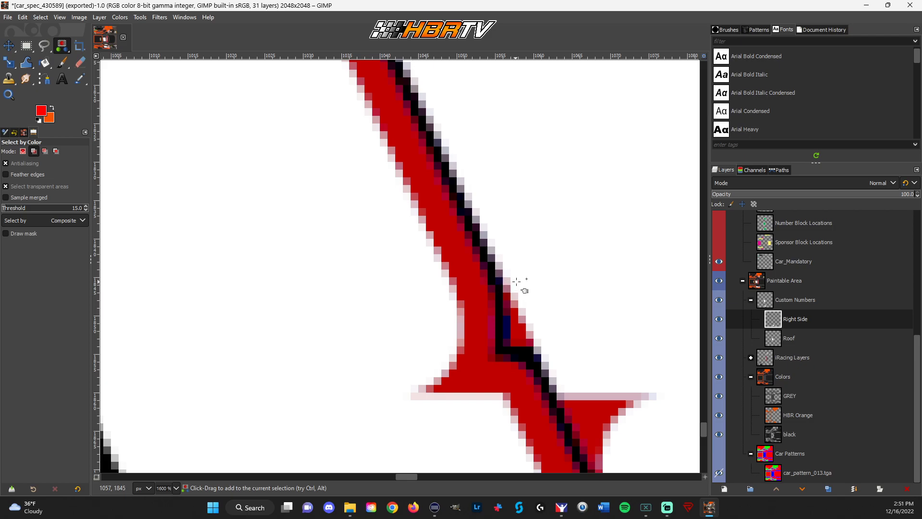
Add the missed pale red pixel at the lower inner corner of the second 8 to the selection
scroll(559, 288, down, 3)
scroll(560, 290, down, 10)
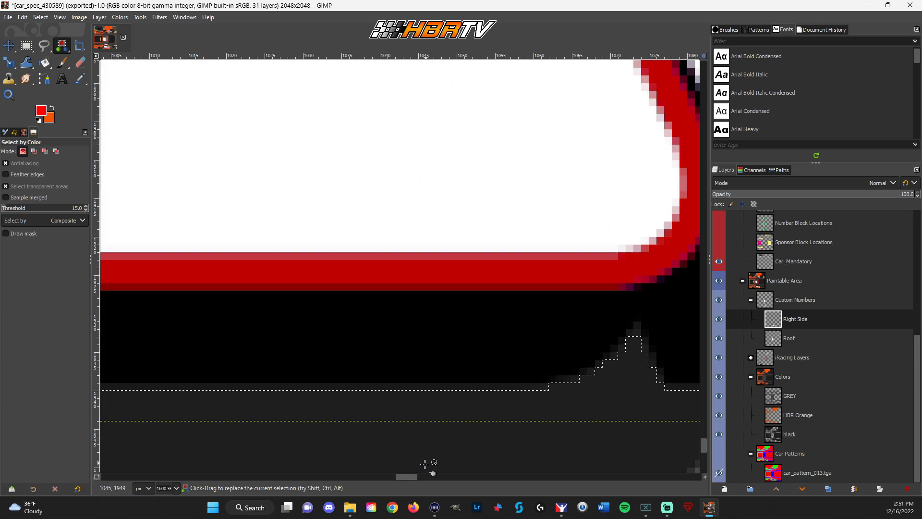
drag(415, 475, 462, 473)
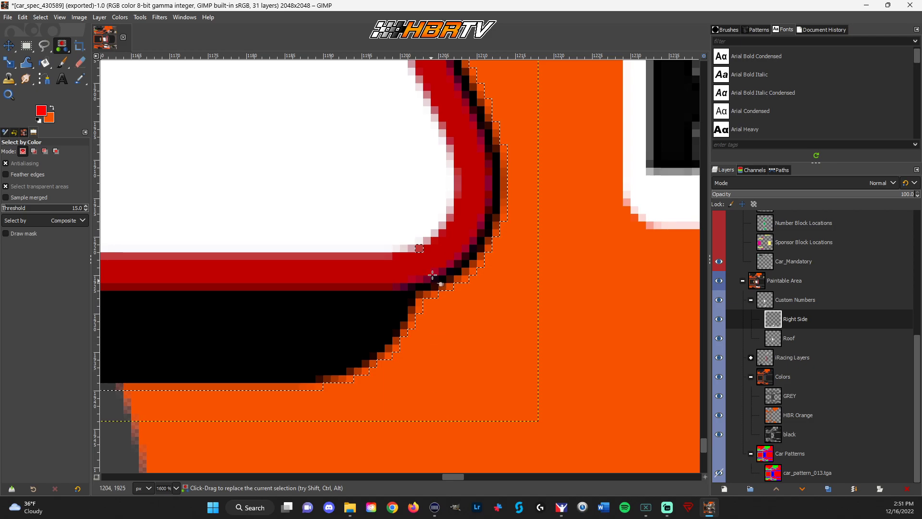
shift+click(420, 249)
Add the missed grey and purple edge pixels along the black line between the two 8s to the selection
scroll(365, 262, up, 7)
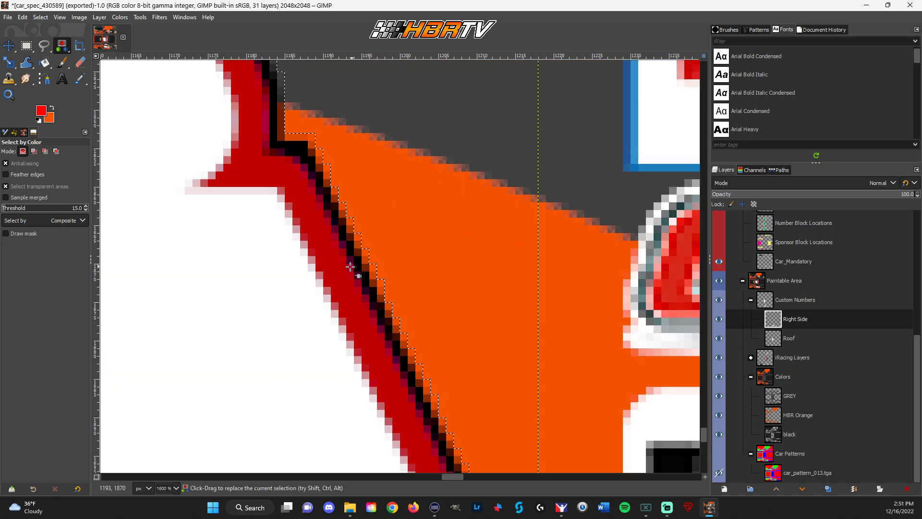
scroll(224, 277, left, 5)
scroll(376, 321, up, 3)
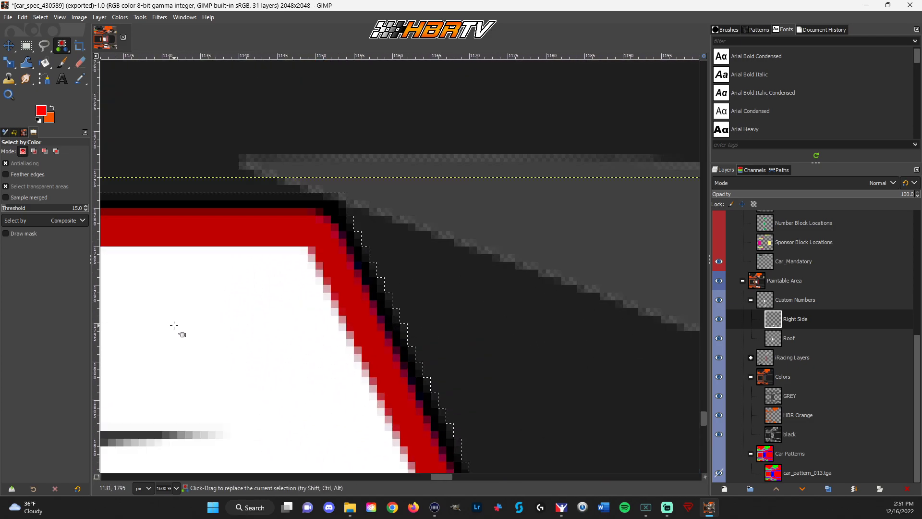
scroll(369, 322, left, 5)
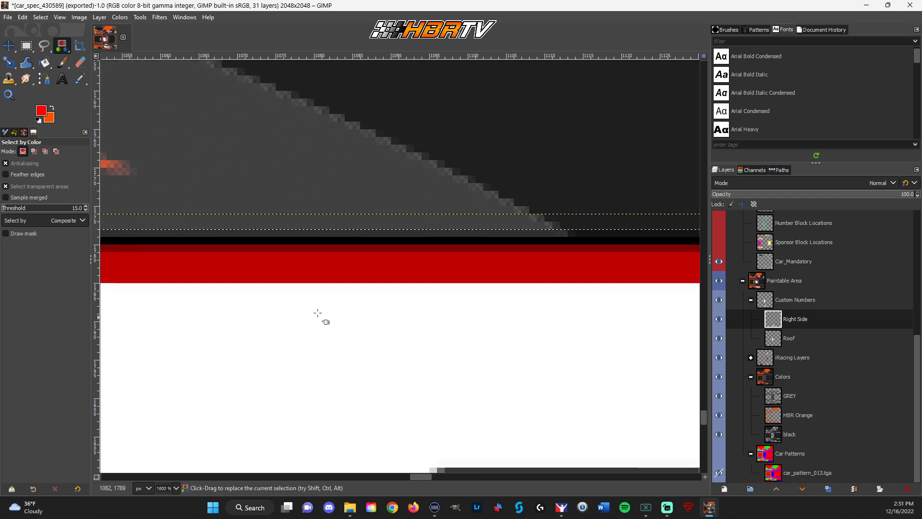
scroll(357, 324, left, 2)
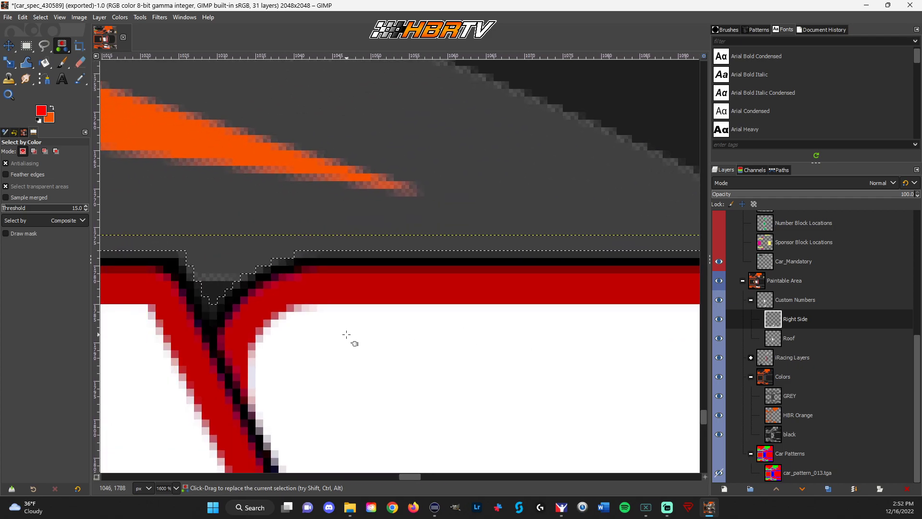
scroll(346, 334, down, 8)
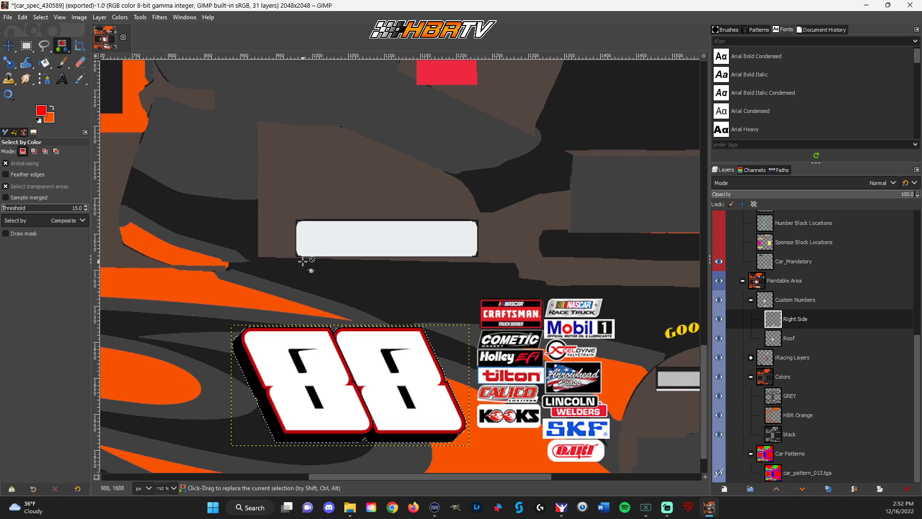
scroll(302, 261, down, 2)
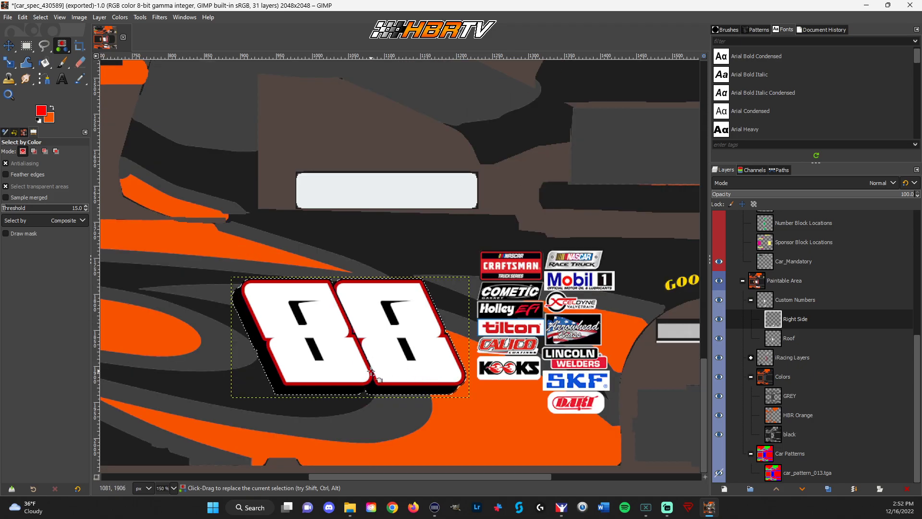
scroll(372, 371, up, 8)
shift+click(399, 367)
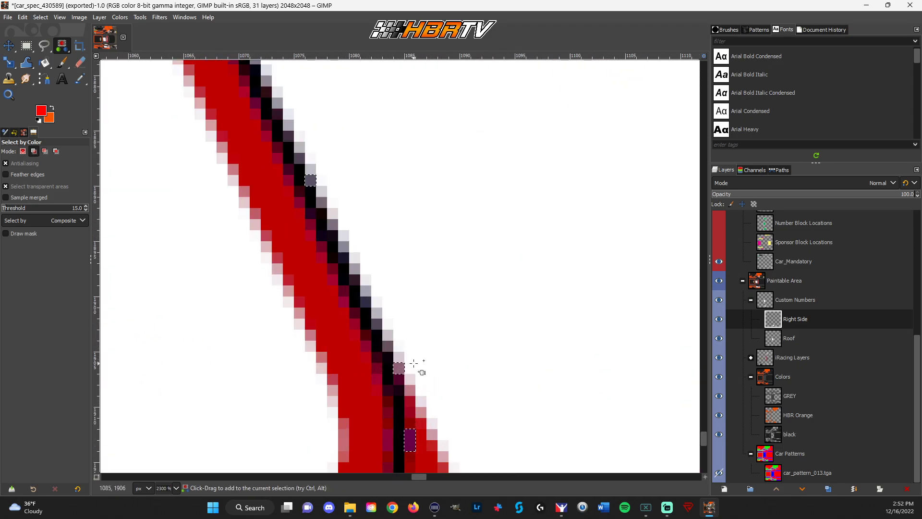
key(ctrl+z)
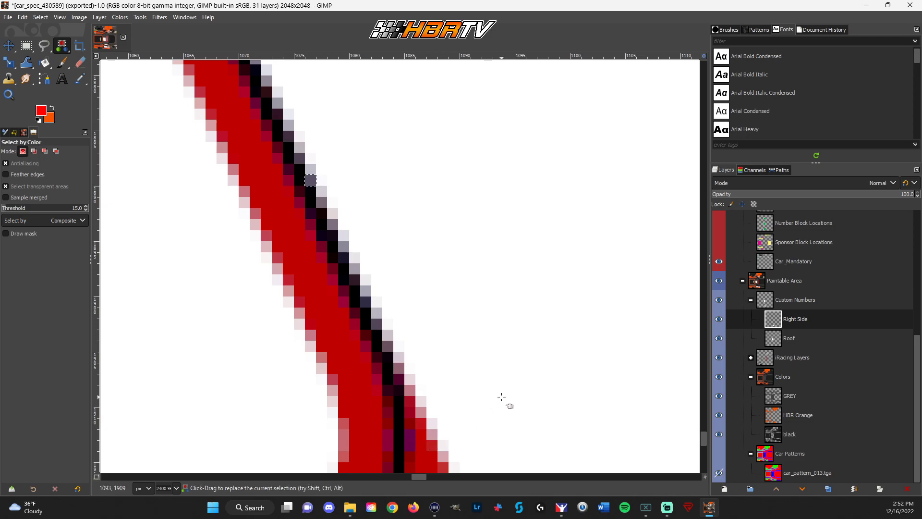
key(shift)
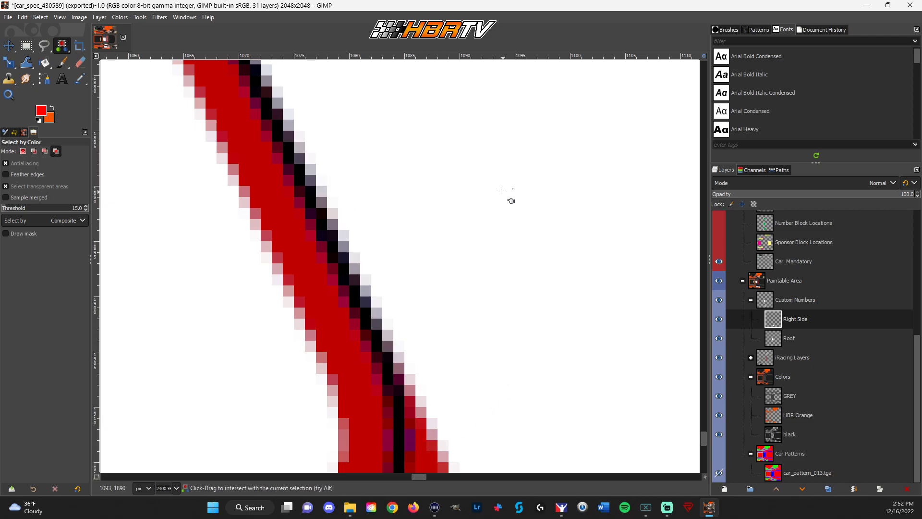
Show the Custom Spec Map layer group over the whole truck template
key(shift+ctrl+j)
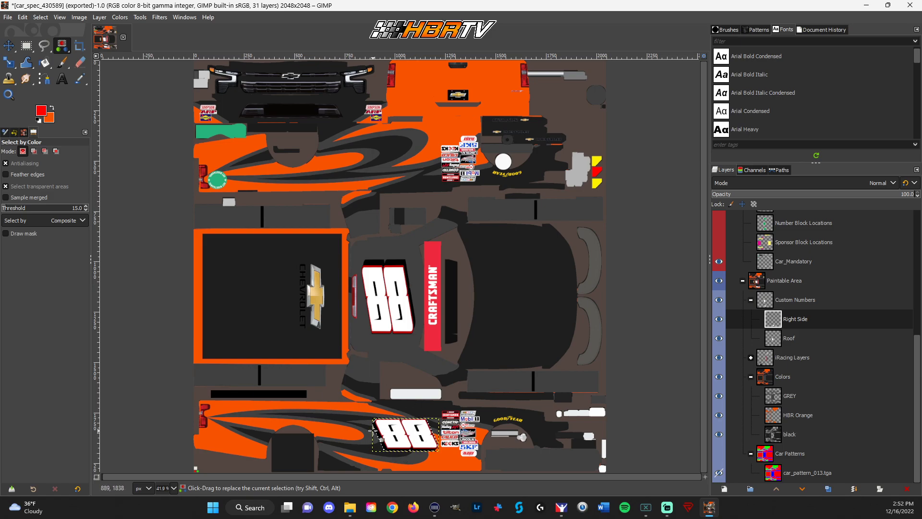
scroll(814, 384, up, 5)
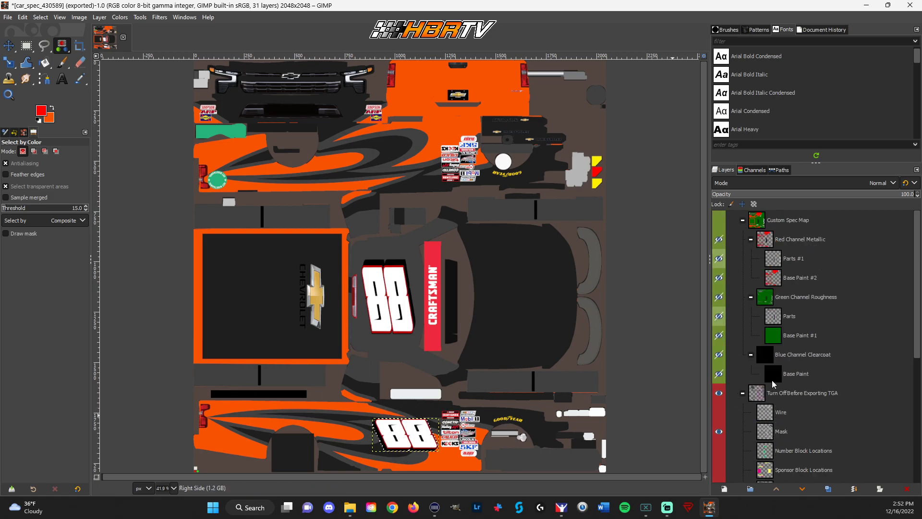
click(717, 221)
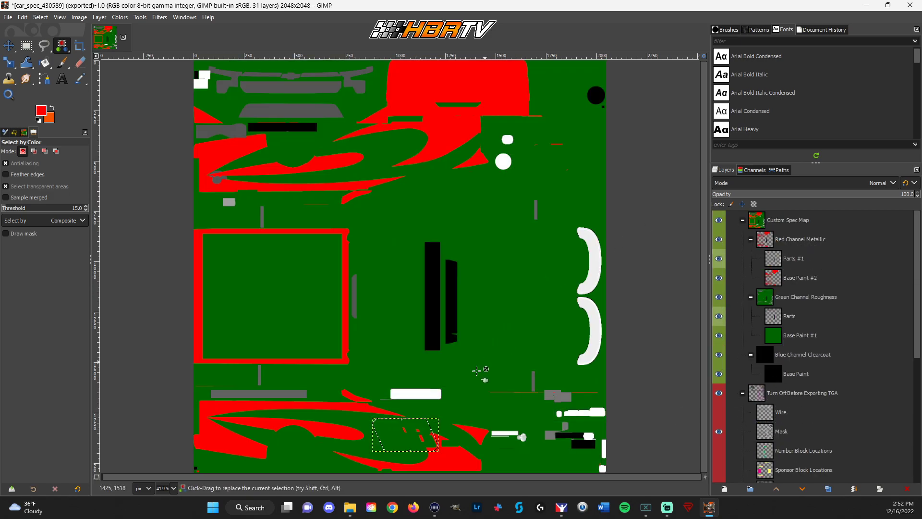
Erase the red metallic paint inside the 88 selection on the Base Paint #2 layer of the Red Channel Metallic group
scroll(409, 436, up, 5)
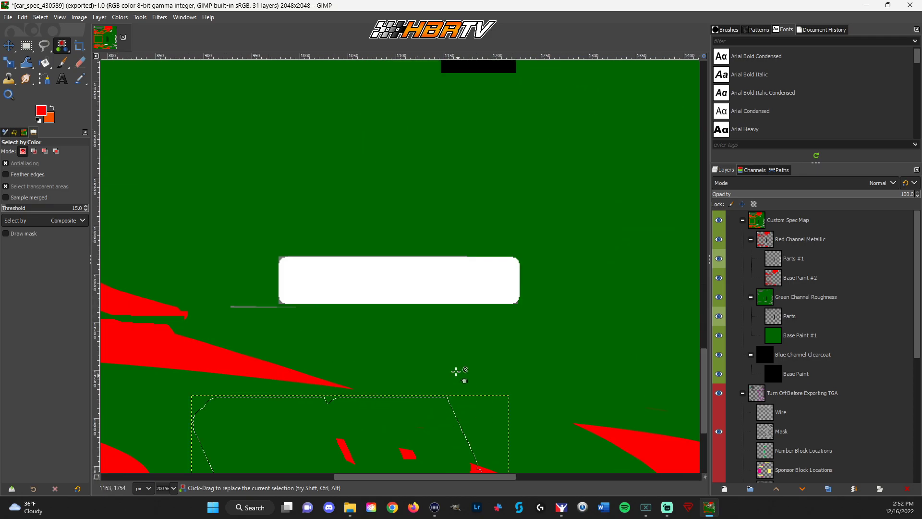
click(774, 276)
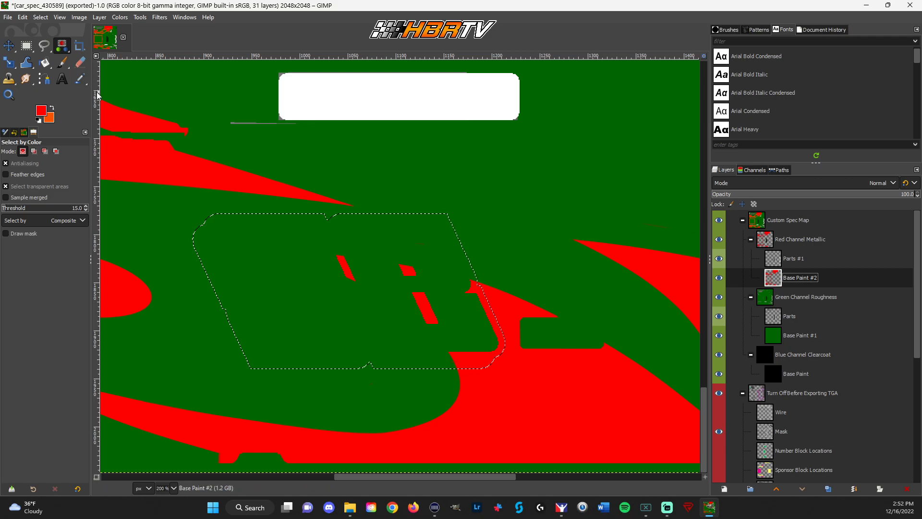
click(79, 62)
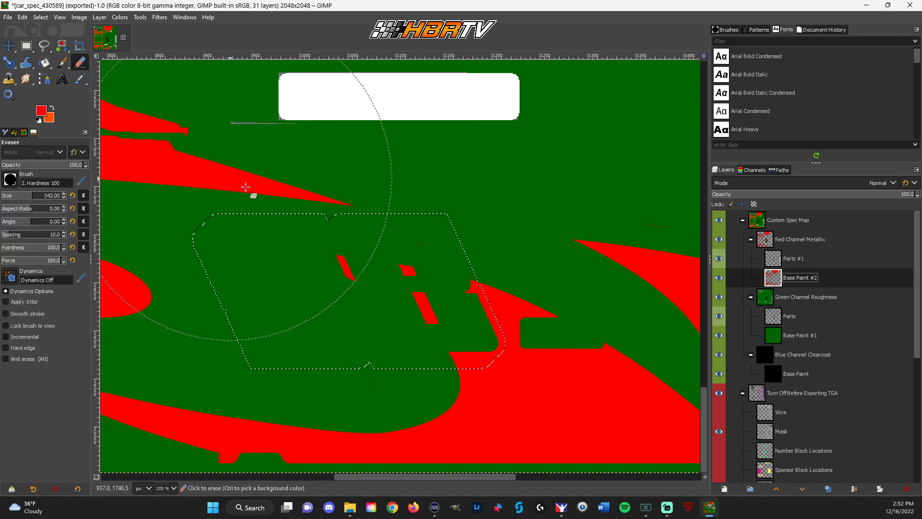
click(382, 268)
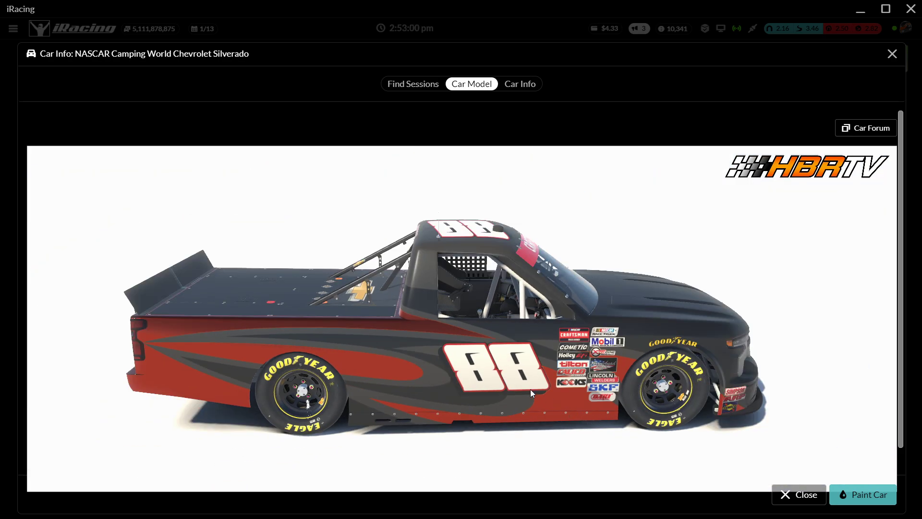
In iRacing, inspect the 88 and its outline and shadow on the truck's right side from several angles and close up
drag(530, 389, 546, 338)
scroll(545, 338, up, 3)
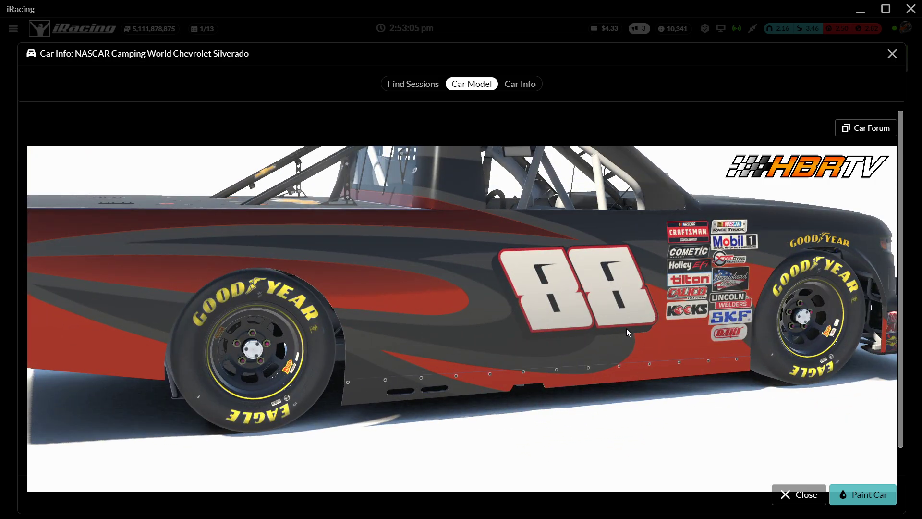
scroll(626, 327, down, 3)
drag(625, 328, 543, 375)
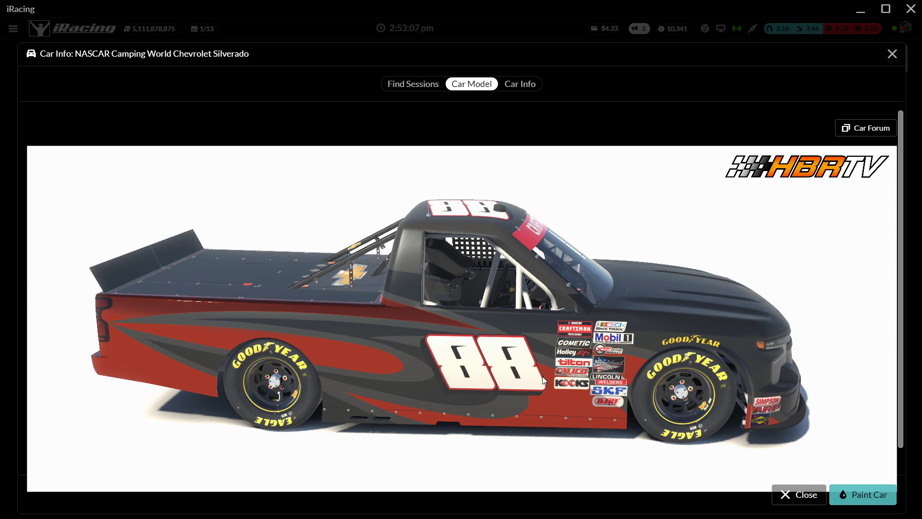
scroll(543, 375, up, 5)
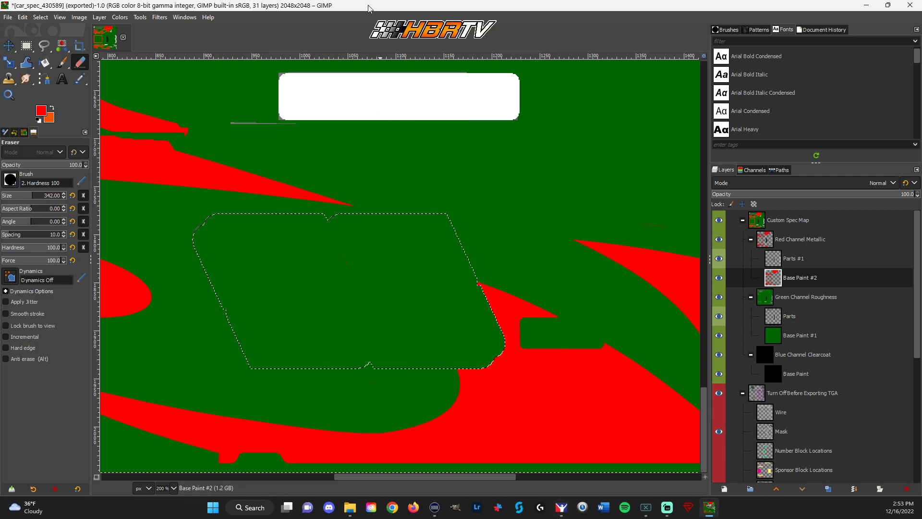
Hide the Custom Spec Map layer group in GIMP and switch to iRacing
key(shift+ctrl+j)
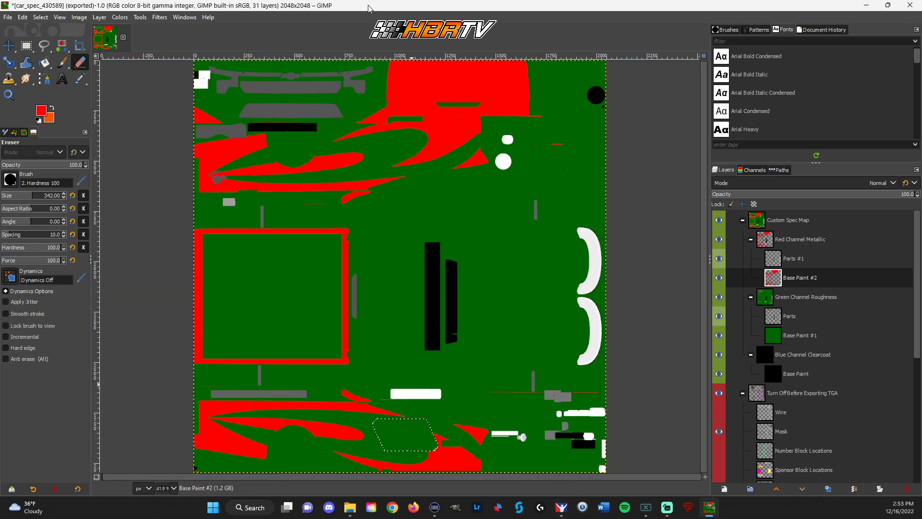
click(719, 220)
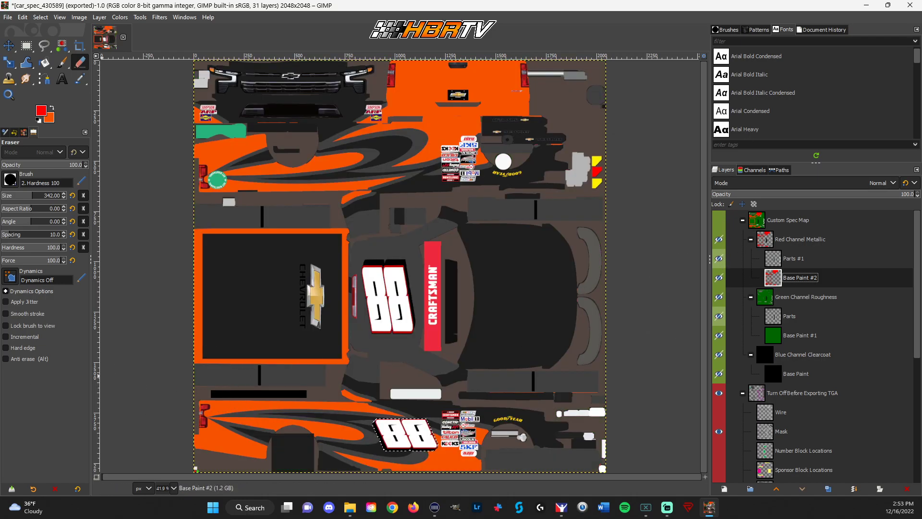
key(alt+Tab)
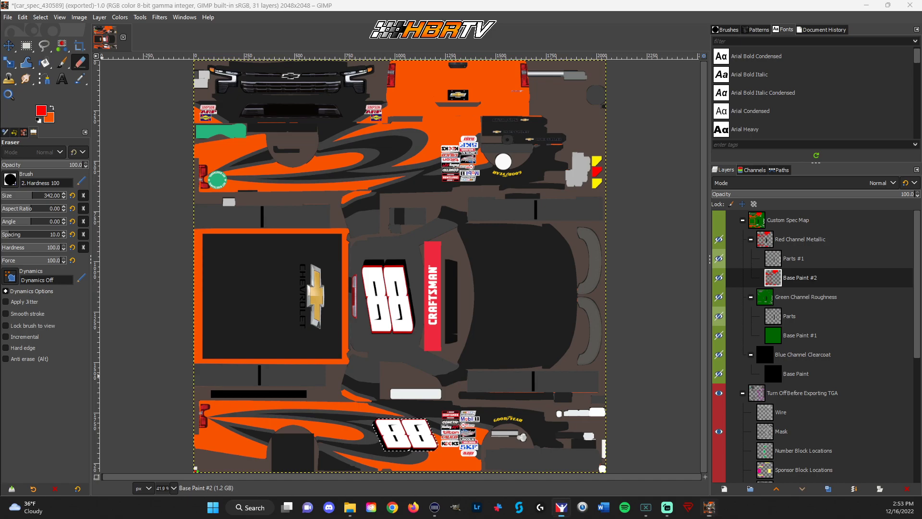